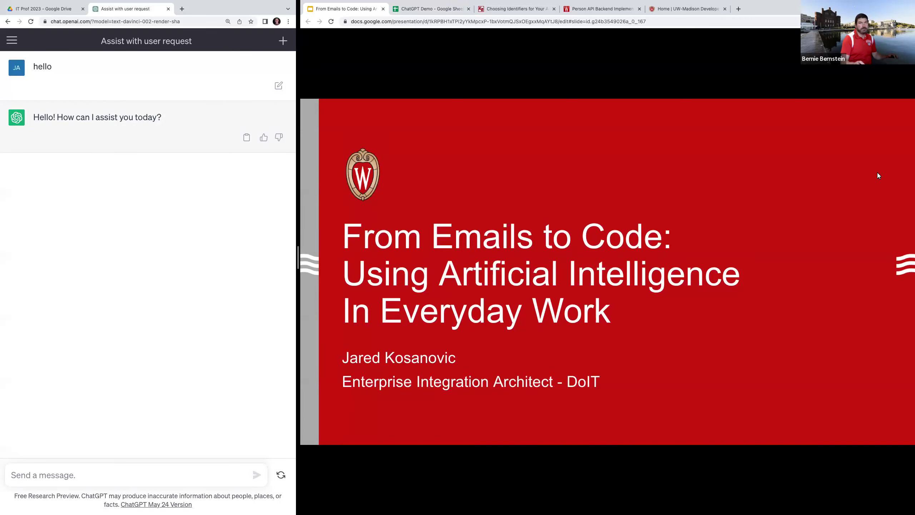
# Show the 'From Emails to Code' title slide beside the ChatGPT chat
pyautogui.moveTo(428, 10)
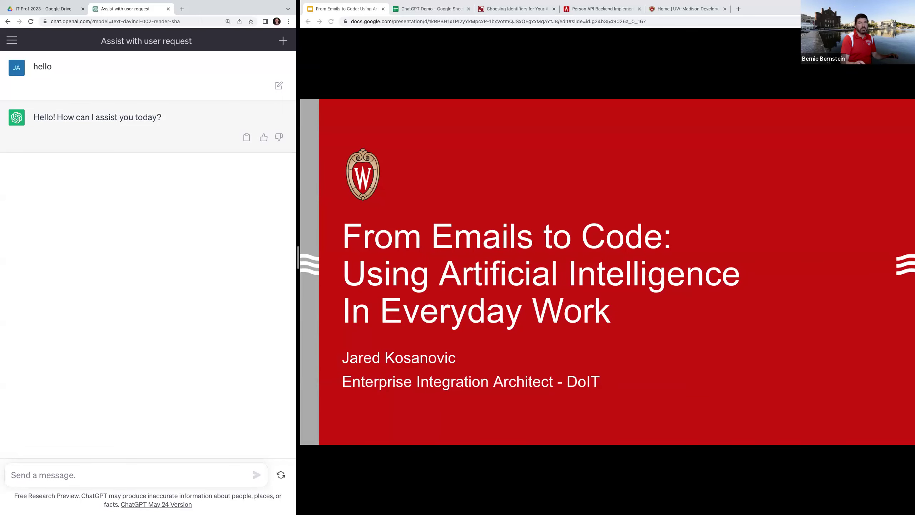
pyautogui.moveTo(667, 5)
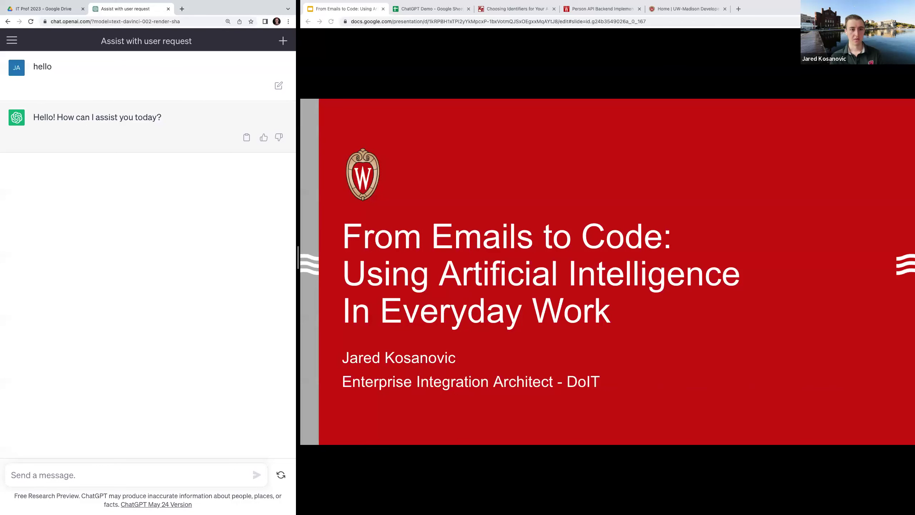
# Reveal the Generative Pre-trained Transformer bullet, its OpenAI, LLM and unstructured-data sub-points, and the Chatbot bullet
pyautogui.press('Right')
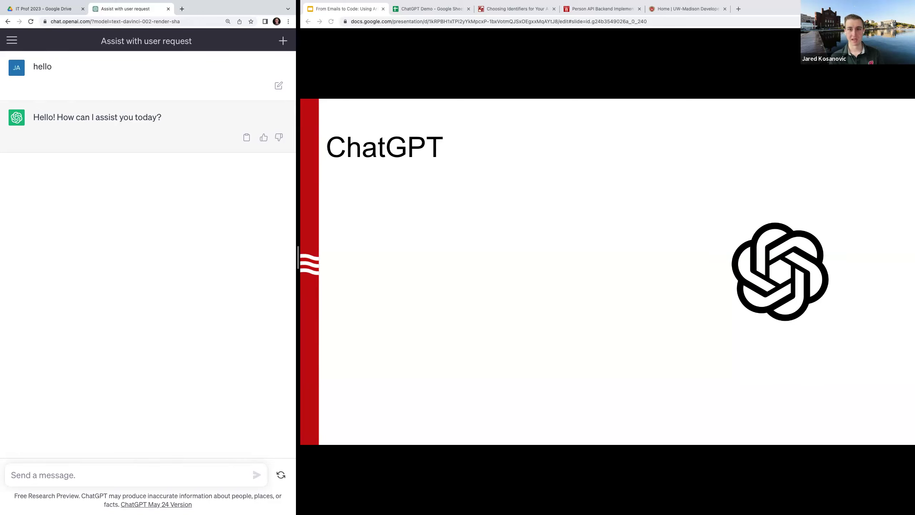
pyautogui.press('Right')
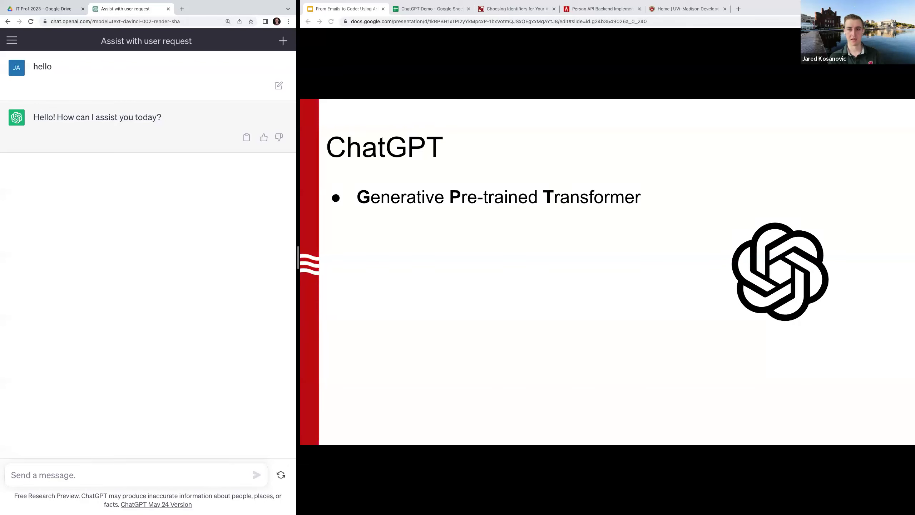
pyautogui.press('Right')
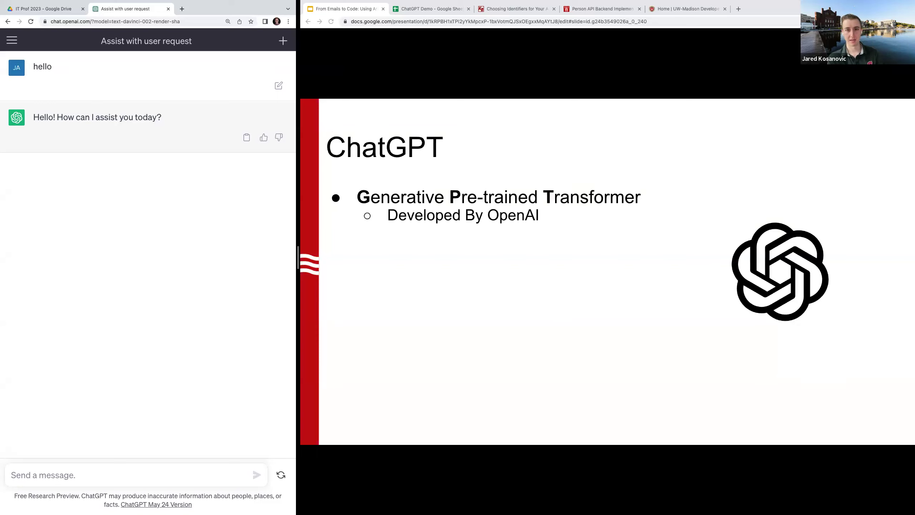
pyautogui.press('Right')
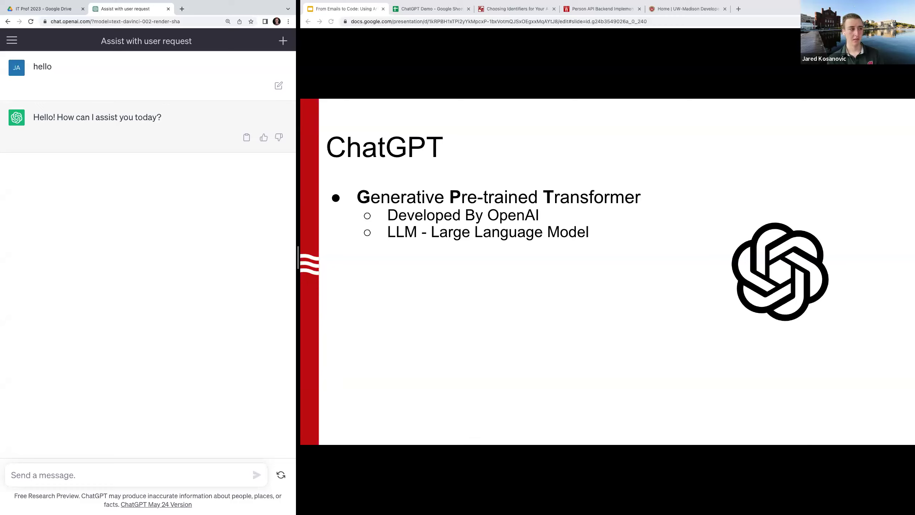
pyautogui.press('Right')
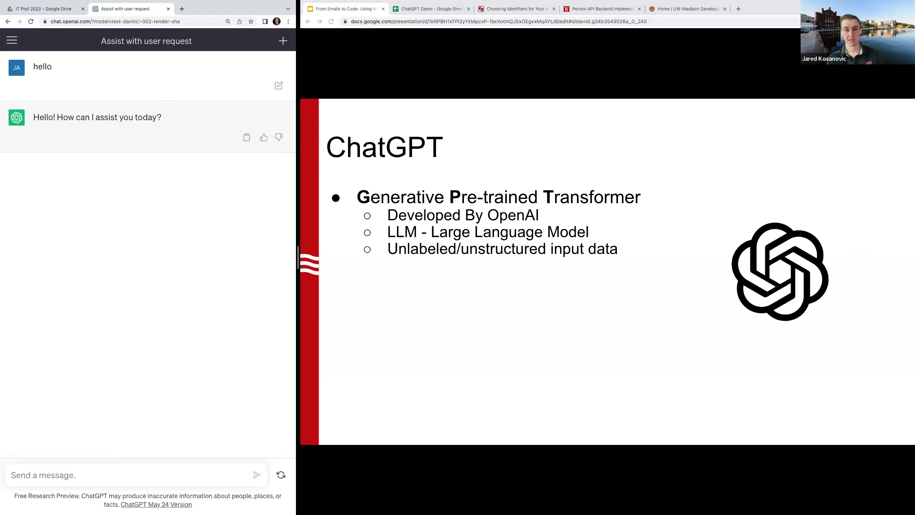
pyautogui.press('Right')
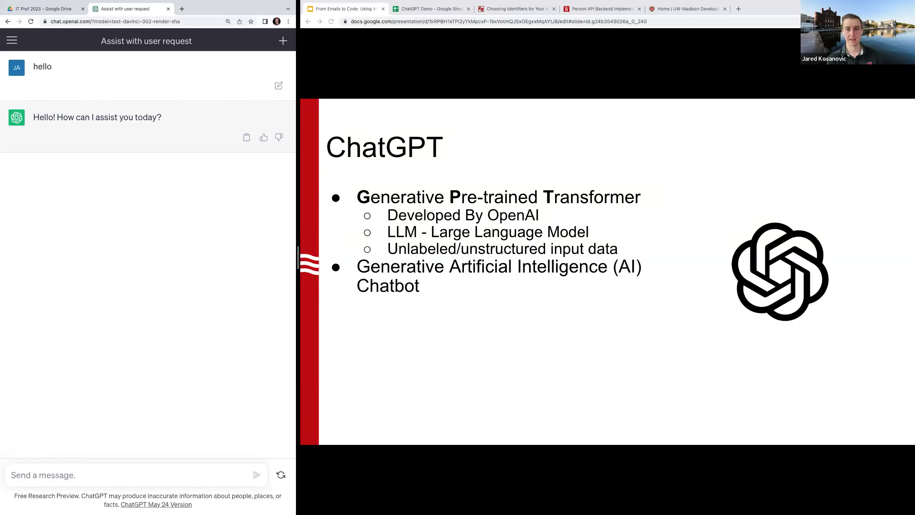
# Reveal the Text, other generative AI and 5-days-to-1-million-users points, then move to DALL-E
pyautogui.press('Right')
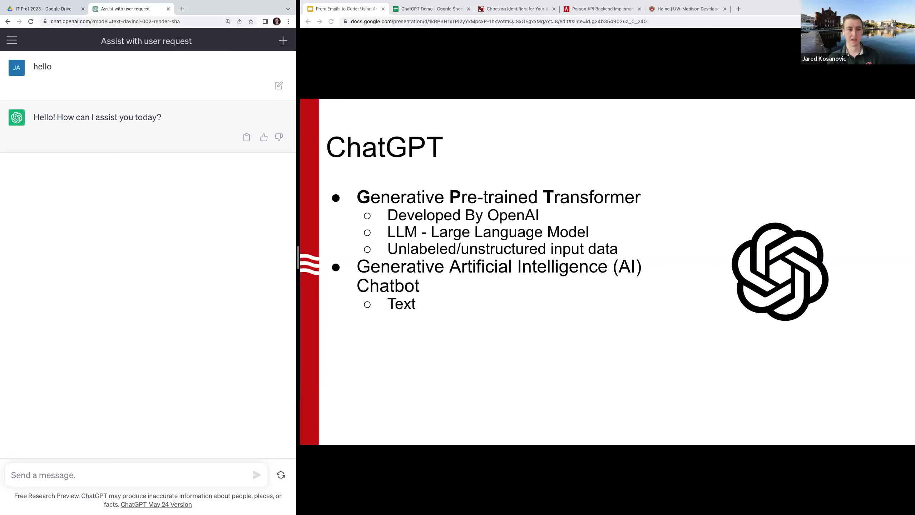
pyautogui.press('Right')
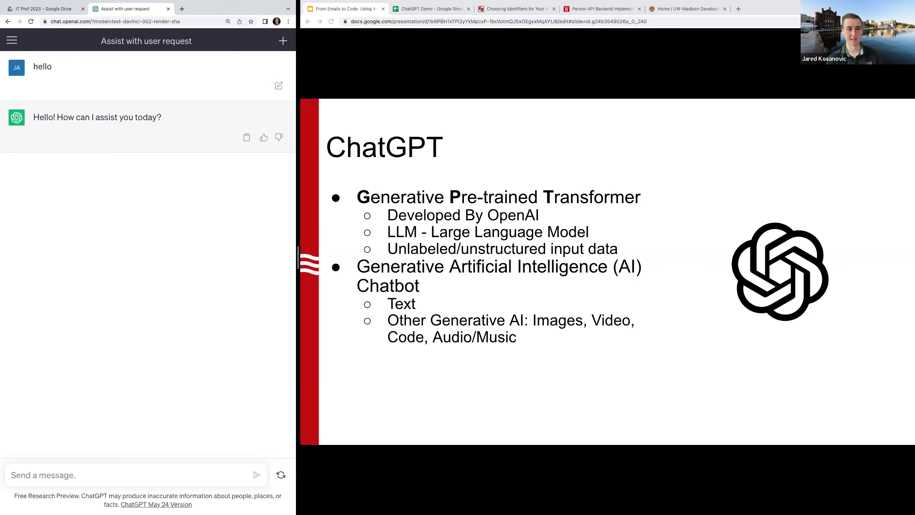
pyautogui.press('Right')
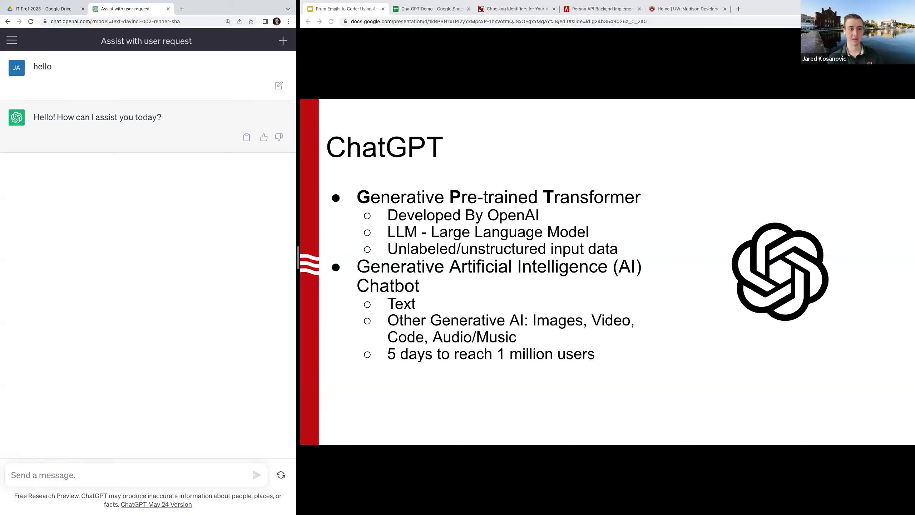
pyautogui.press('Right')
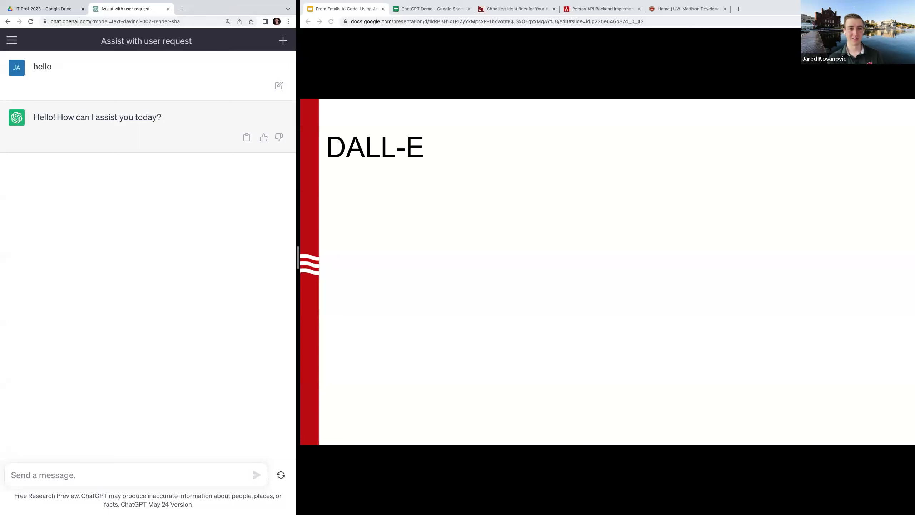
# Reveal the badger prompt and four generated images, then go to the GPT Versions slide
pyautogui.press('Right')
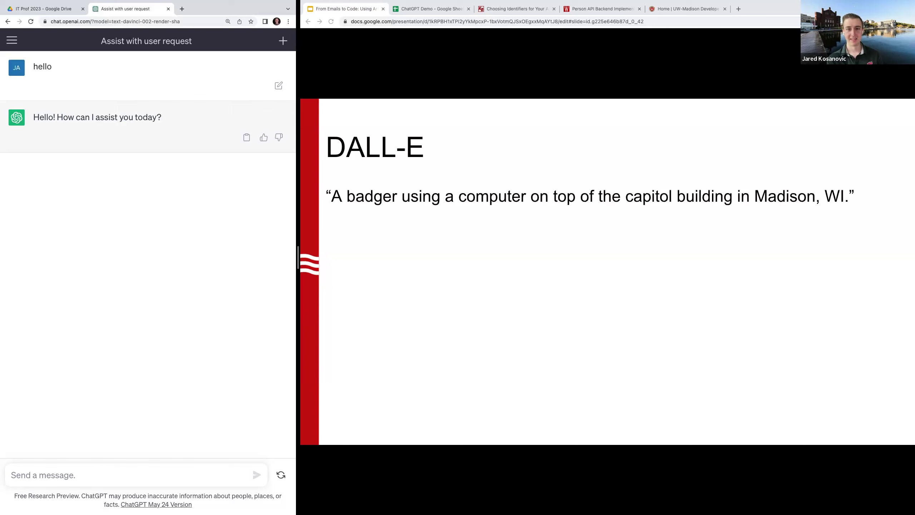
pyautogui.press('Right')
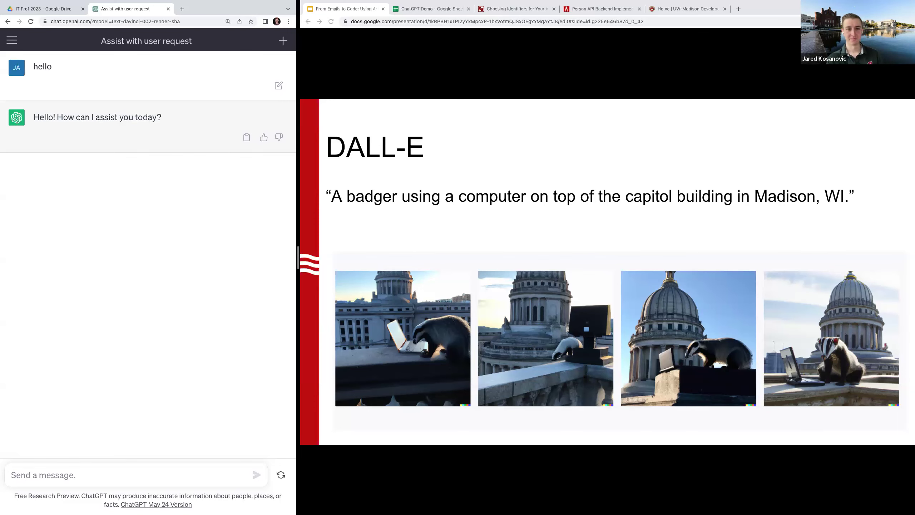
pyautogui.press('Right')
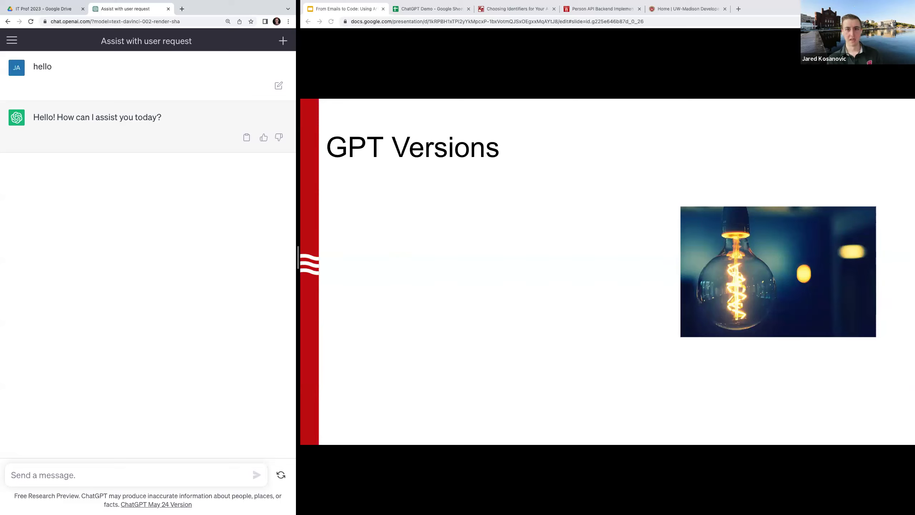
# Reveal GPT-3.5 for today and GPT-4 differences: Image Inputs, Better code generation, Newer data
pyautogui.press('Right')
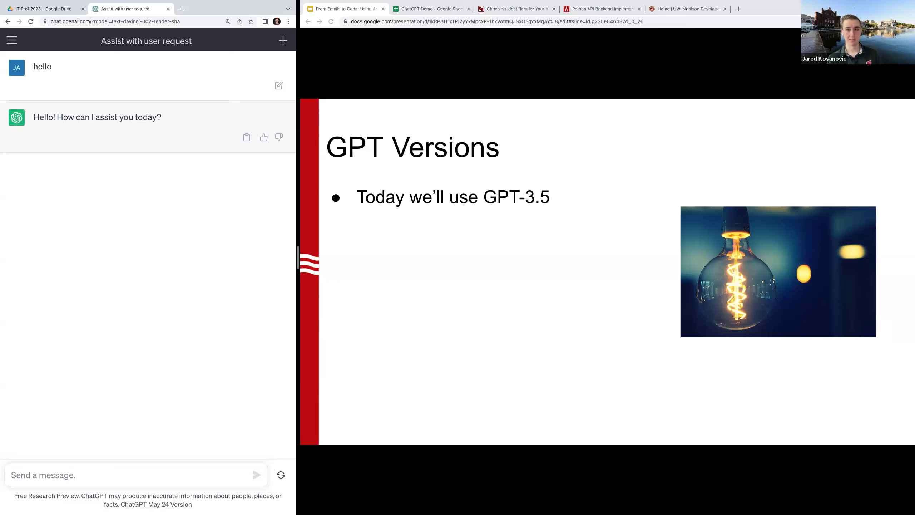
pyautogui.press('Right')
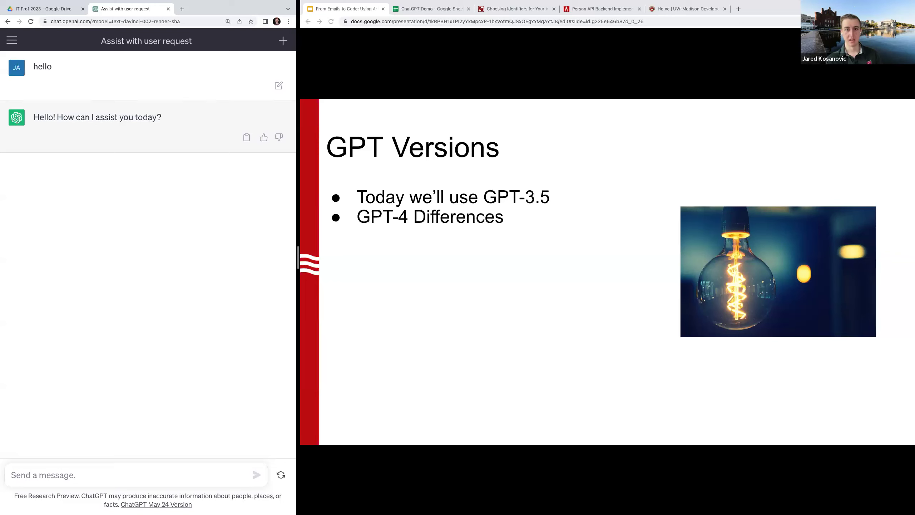
pyautogui.press('Right')
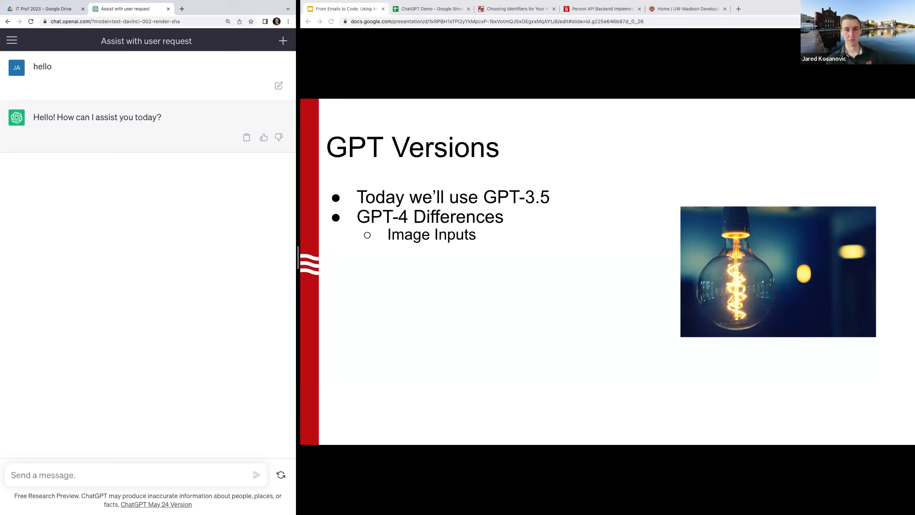
pyautogui.press('Right')
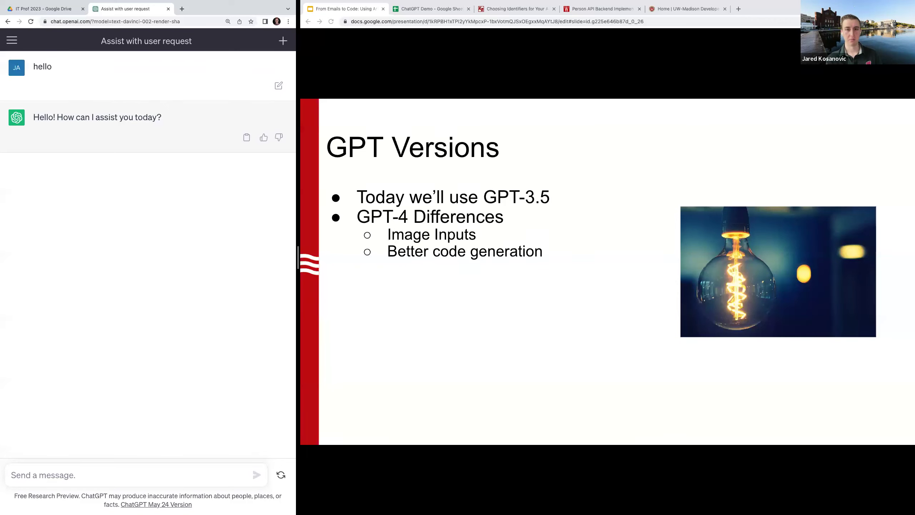
pyautogui.press('Right')
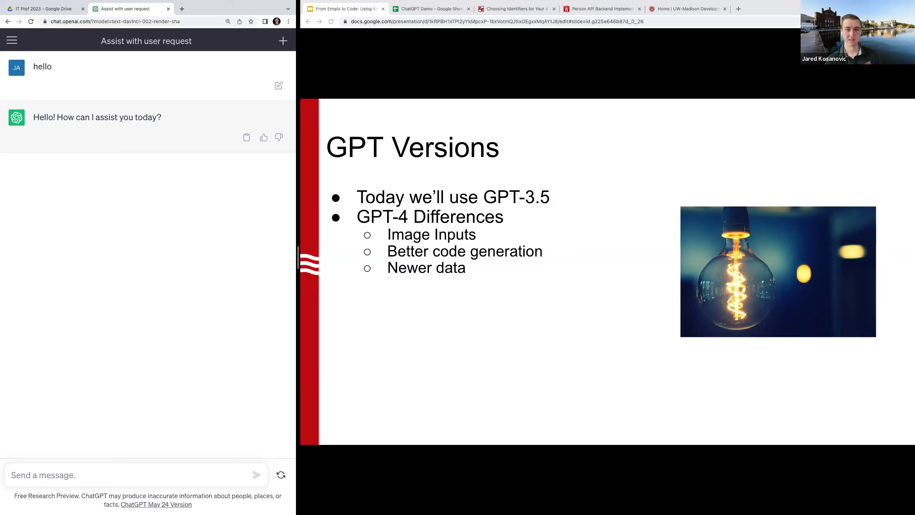
# Reveal the harmful-responses, More context and Links in prompts points, then go to Demo
pyautogui.press('Right')
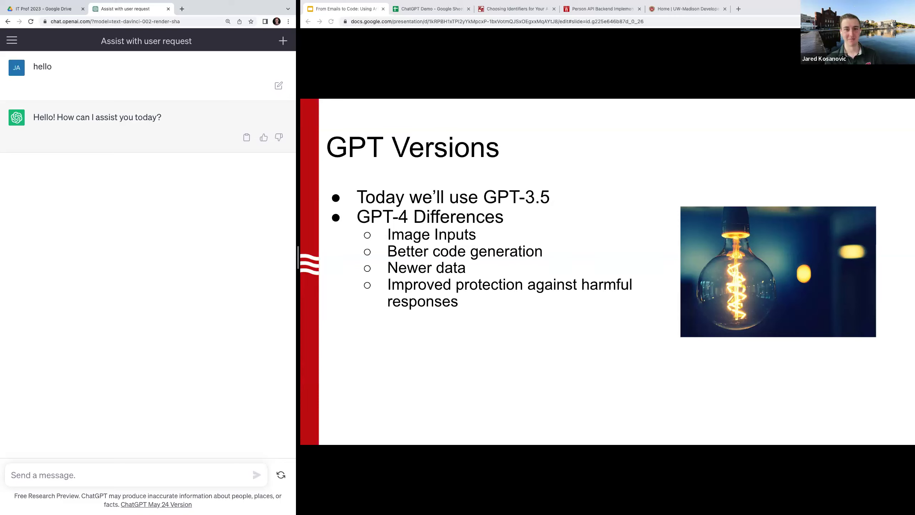
pyautogui.press('Right')
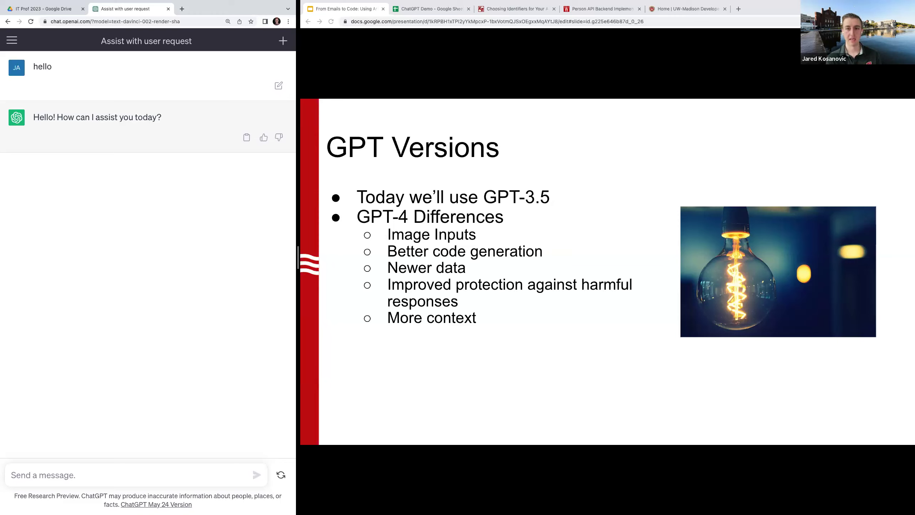
pyautogui.press('Right')
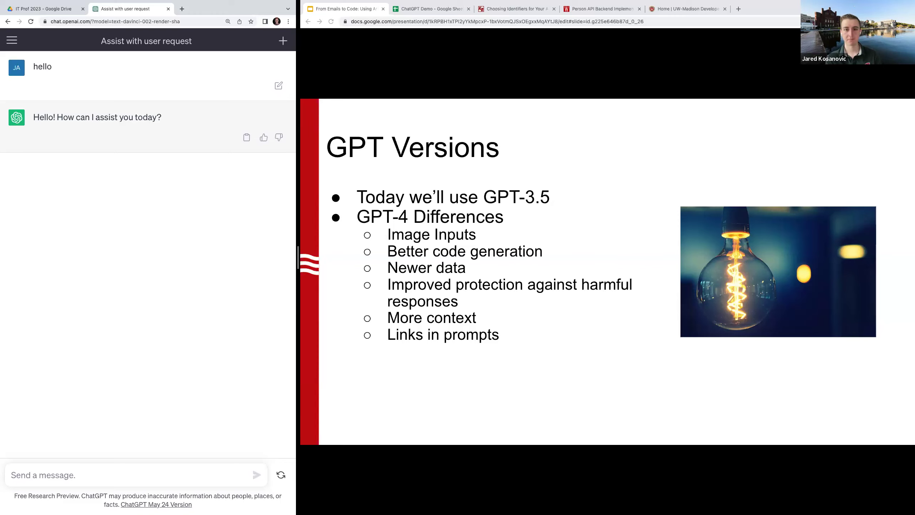
pyautogui.press('Right')
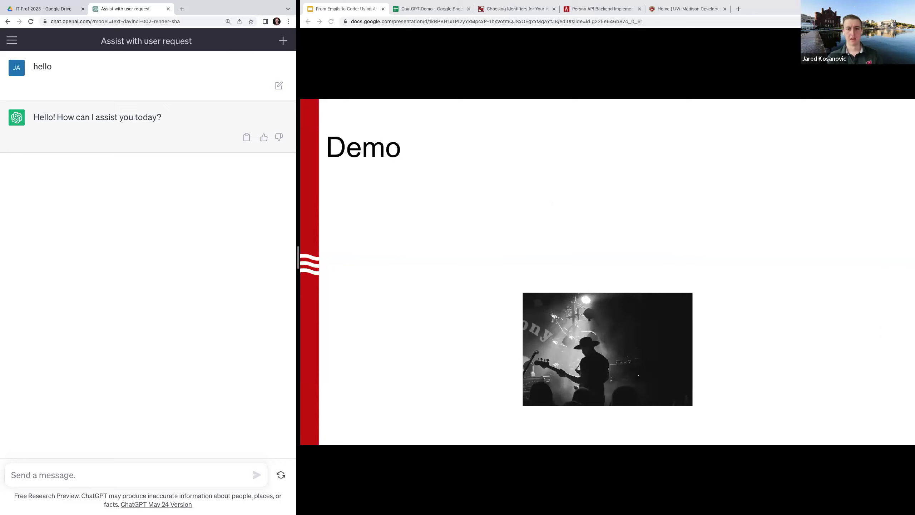
# Reveal the Demo slide's three bullets, then advance to the Communication slide
pyautogui.press('Right')
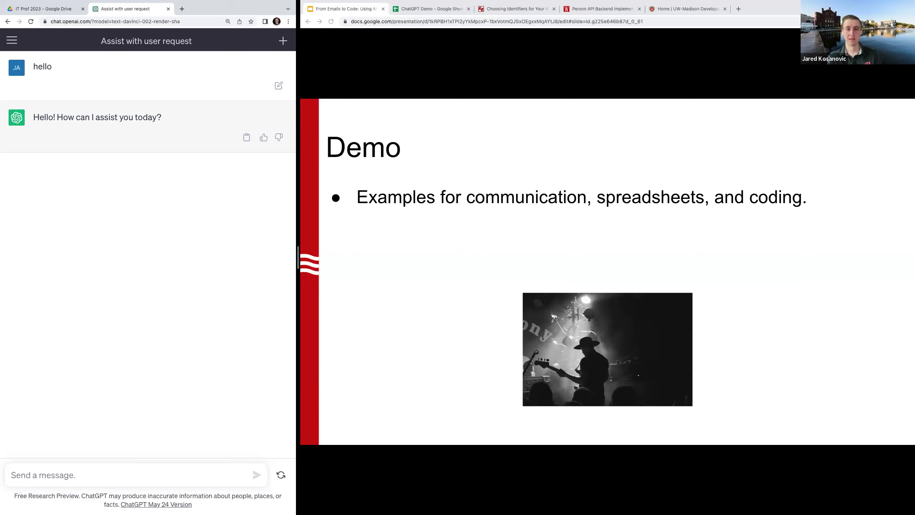
pyautogui.press('Right')
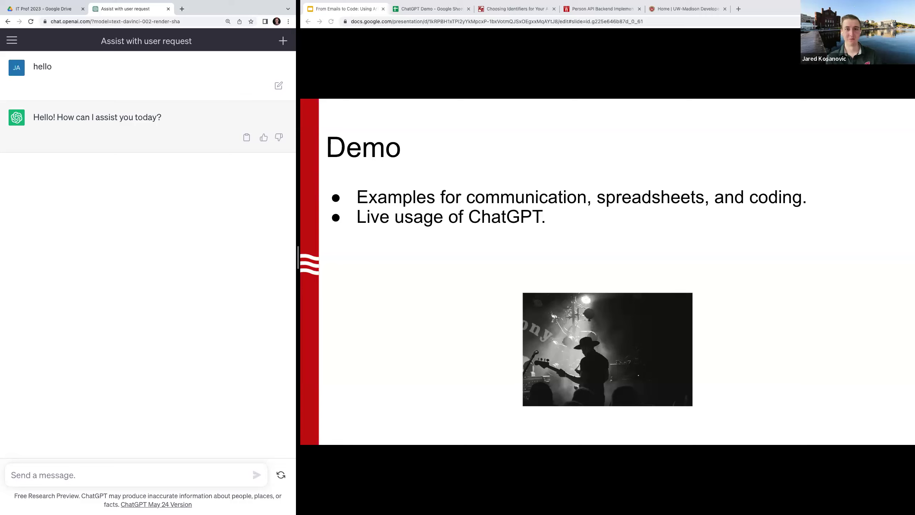
pyautogui.press('Right')
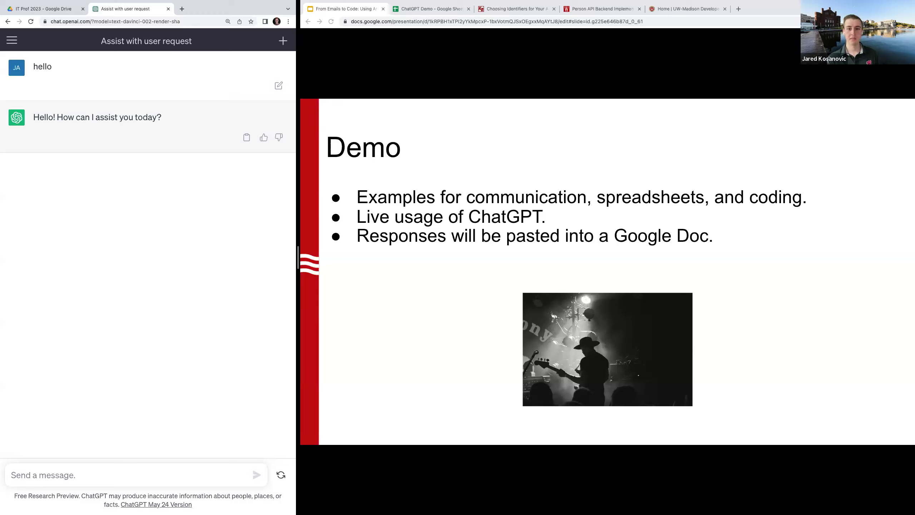
pyautogui.press('Right')
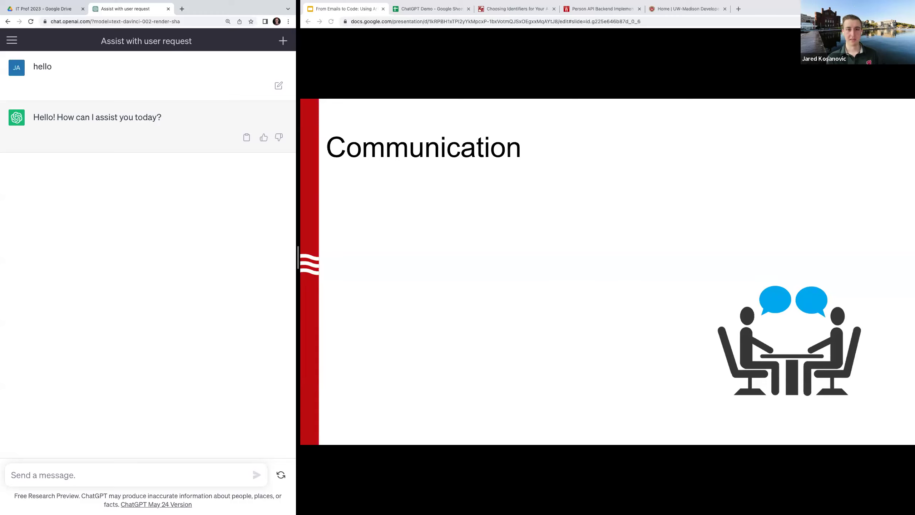
# Reveal the Communication bullets down to the Changes, upgrades, outages sub-bullet
pyautogui.press('Right')
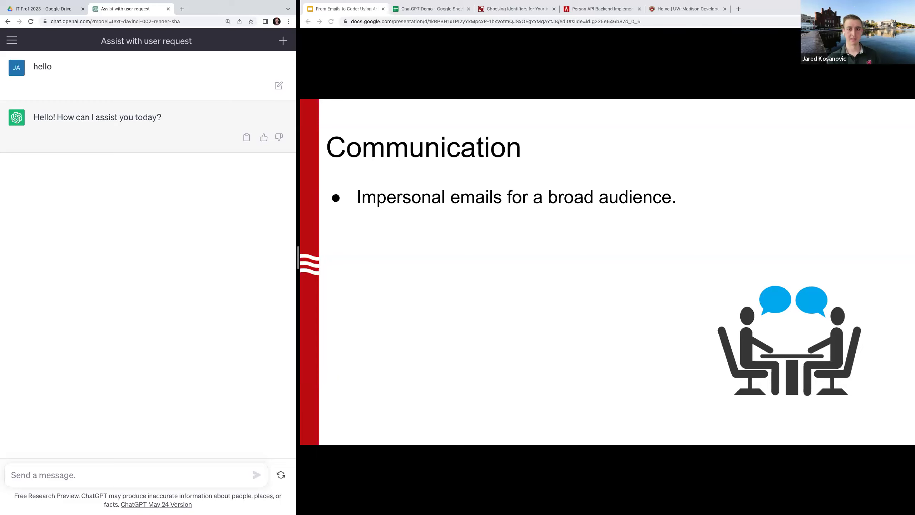
pyautogui.press('Right')
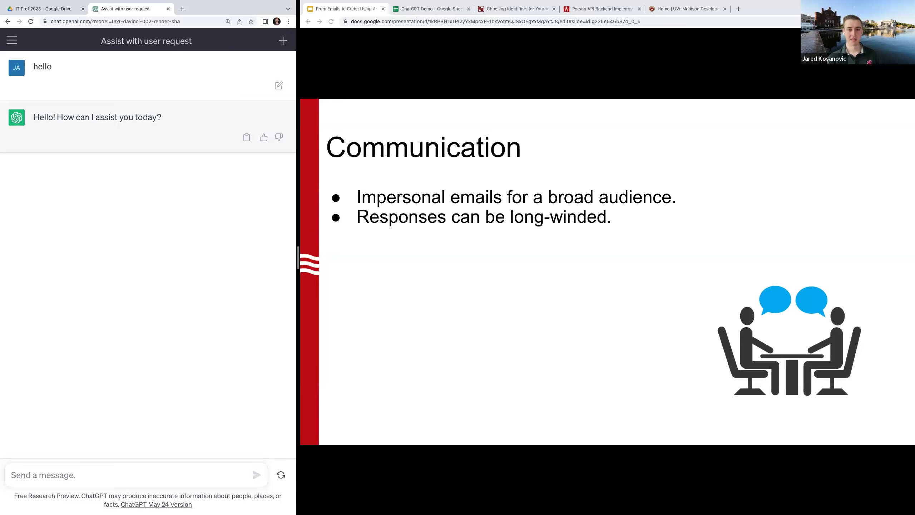
pyautogui.press('Right')
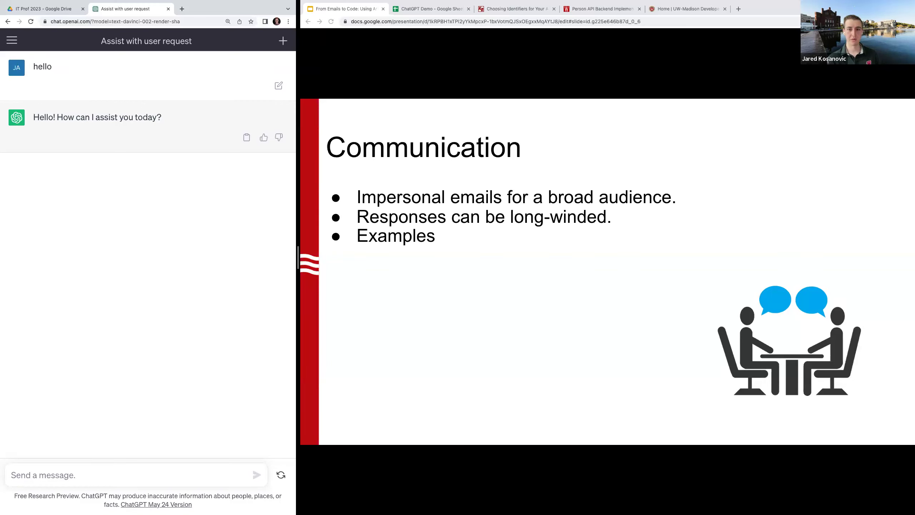
pyautogui.press('Right')
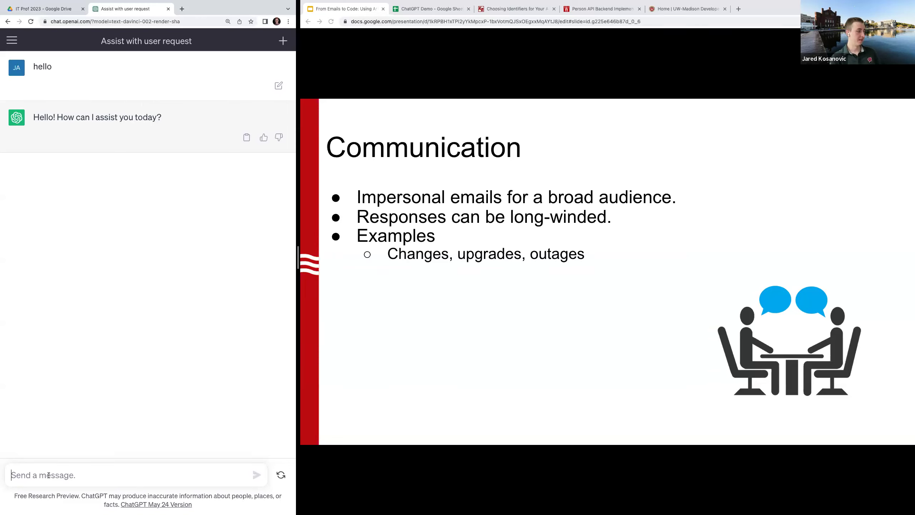
# Ask ChatGPT for an email announcing ActiveMQ downtime June 4th, 5-6am Central, with a contact address
pyautogui.write('hello.')
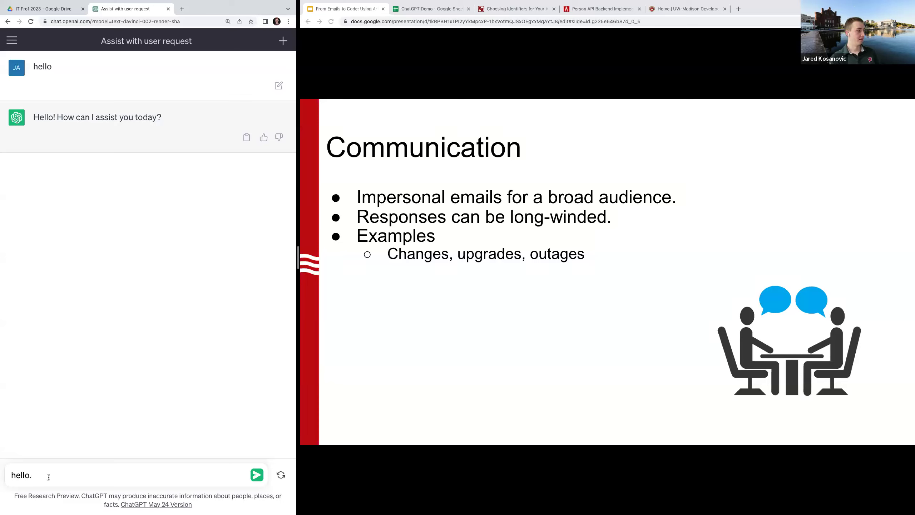
pyautogui.moveTo(35, 475); pyautogui.dragTo(6, 470)
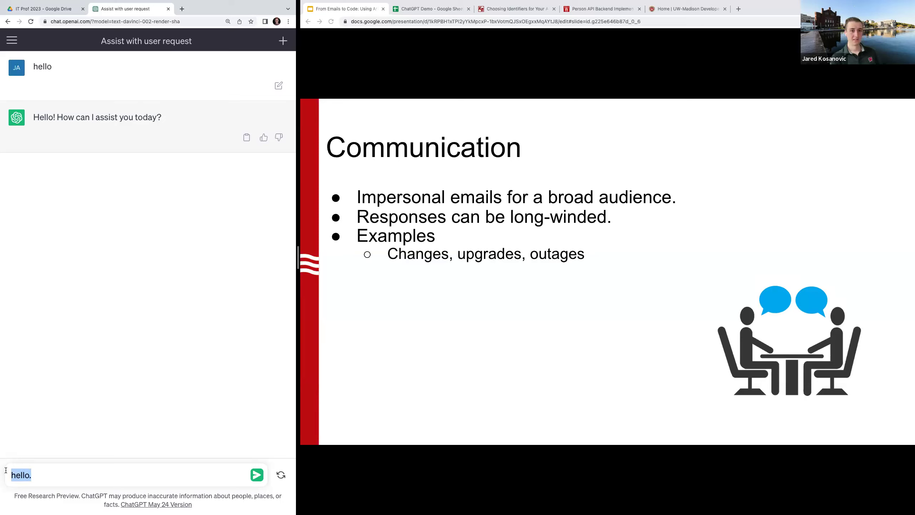
pyautogui.write('Write ')
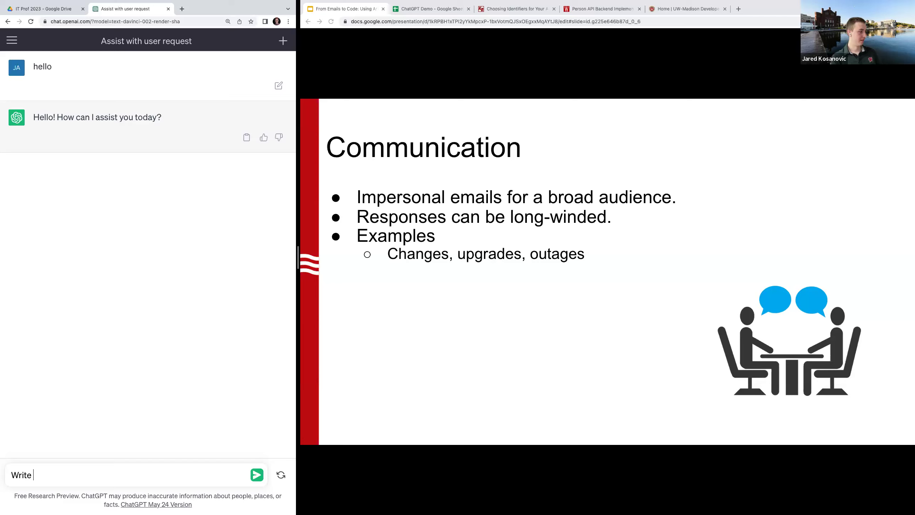
pyautogui.write('an email informing users t')
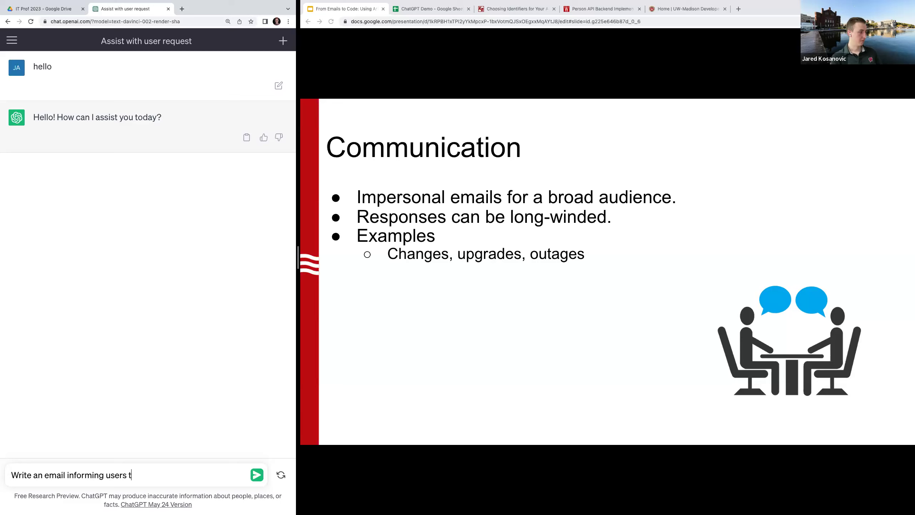
pyautogui.write('hat ActiveMQ ')
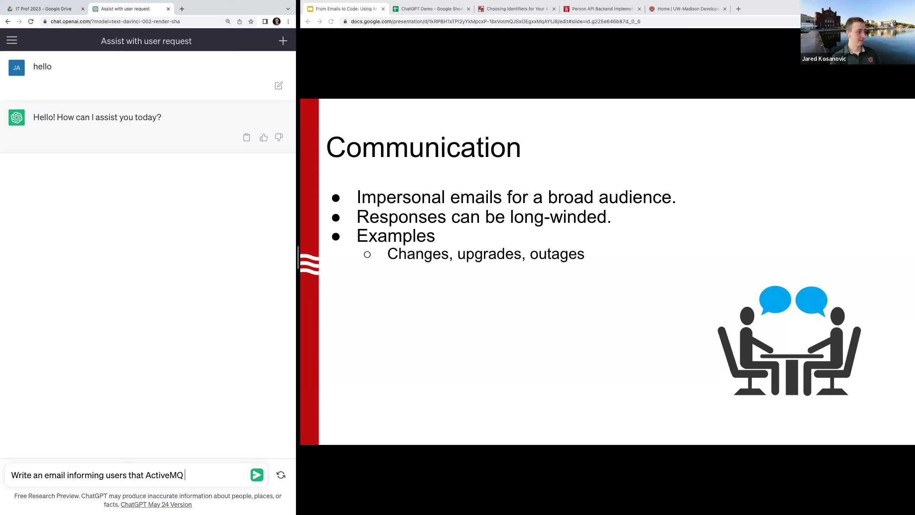
pyautogui.write('will be down on June 4t')
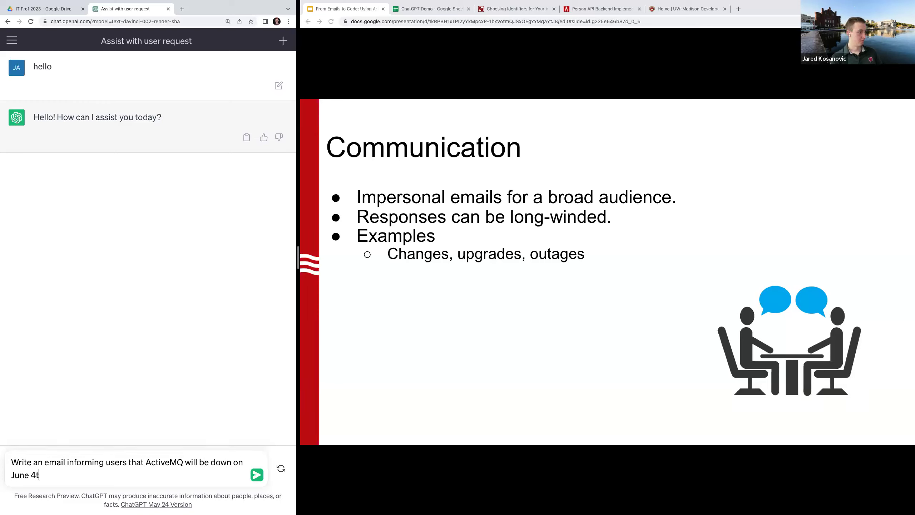
pyautogui.write('h from 5-6am CENTR')
pyautogui.press('BackSpace')
pyautogui.press('BackSpace')
pyautogui.press('BackSpace')
pyautogui.press('BackSpace')
pyautogui.press('BackSpace')
pyautogui.write('cetnr')
pyautogui.press('BackSpace')
pyautogui.press('BackSpace')
pyautogui.press('BackSpace')
pyautogui.write('ntral')
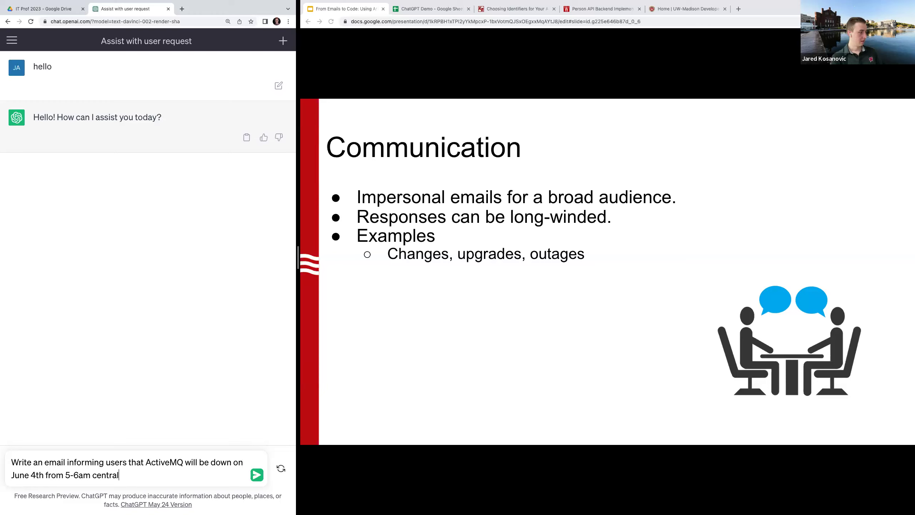
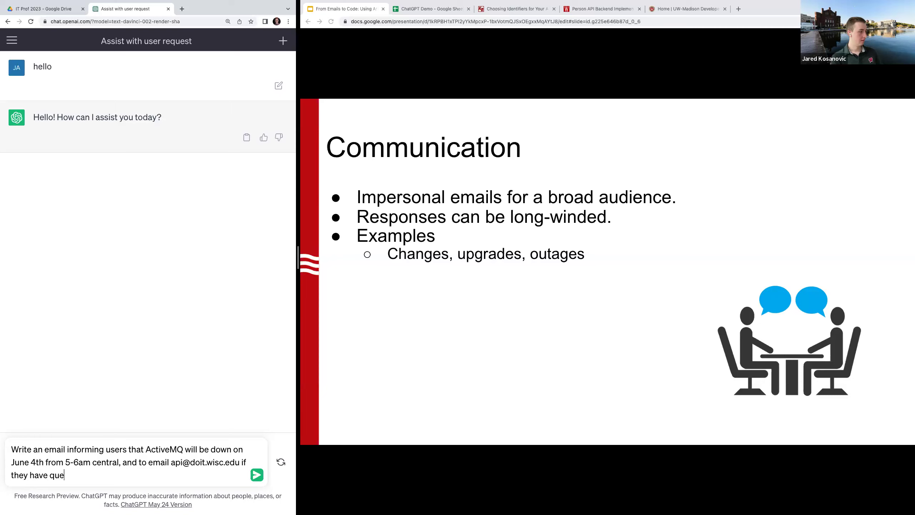
pyautogui.write('stions.')
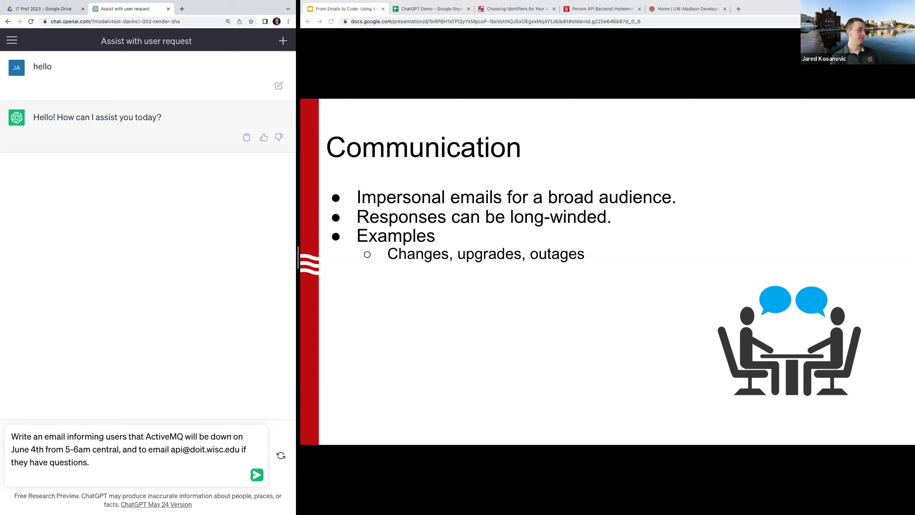
pyautogui.click(257, 475)
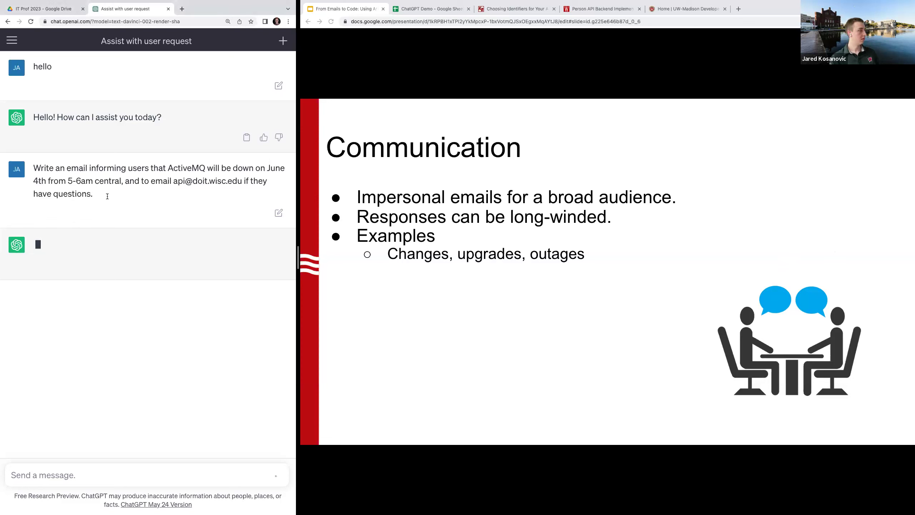
# Widen the ChatGPT window beside the slides and start a blank new chat
pyautogui.moveTo(78, 188); pyautogui.dragTo(31, 172)
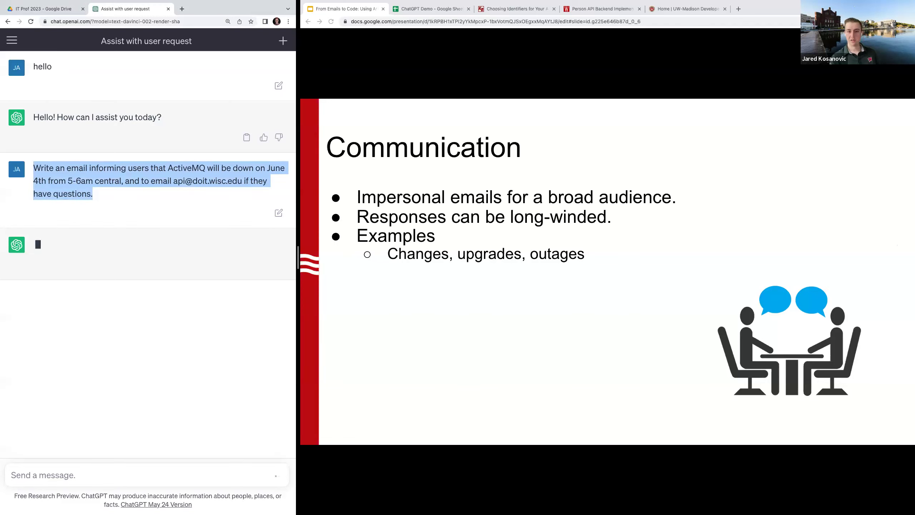
pyautogui.press('super+Tab')
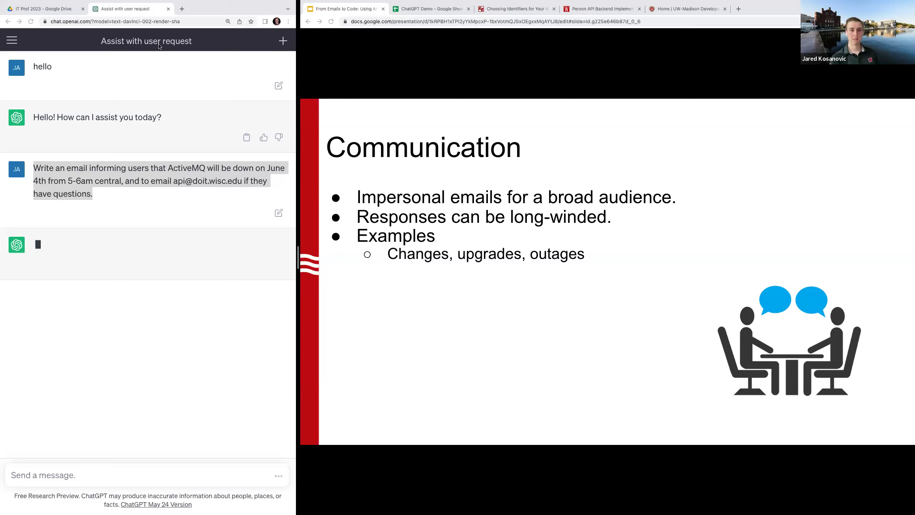
pyautogui.click(176, 42)
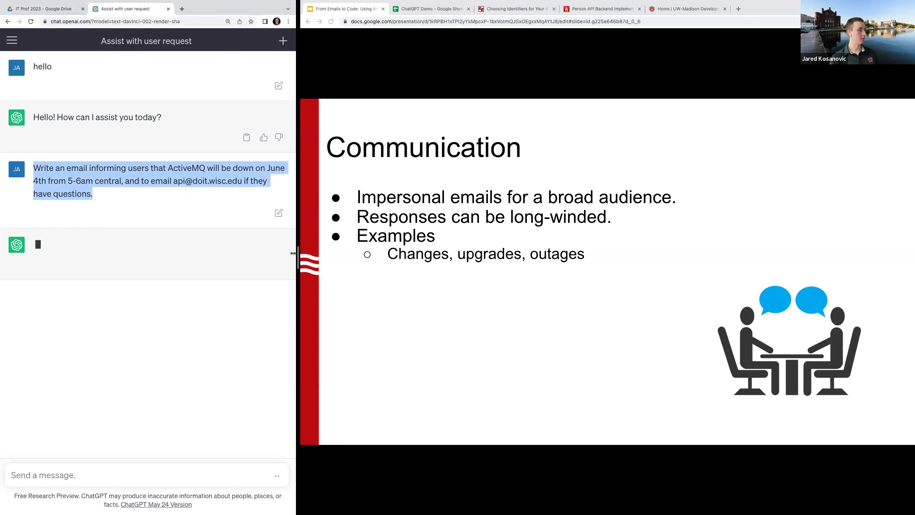
pyautogui.moveTo(292, 253); pyautogui.dragTo(362, 268)
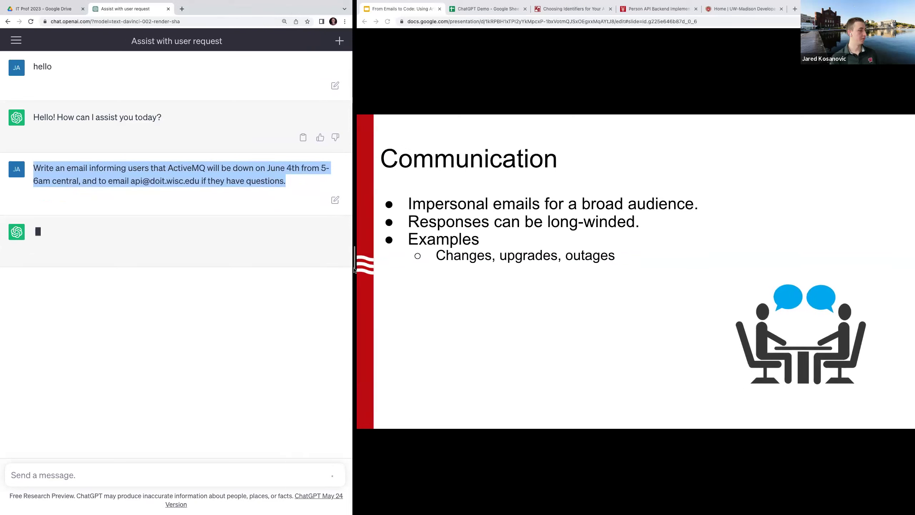
pyautogui.click(338, 41)
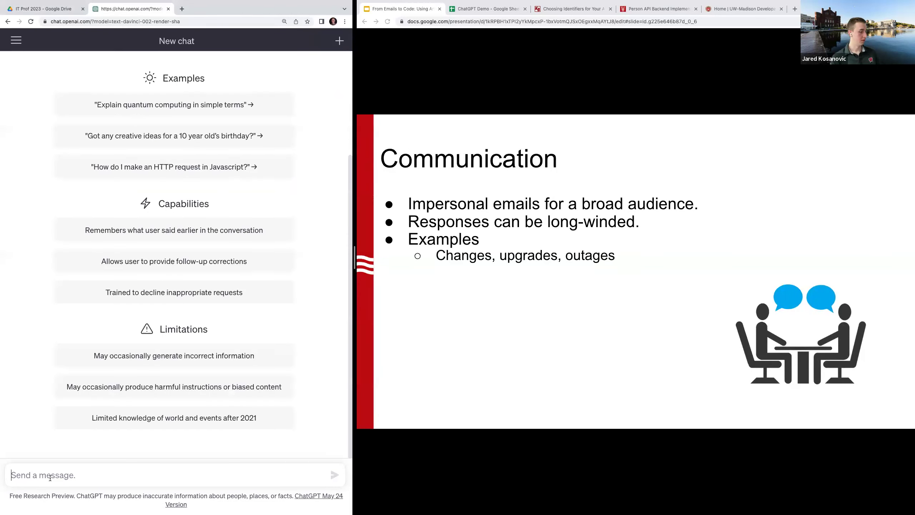
# Send 'hello' as the first message of the new chat
pyautogui.write('hello')
pyautogui.hotkey('shift', 'Return')
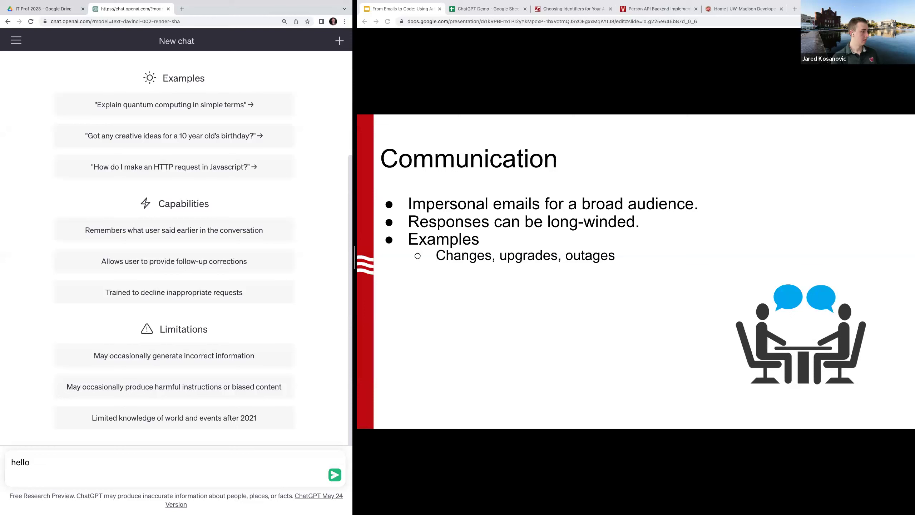
pyautogui.press('BackSpace')
pyautogui.click(334, 479)
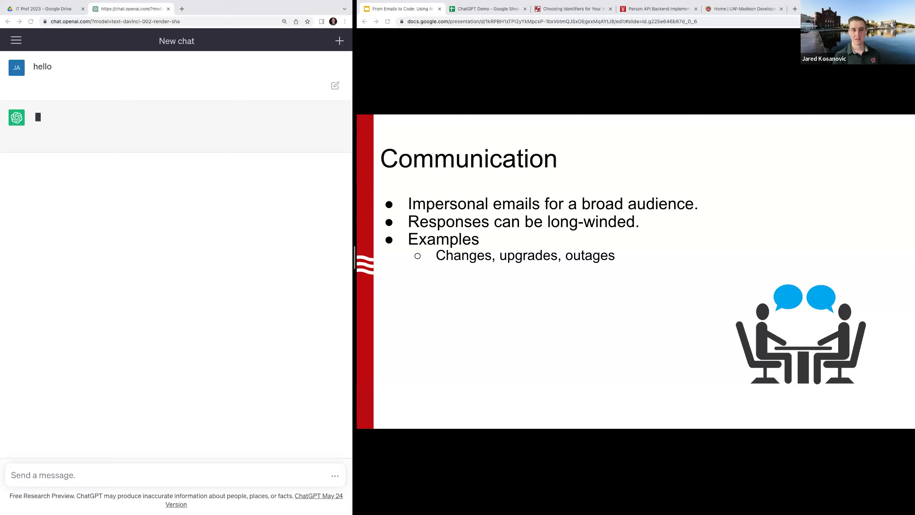
# Type 'i believe in you, please hurry, I'm presenting live' into the stalled ChatGPT chat
pyautogui.click(63, 476)
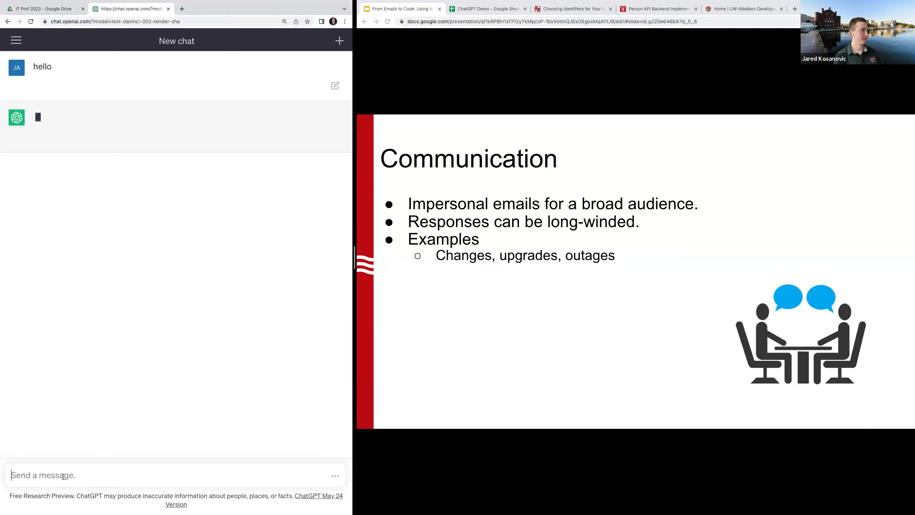
pyautogui.write('i believ')
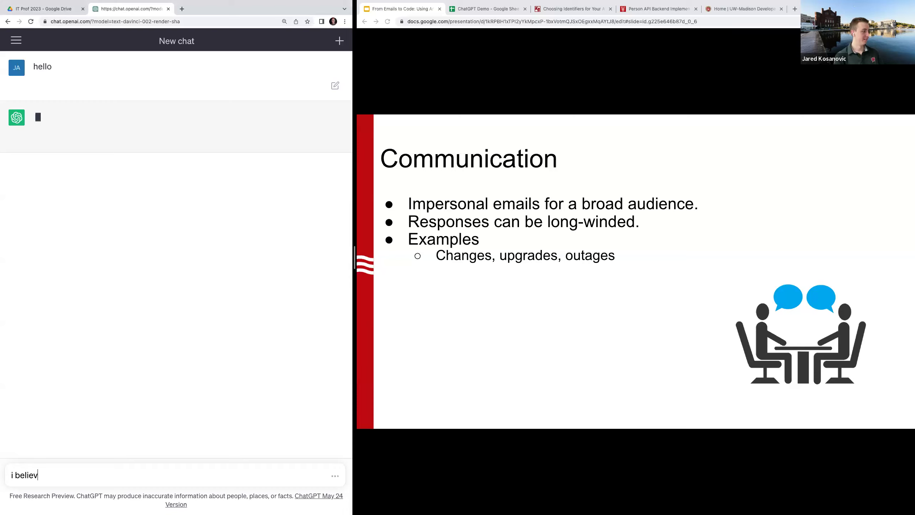
pyautogui.write("e in you, please hurry, I'm presen")
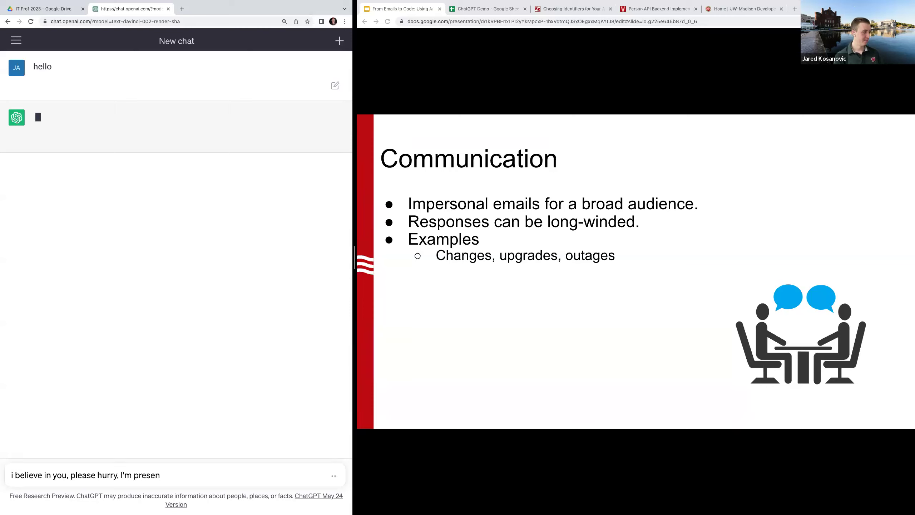
pyautogui.write('ting live')
pyautogui.tripleClick(294, 475)
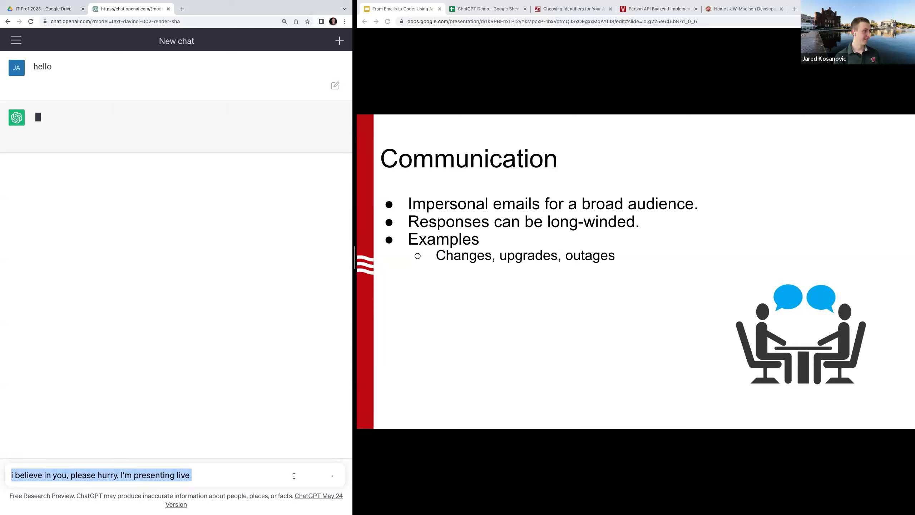
# Reload ChatGPT and send 'hello' in a fresh chat, then open the ChatGPT Transcript doc from Drive
pyautogui.press('super+r')
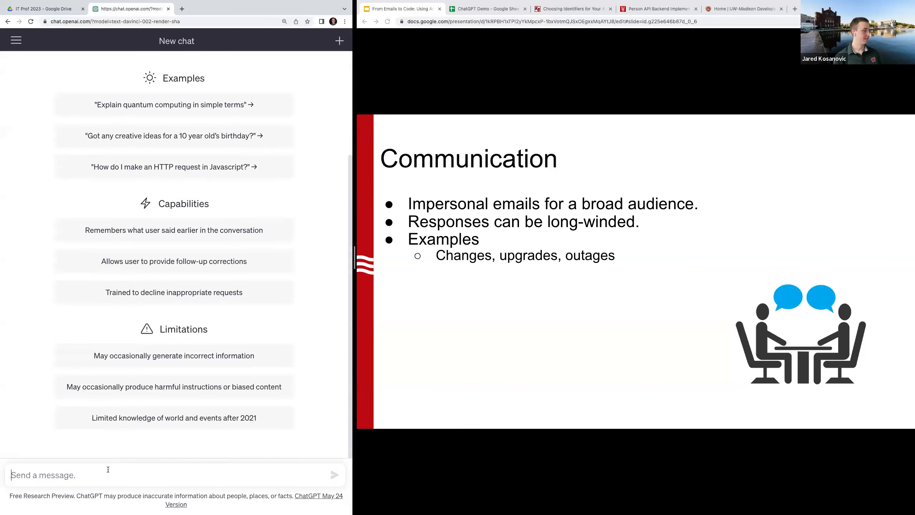
pyautogui.write('hello')
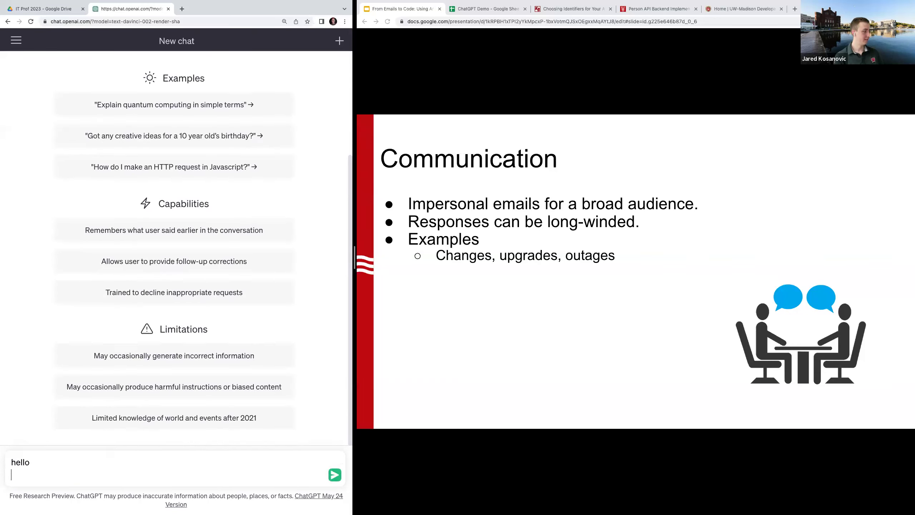
pyautogui.click(335, 475)
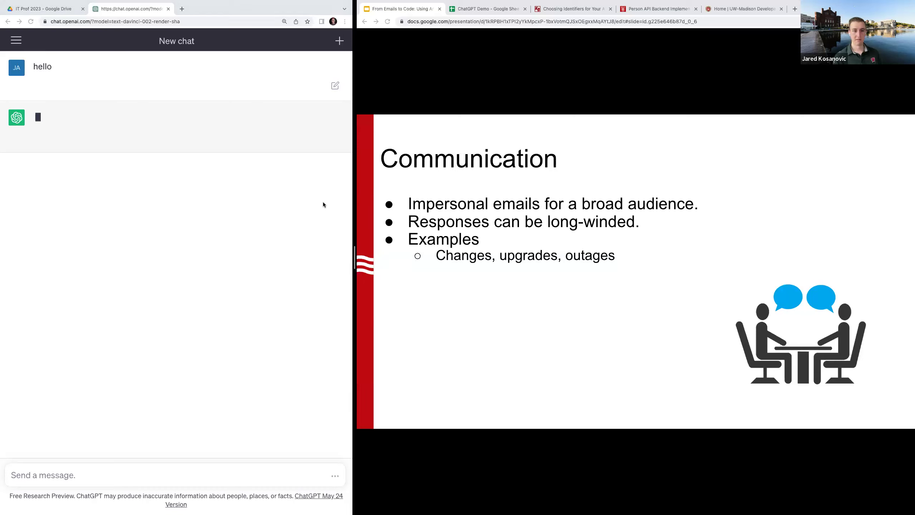
pyautogui.click(44, 9)
pyautogui.doubleClick(151, 134)
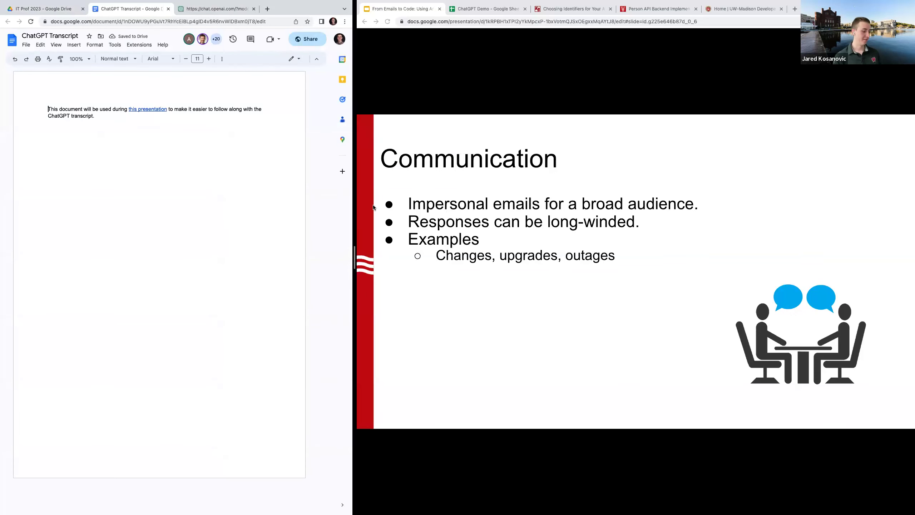
# Open the ChatGPT Backup document from the Drive folder and scroll through it
pyautogui.click(47, 8)
pyautogui.doubleClick(144, 168)
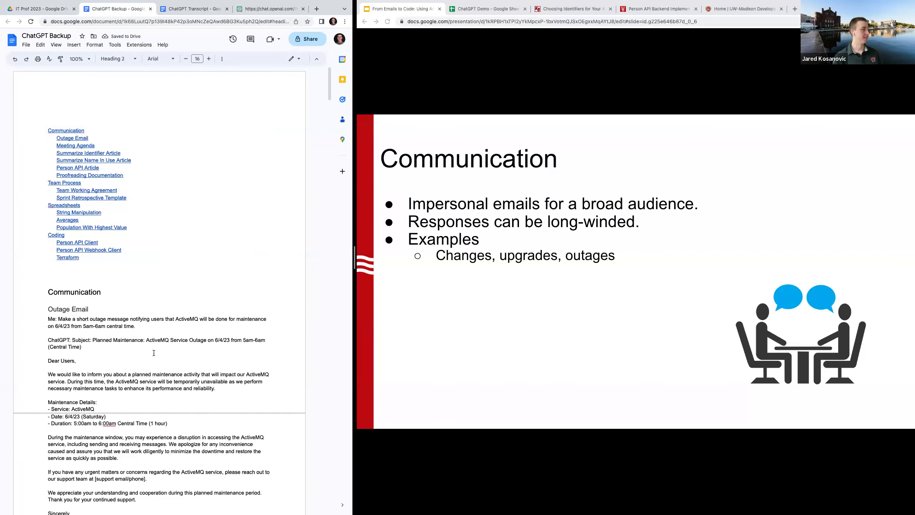
pyautogui.scroll(-2, 154, 353)
pyautogui.scroll(-3, 154, 353)
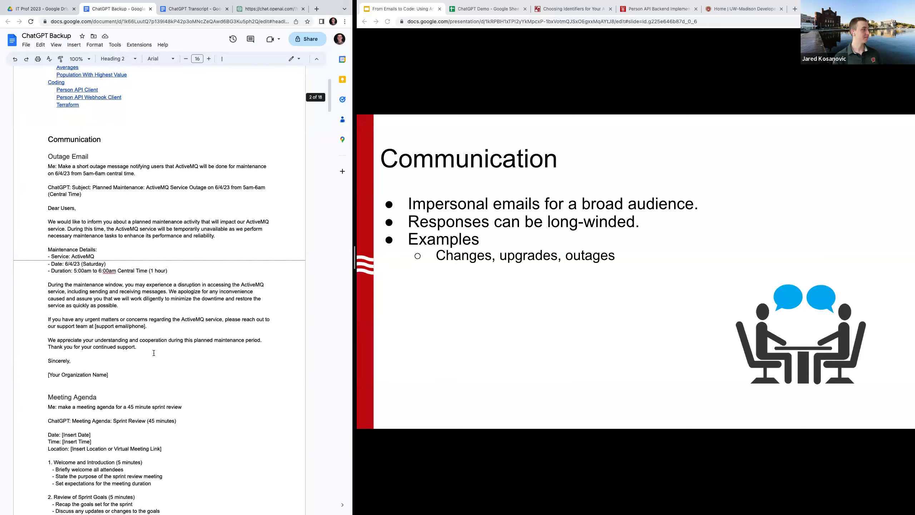
pyautogui.scroll(1, 154, 353)
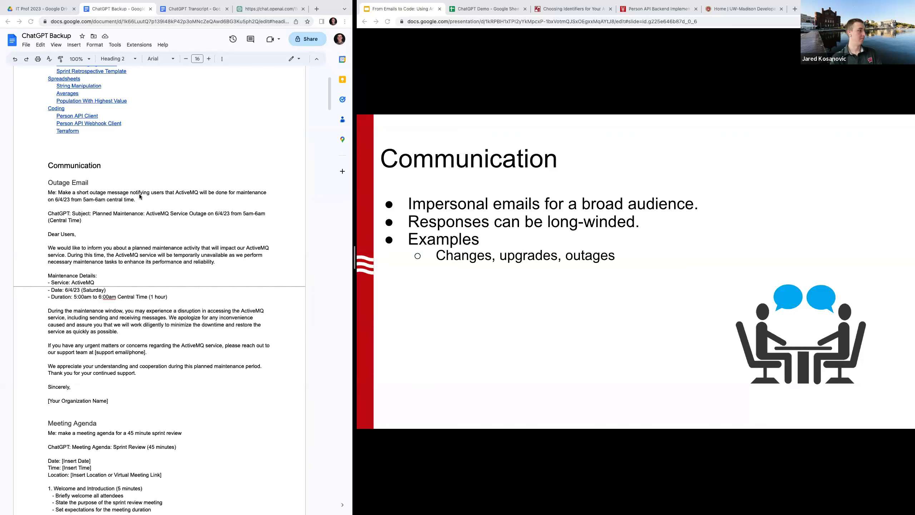
pyautogui.scroll(2, 131, 208)
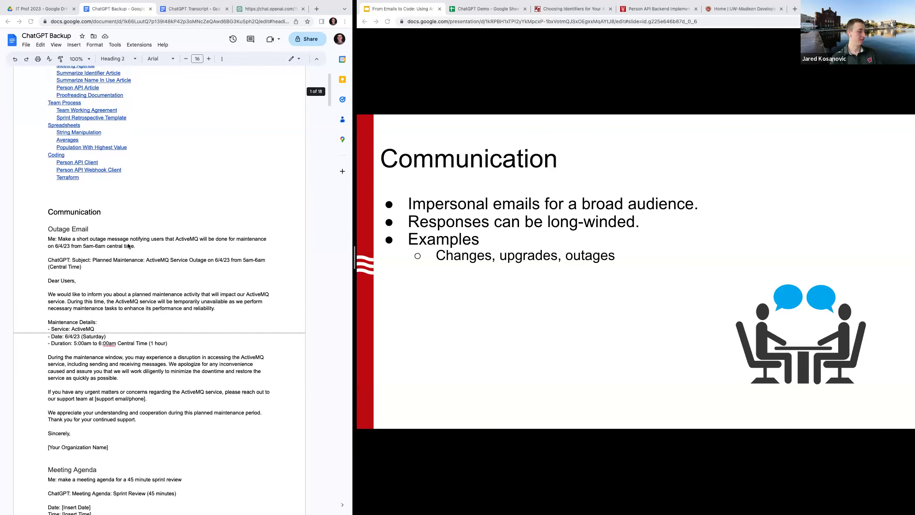
# Zoom the document in, widen its window, and highlight the Outage Email prompt and generated email
pyautogui.hotkey('ctrl', '+')
pyautogui.hotkey('ctrl', '+')
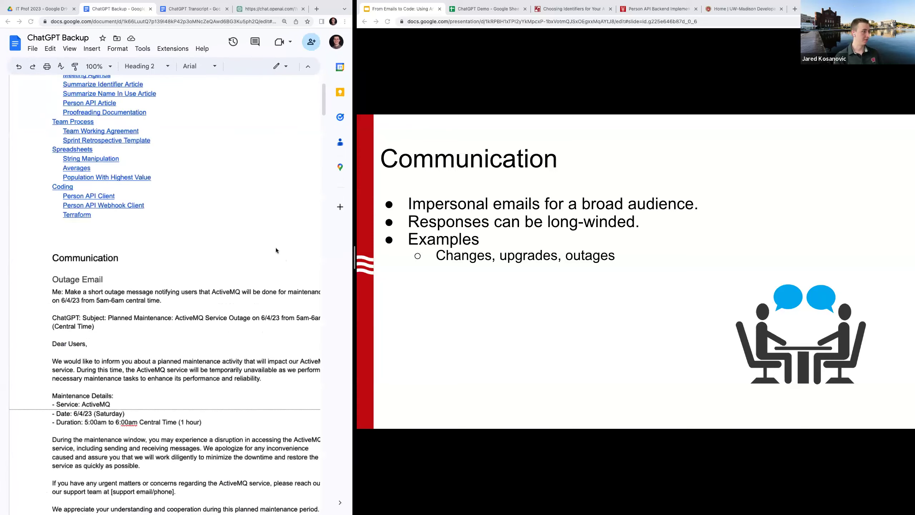
pyautogui.moveTo(356, 263); pyautogui.dragTo(431, 267)
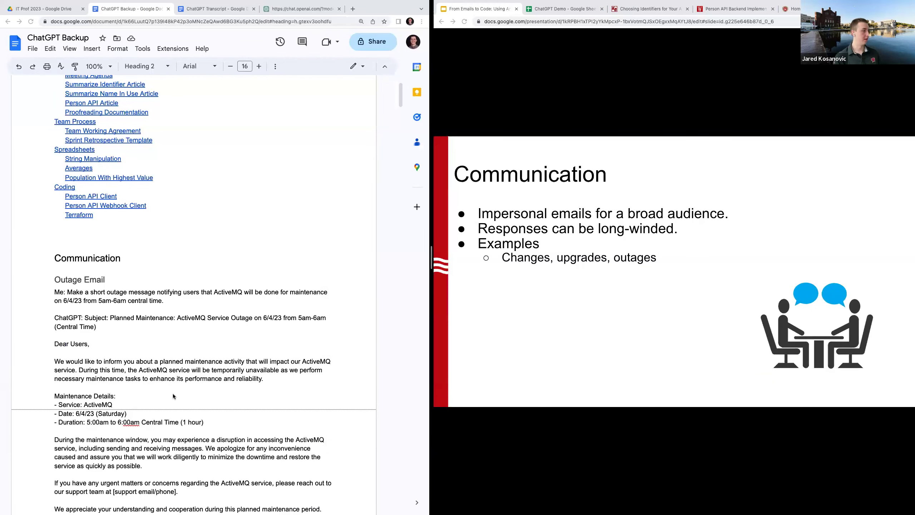
pyautogui.scroll(-3, 145, 325)
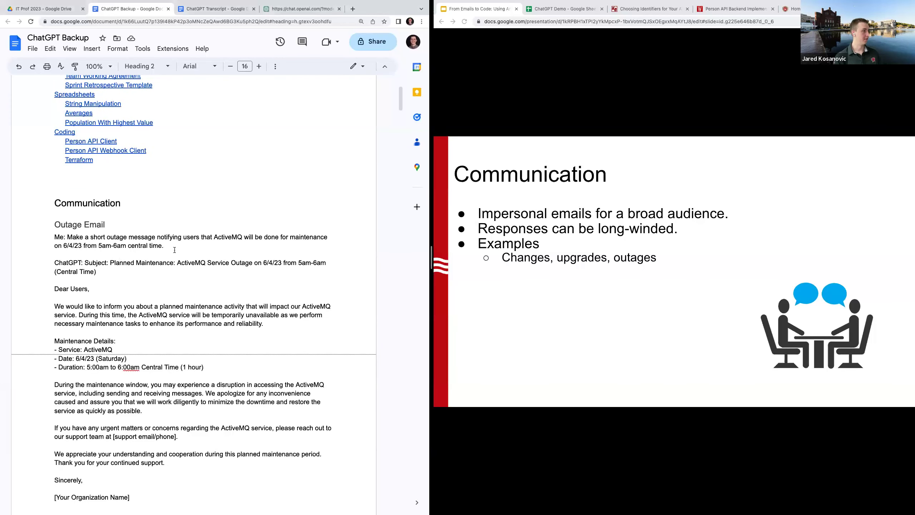
pyautogui.moveTo(165, 246); pyautogui.dragTo(35, 240)
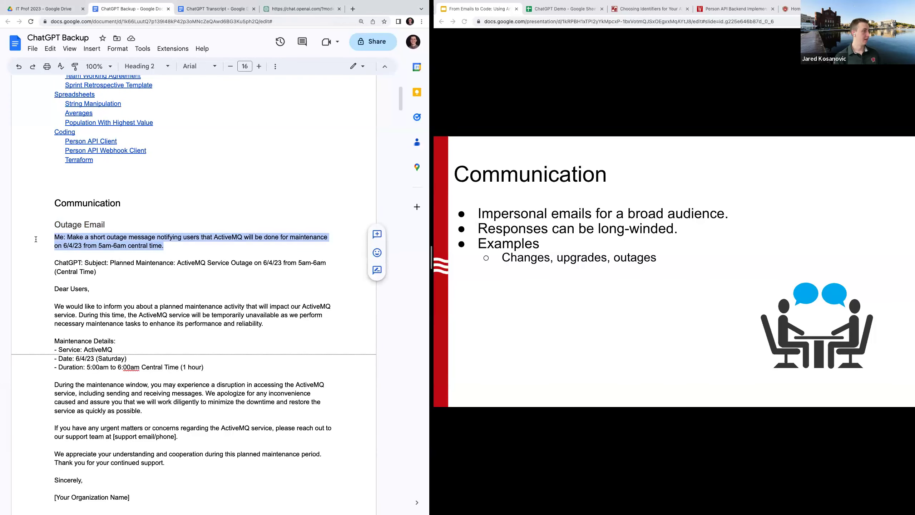
pyautogui.scroll(-1, 62, 288)
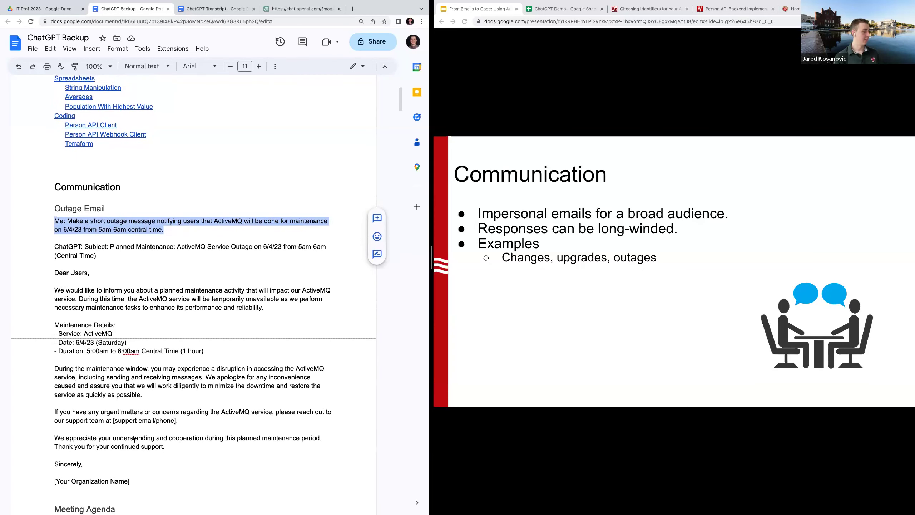
pyautogui.moveTo(139, 480); pyautogui.dragTo(39, 274)
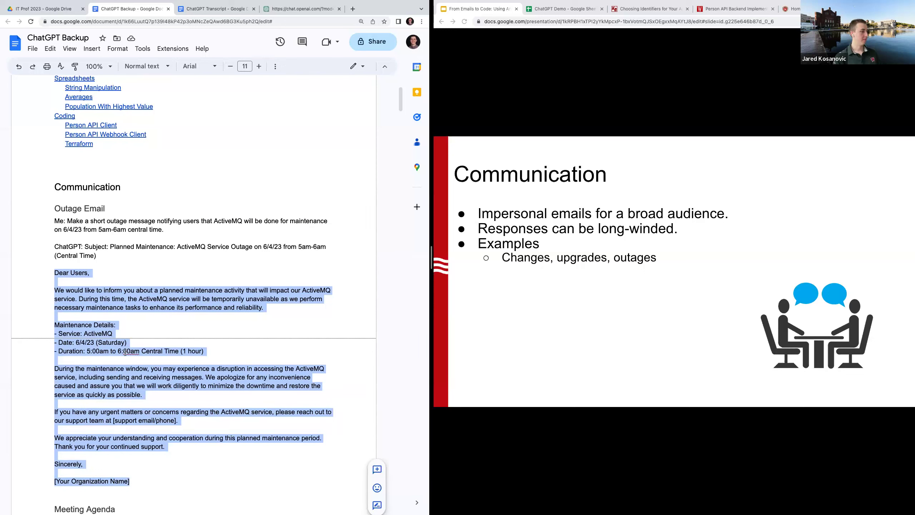
pyautogui.click(120, 360)
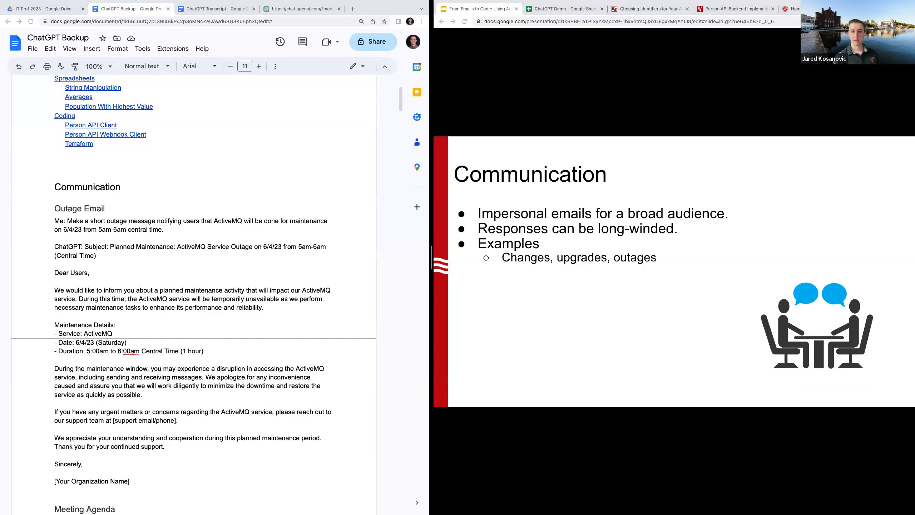
# Reveal the Meeting invites slide bullet and highlight the whole Outage Email section in Docs
pyautogui.press('Right')
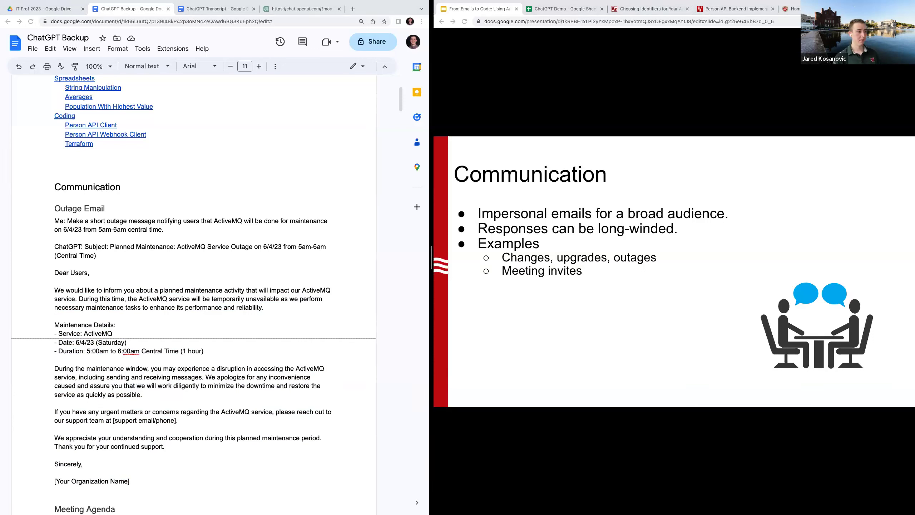
pyautogui.click(81, 284)
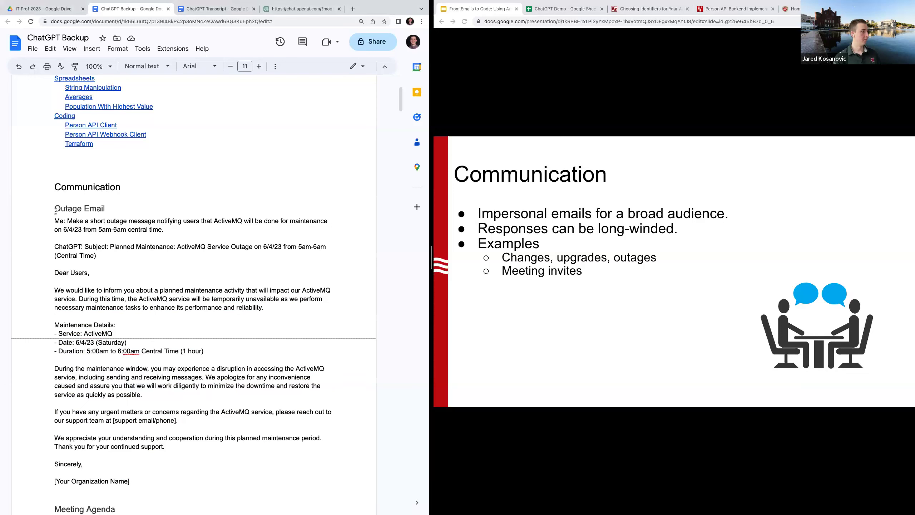
pyautogui.moveTo(56, 211); pyautogui.dragTo(168, 487)
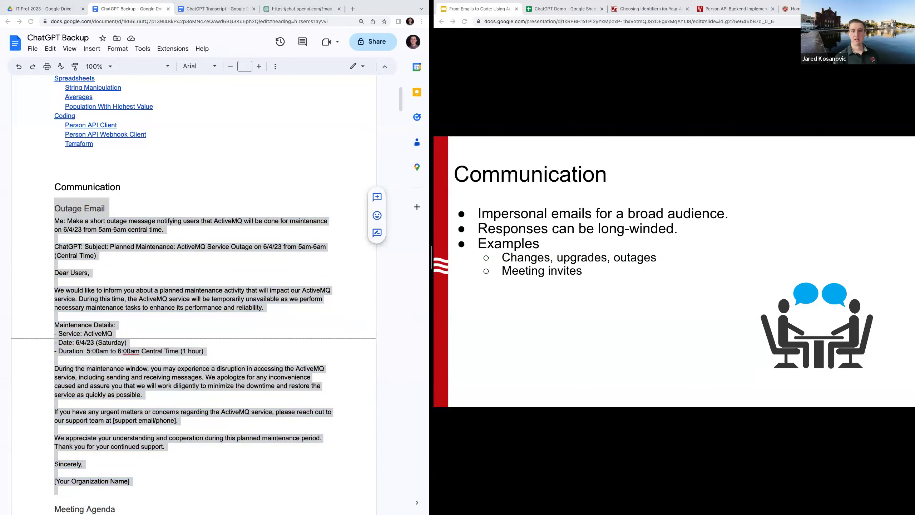
pyautogui.click(416, 370)
pyautogui.scroll(-1, 369, 364)
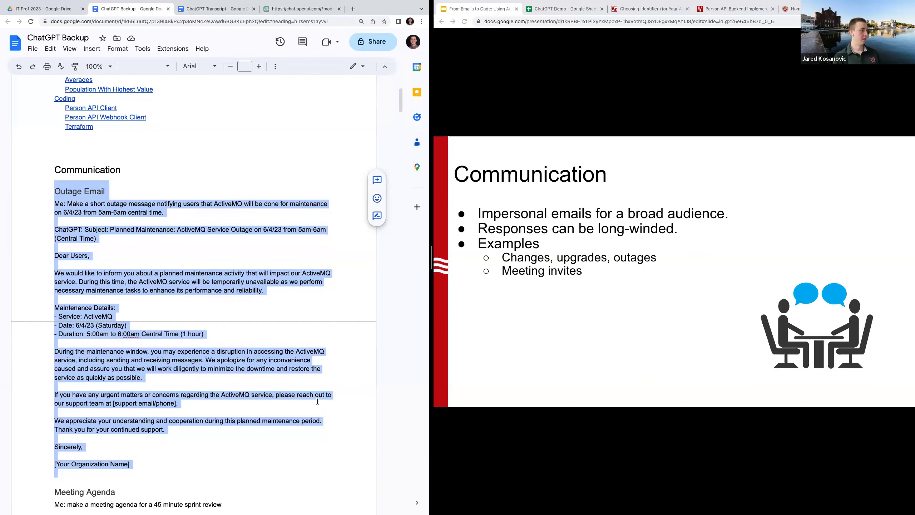
# Scroll down to the Meeting Agenda section and highlight its sprint review prompt
pyautogui.scroll(-6, 317, 401)
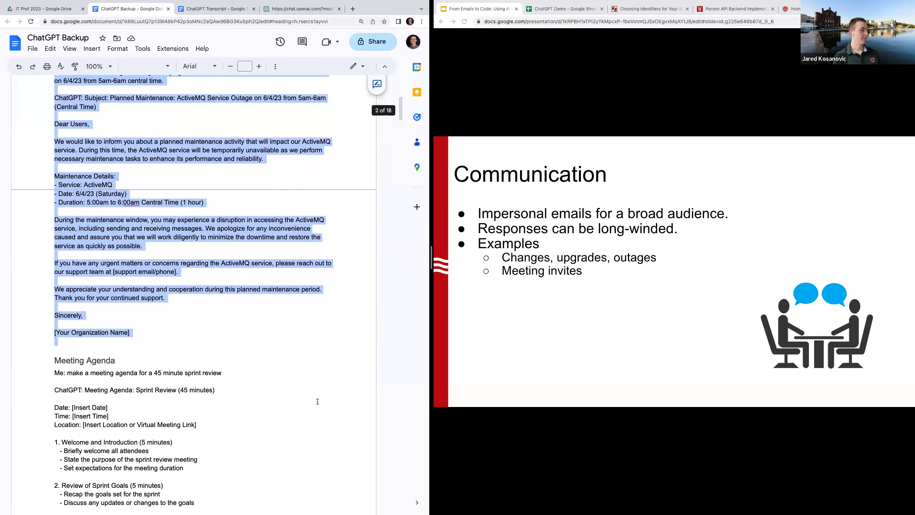
pyautogui.scroll(-1, 318, 401)
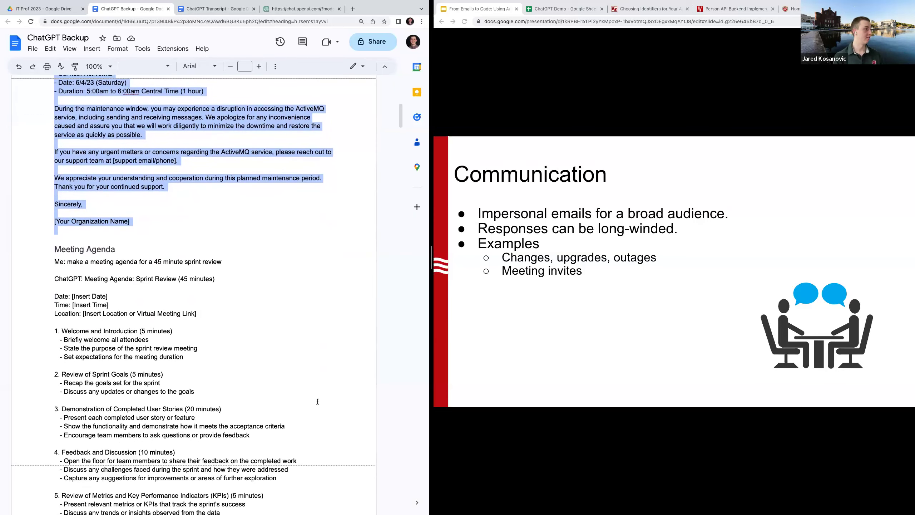
pyautogui.scroll(-1, 265, 350)
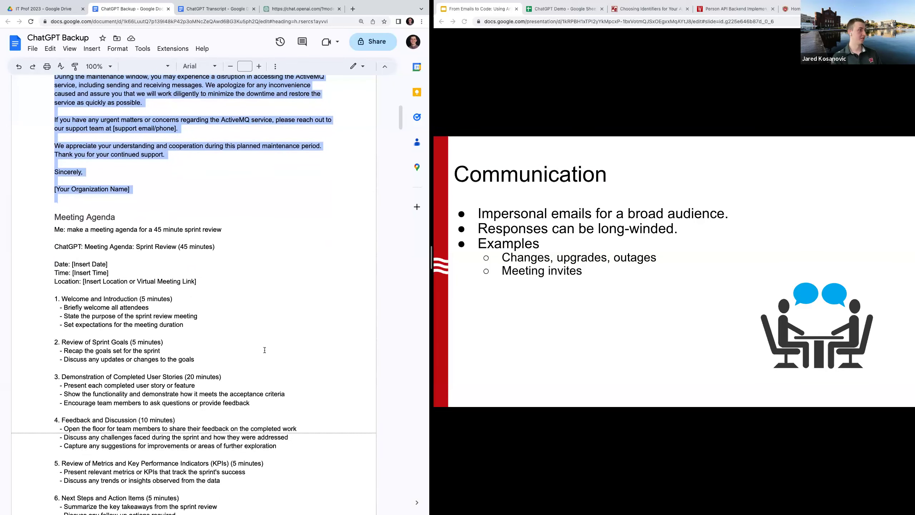
pyautogui.scroll(-1, 265, 350)
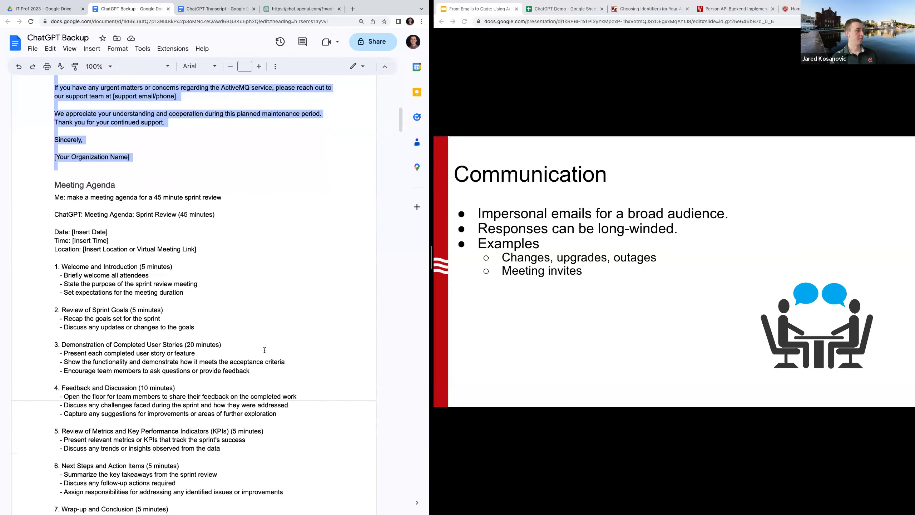
pyautogui.scroll(-1, 264, 349)
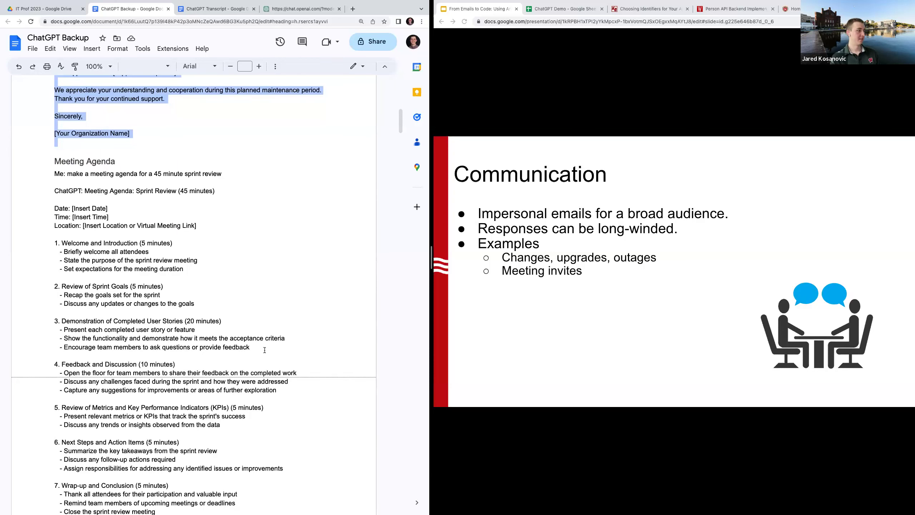
pyautogui.scroll(-1, 223, 323)
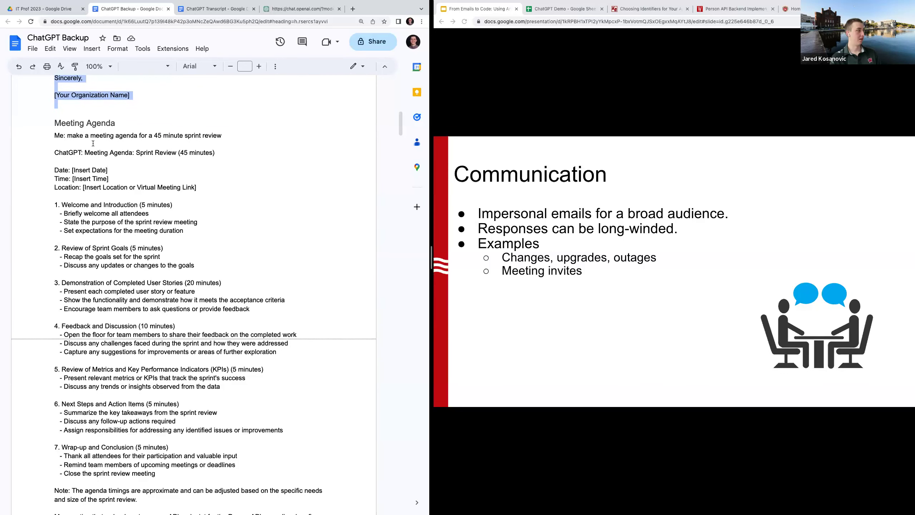
pyautogui.moveTo(67, 135); pyautogui.dragTo(227, 136)
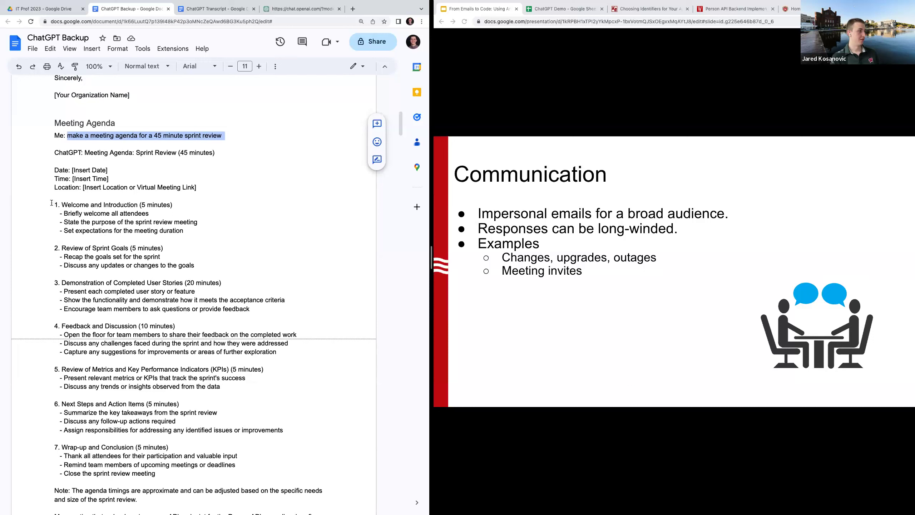
# Highlight agenda items Welcome and Introduction, user stories demo, Feedback and Discussion, and metrics and KPIs
pyautogui.moveTo(51, 203); pyautogui.dragTo(89, 241)
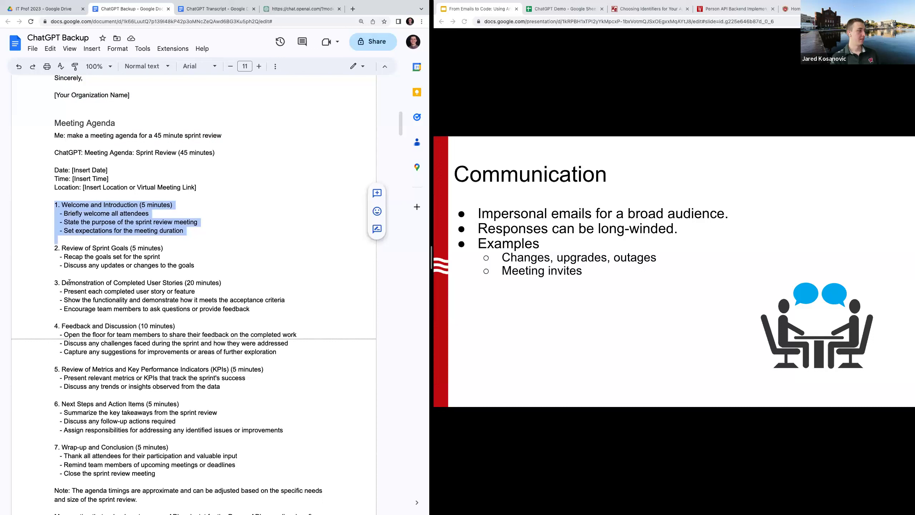
pyautogui.moveTo(60, 281); pyautogui.dragTo(149, 288)
pyautogui.moveTo(60, 327); pyautogui.dragTo(150, 327)
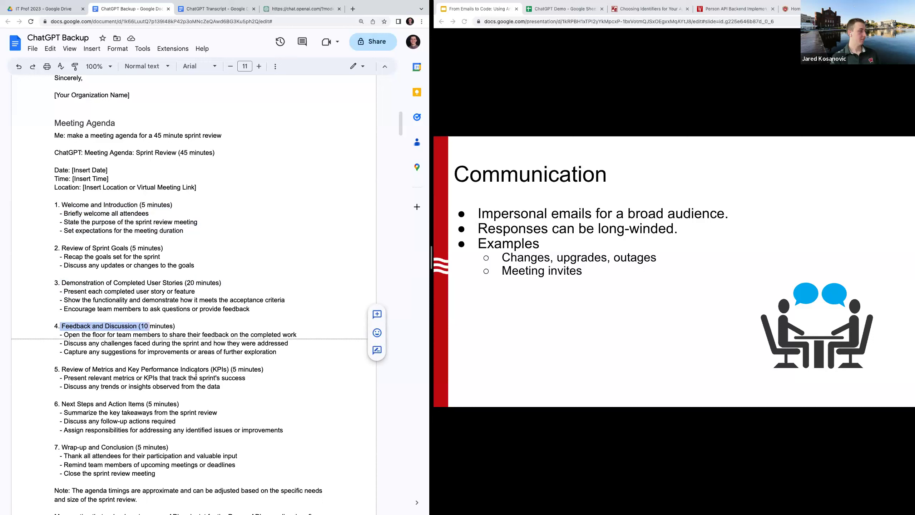
pyautogui.moveTo(221, 386); pyautogui.dragTo(56, 367)
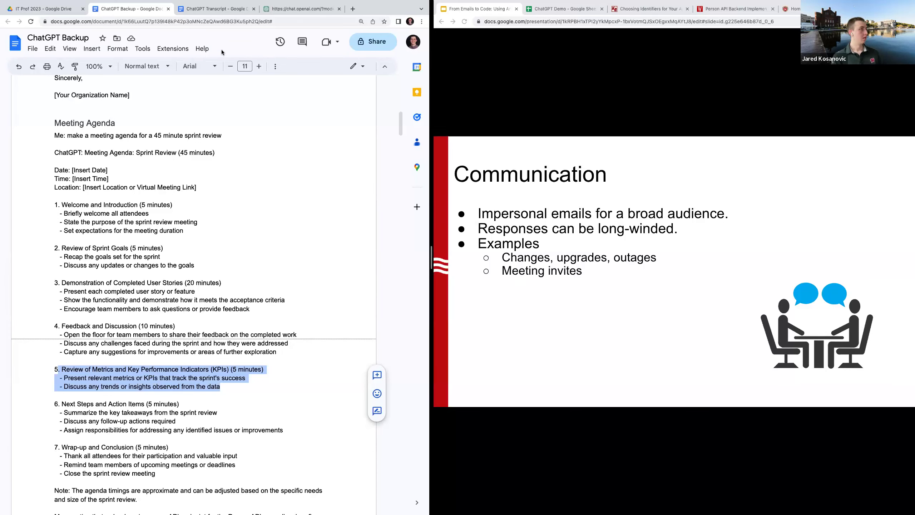
pyautogui.scroll(-2, 132, 327)
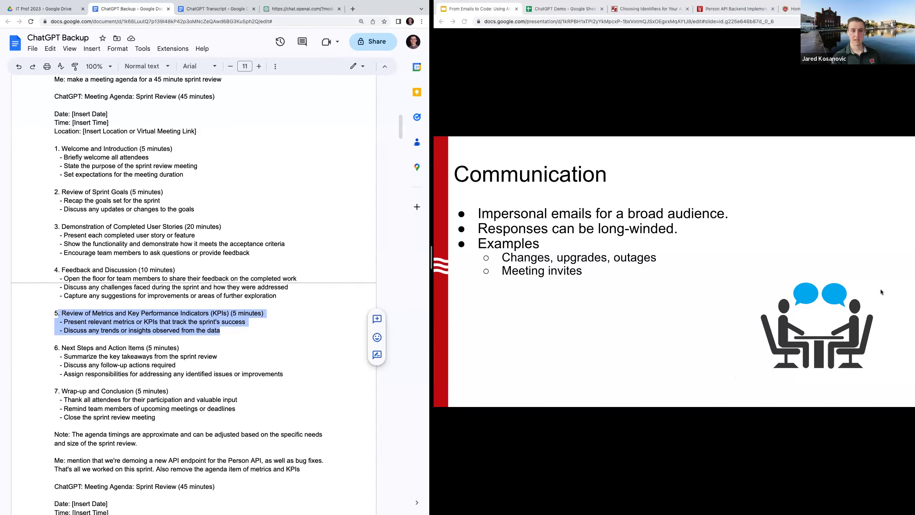
# Reload ChatGPT and send 'testing' in a fresh chat, then return to the ChatGPT Transcript doc
pyautogui.click(302, 9)
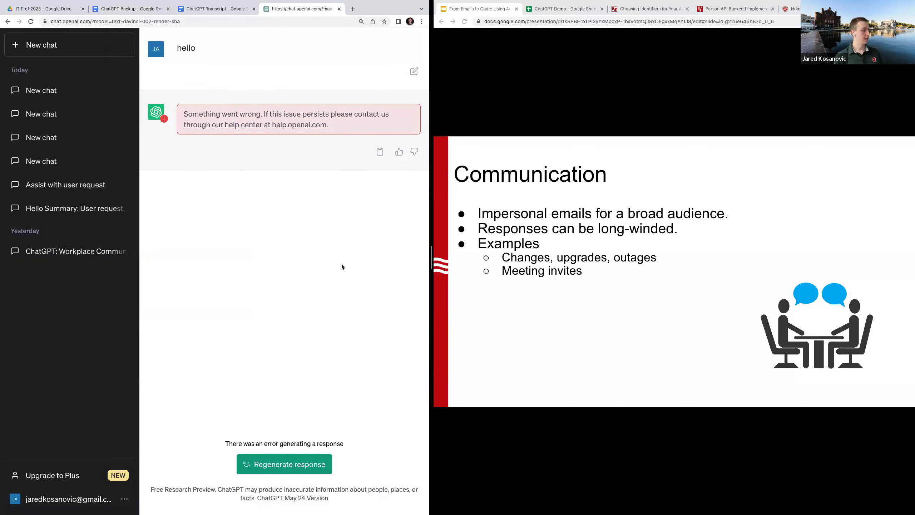
pyautogui.press('super+r')
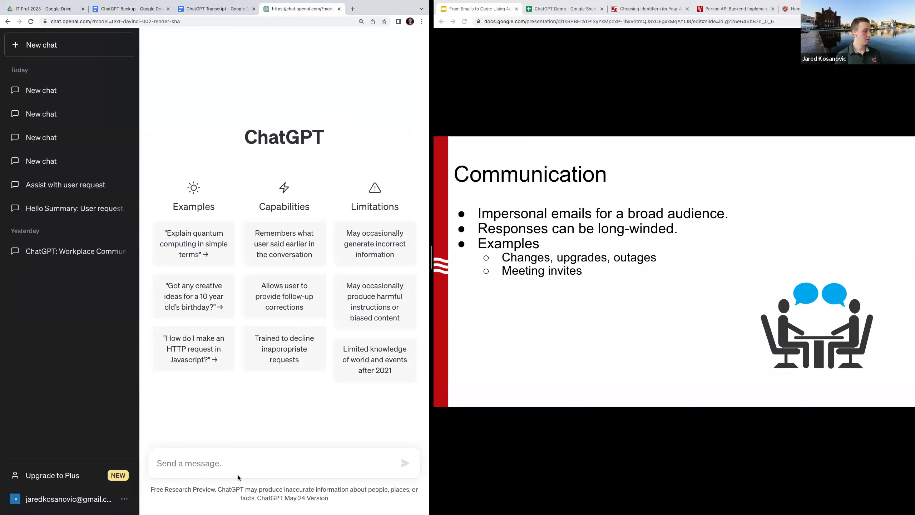
pyautogui.write('testing')
pyautogui.press('Return')
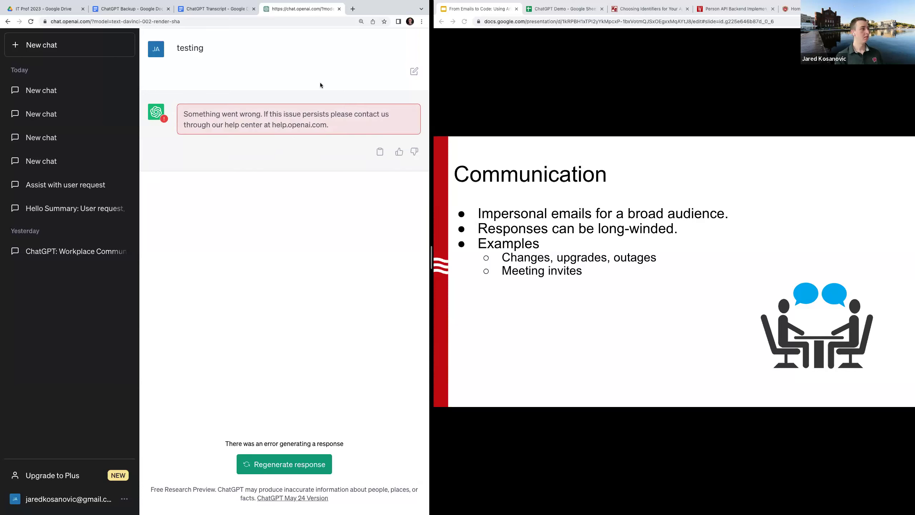
pyautogui.click(201, 10)
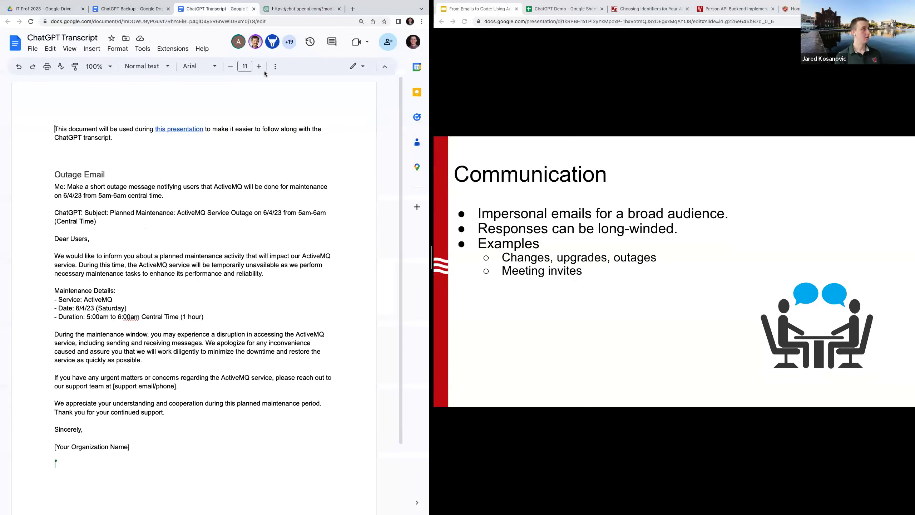
# Dismiss the KeePassXC unlock prompt on the other desktop, then reveal the Summarize text slide bullet
pyautogui.click(285, 8)
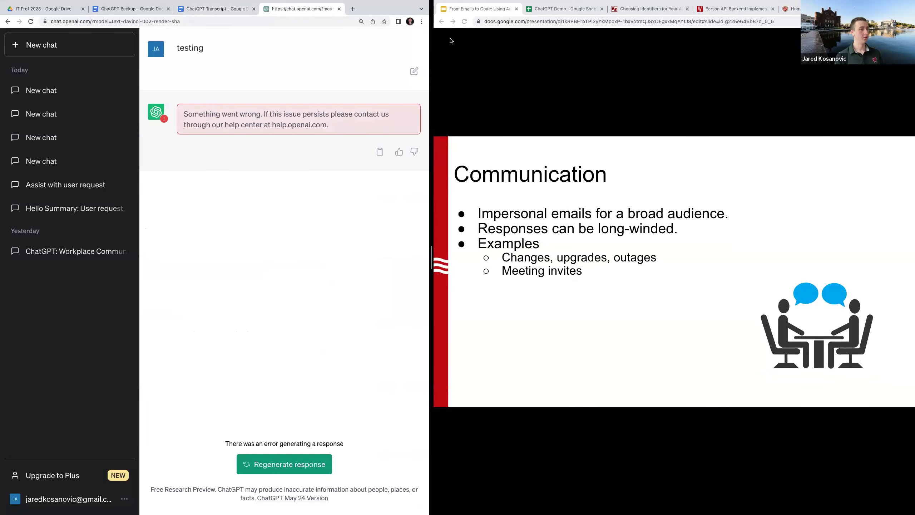
pyautogui.click(209, 9)
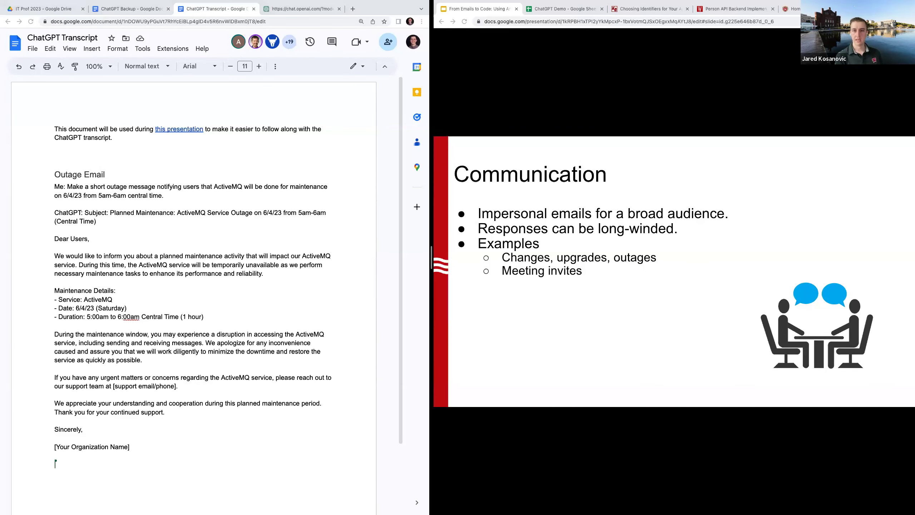
pyautogui.hotkey('ctrl', 'Left')
pyautogui.click(641, 175)
pyautogui.hotkey('ctrl', 'Right')
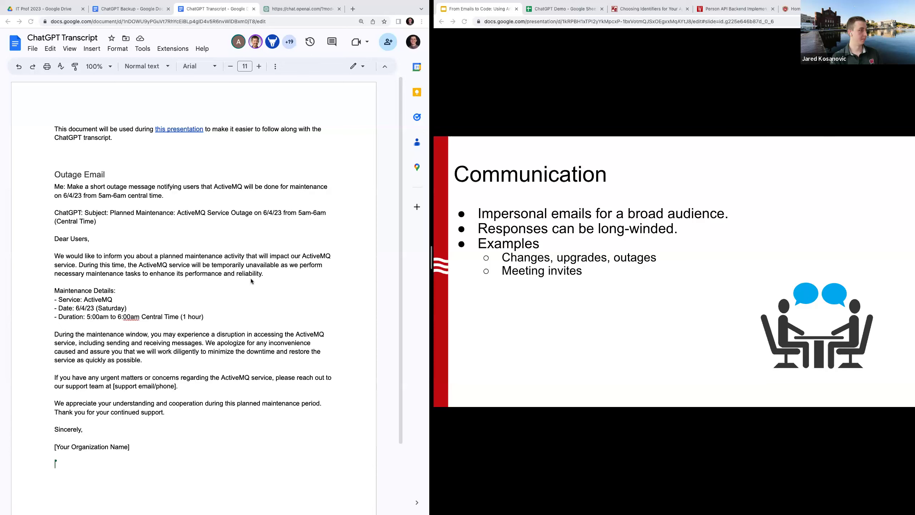
pyautogui.scroll(-1, 251, 280)
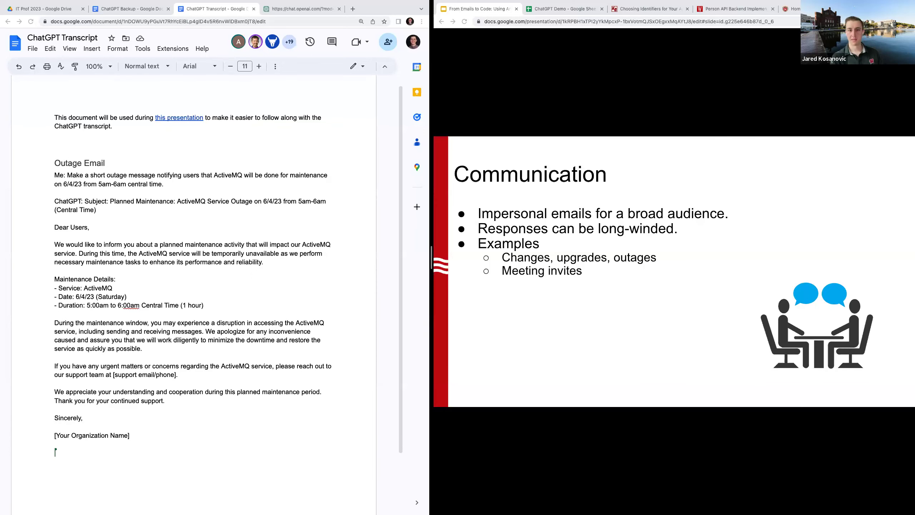
pyautogui.press('Right')
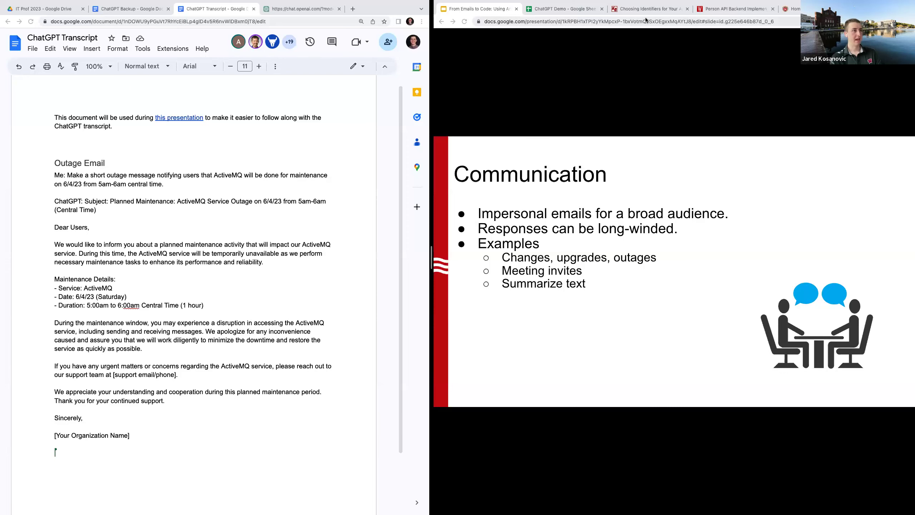
# Switch to the ChatGPT Backup document and scroll to the revised Sprint Review agenda
pyautogui.scroll(-1, 263, 281)
pyautogui.scroll(-3, 263, 280)
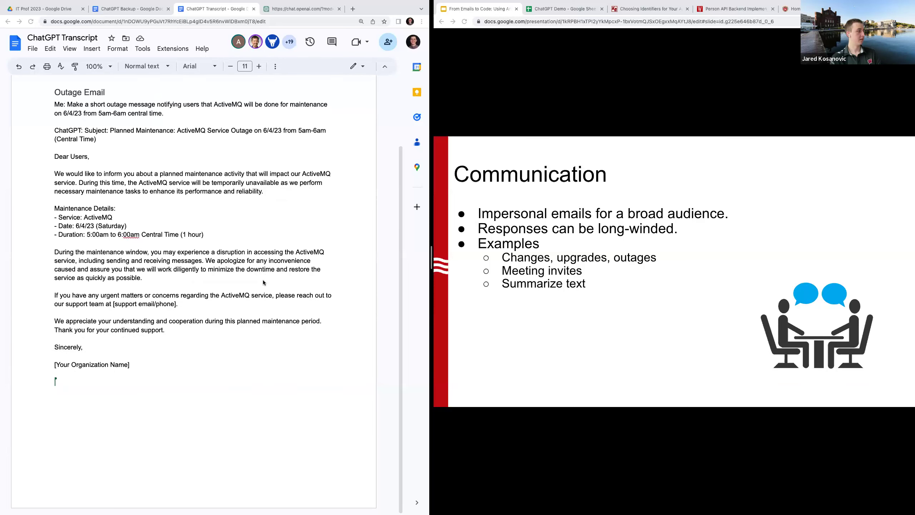
pyautogui.scroll(5, 235, 163)
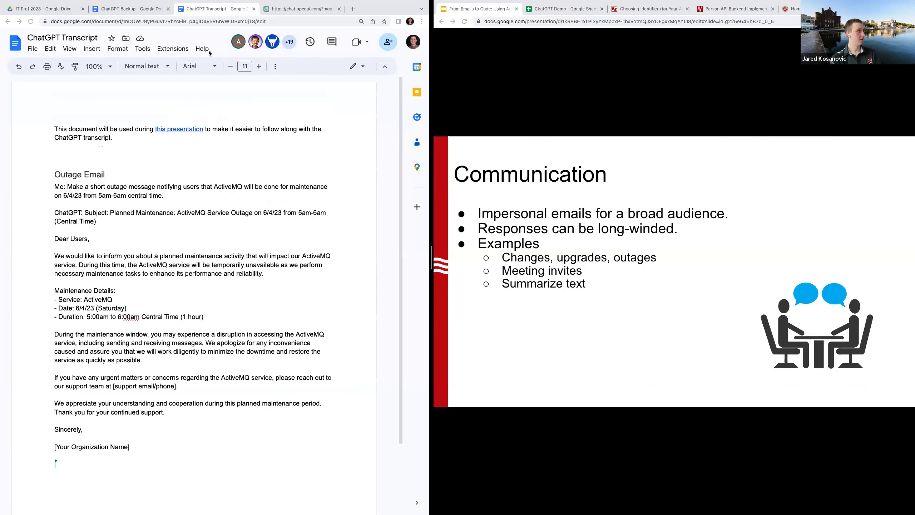
pyautogui.click(144, 9)
pyautogui.scroll(-5, 185, 314)
pyautogui.scroll(-15, 185, 313)
pyautogui.scroll(5, 185, 313)
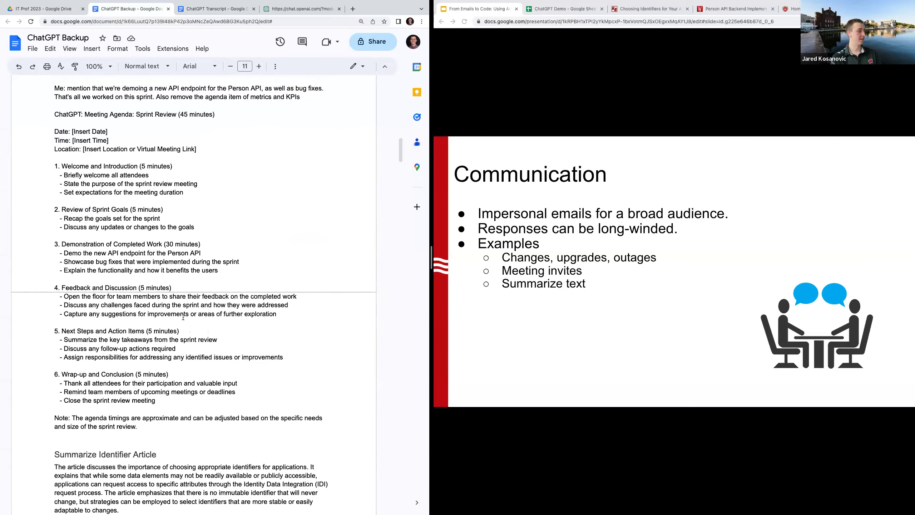
pyautogui.scroll(2, 185, 313)
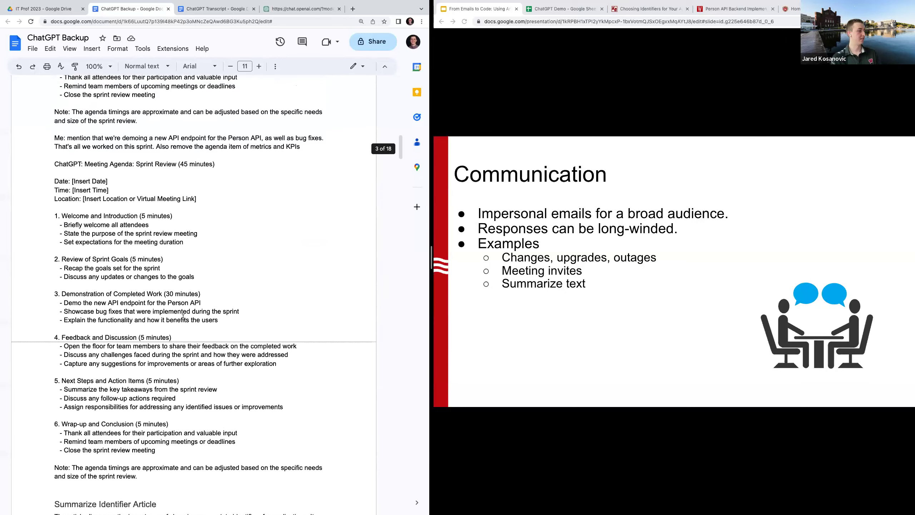
# Bring up the 'Choosing Identifiers for Your Application' KnowledgeBase article and scroll through it
pyautogui.click(628, 13)
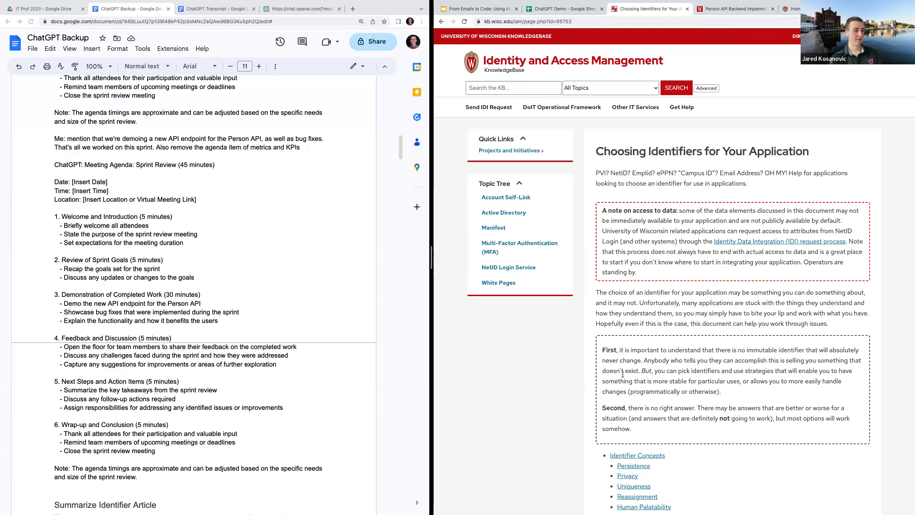
pyautogui.scroll(-3, 617, 356)
pyautogui.scroll(-8, 623, 374)
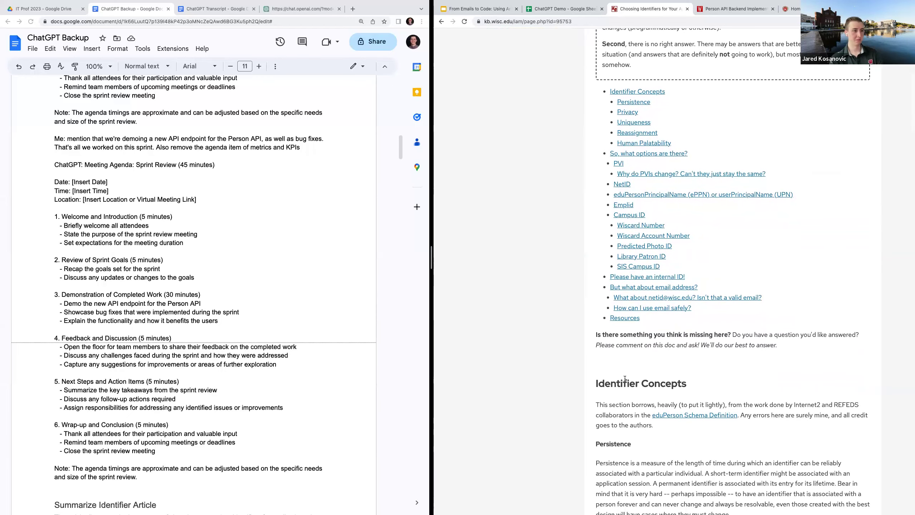
pyautogui.scroll(-5, 625, 379)
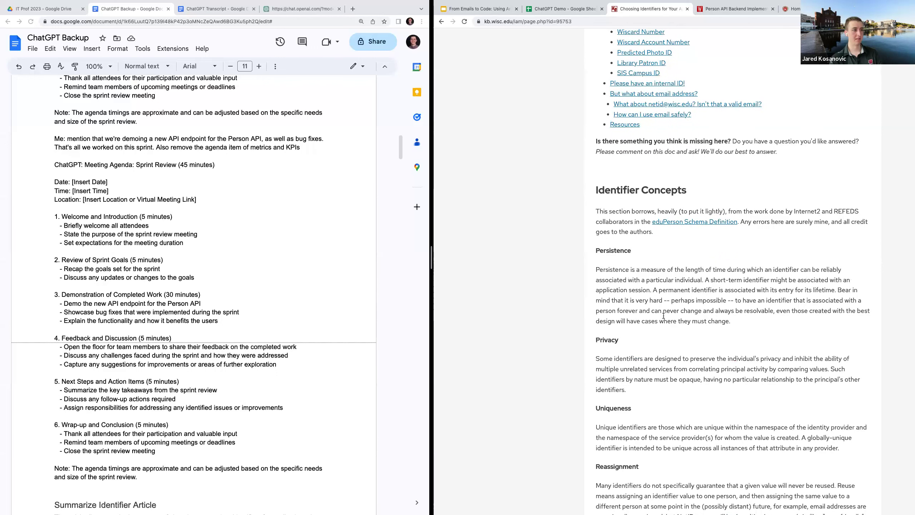
pyautogui.scroll(1, 665, 313)
pyautogui.scroll(5, 664, 313)
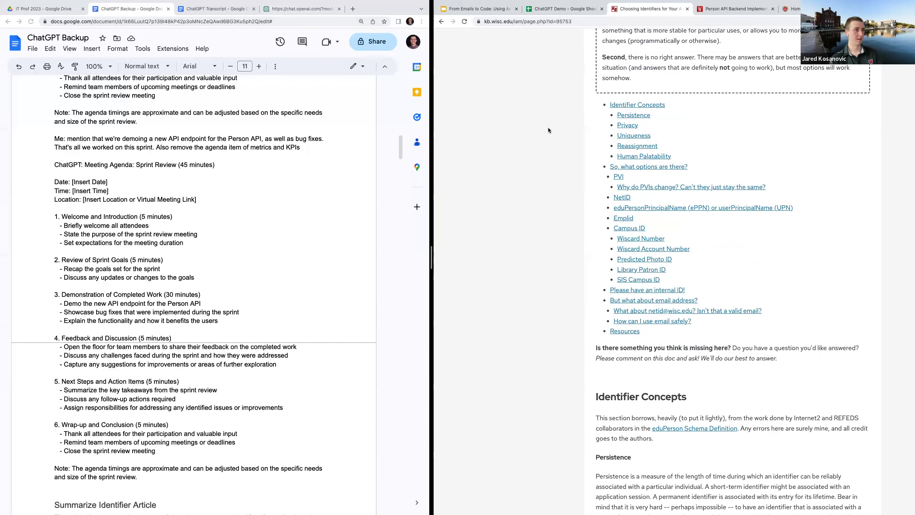
pyautogui.scroll(3, 552, 140)
pyautogui.scroll(5, 551, 152)
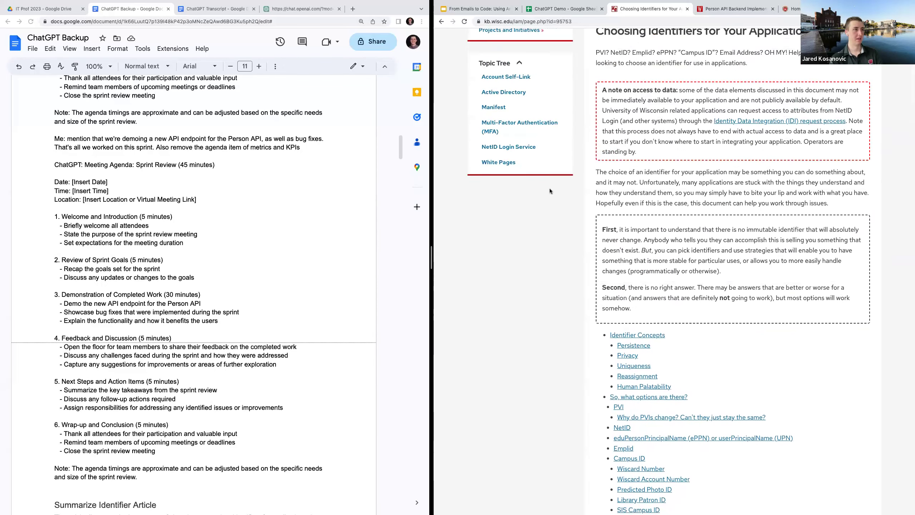
# Select the article text from its title to the end, then clear the selection
pyautogui.moveTo(598, 49); pyautogui.dragTo(606, 302)
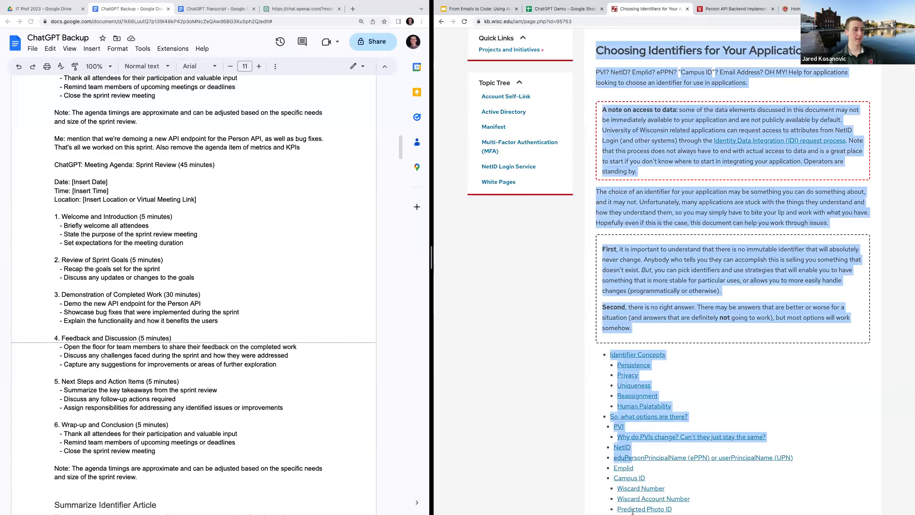
pyautogui.moveTo(633, 510); pyautogui.dragTo(644, 502)
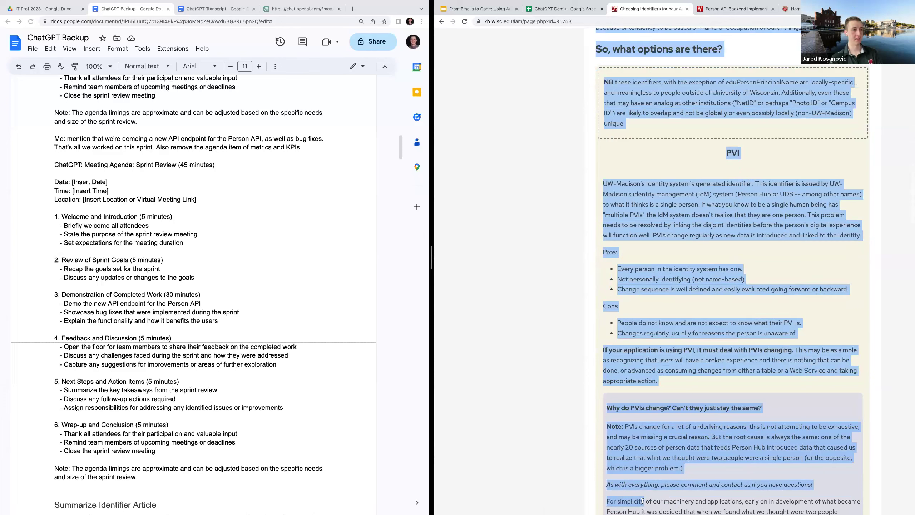
pyautogui.click(570, 334)
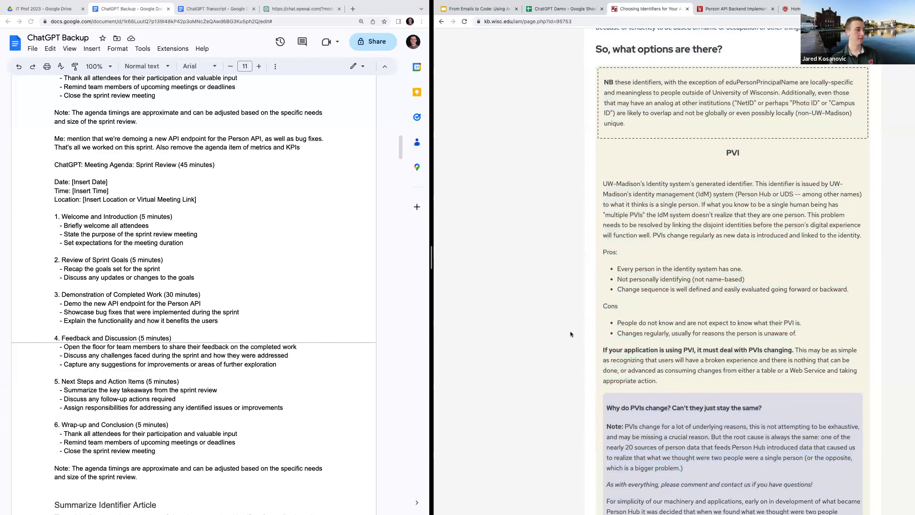
# Select the whole Summarize Identifier Article summary, then clear the selection
pyautogui.scroll(-3, 309, 270)
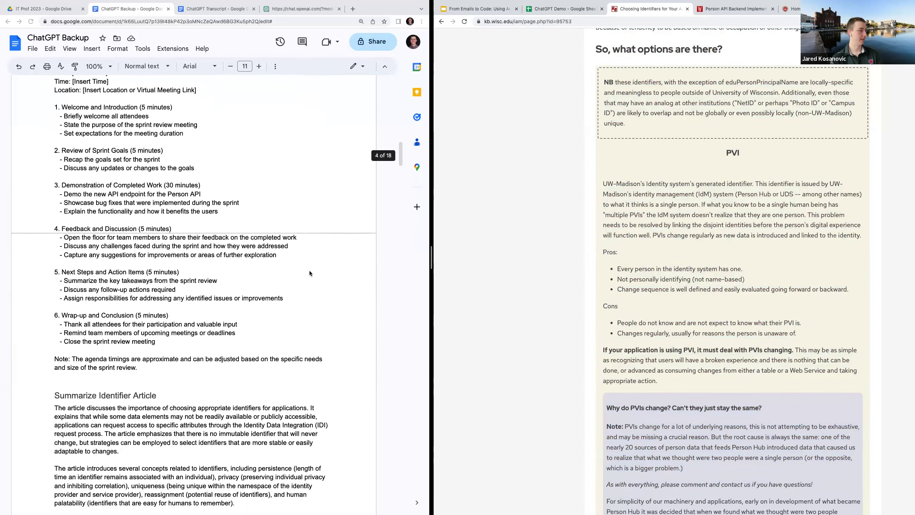
pyautogui.scroll(-4, 309, 271)
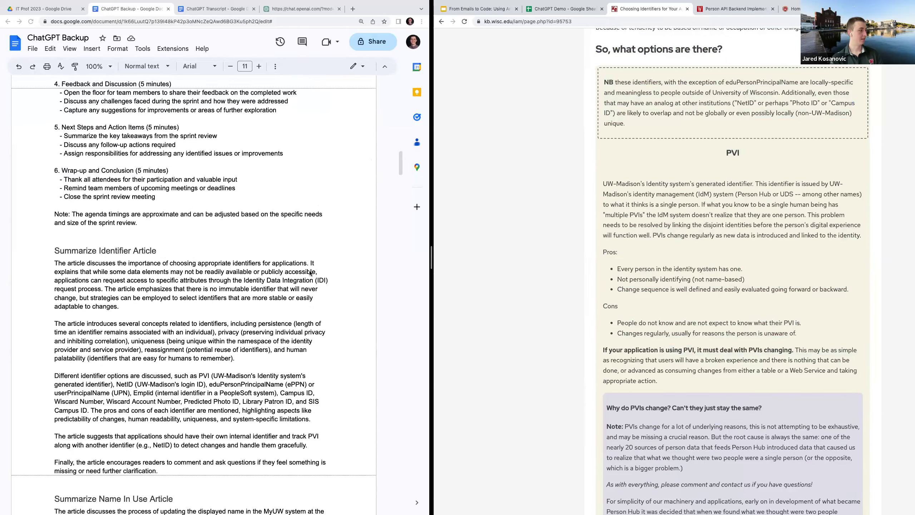
pyautogui.moveTo(159, 472); pyautogui.dragTo(50, 265)
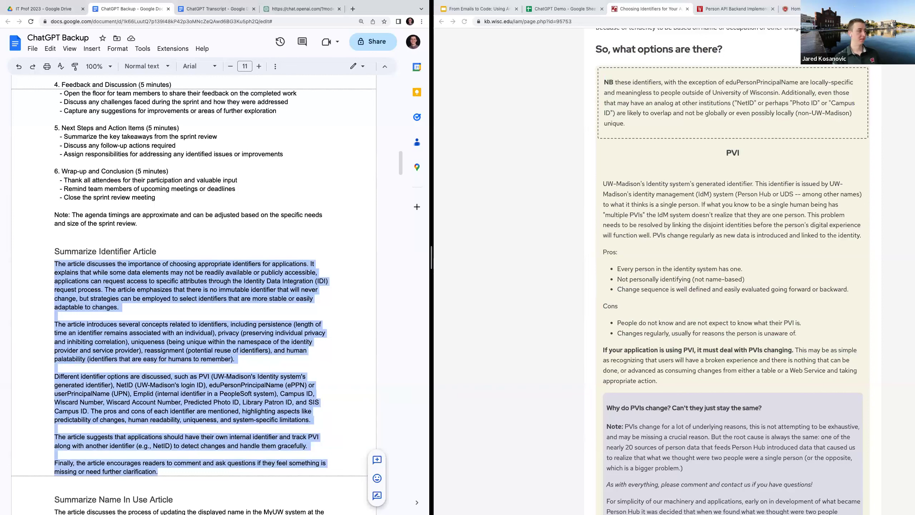
pyautogui.press('super+Tab')
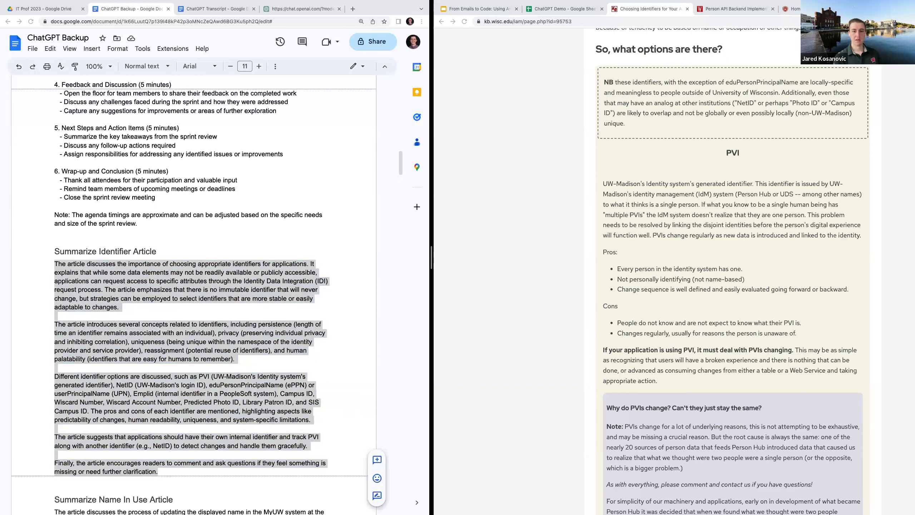
pyautogui.press('super+Tab')
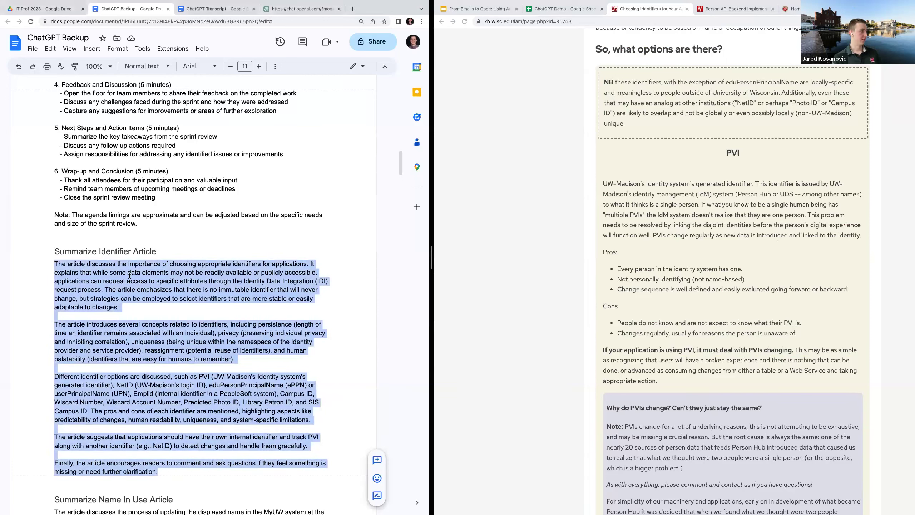
pyautogui.click(129, 274)
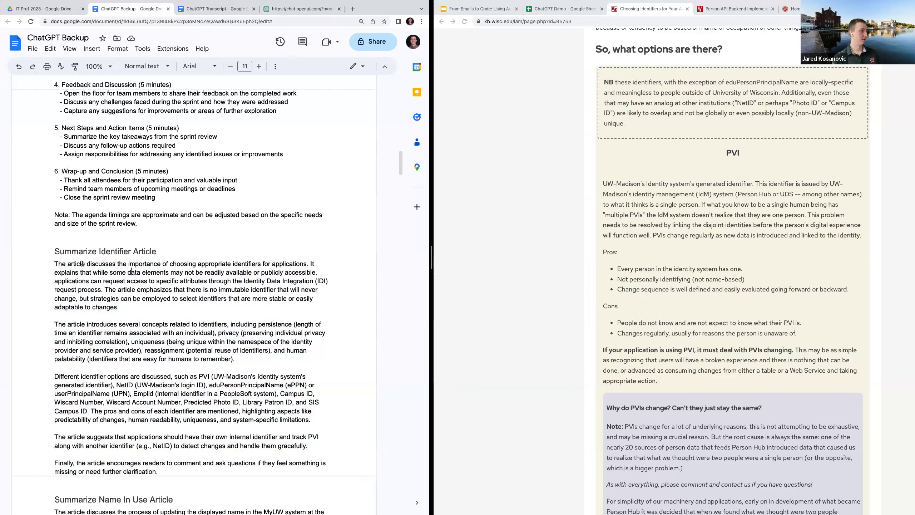
# Highlight the summary's opening sentence, the PVI and NetID descriptions, and the closing 'Finally…' paragraph
pyautogui.moveTo(82, 265); pyautogui.dragTo(311, 281)
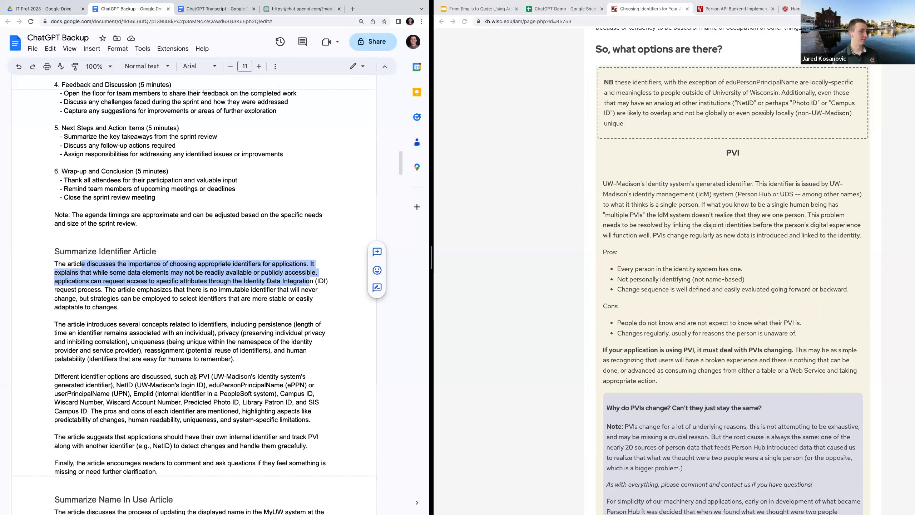
pyautogui.moveTo(197, 377); pyautogui.dragTo(219, 398)
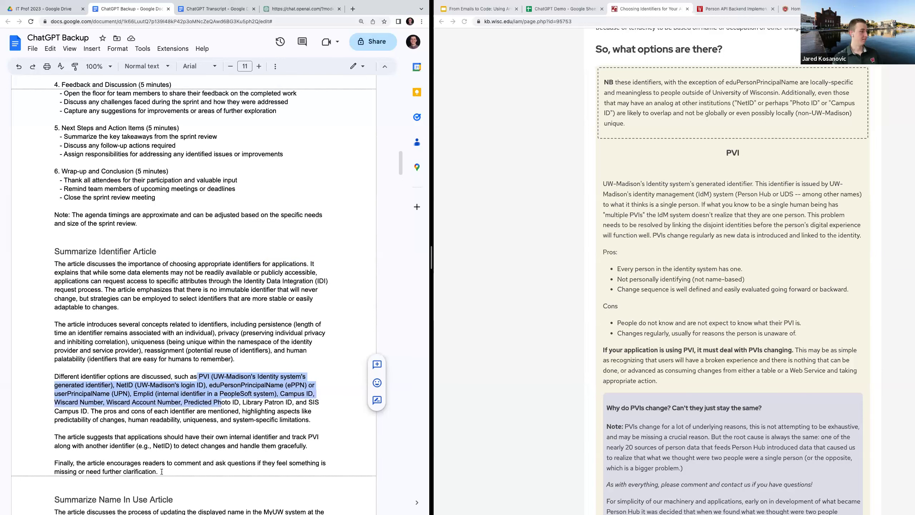
pyautogui.moveTo(159, 471); pyautogui.dragTo(53, 462)
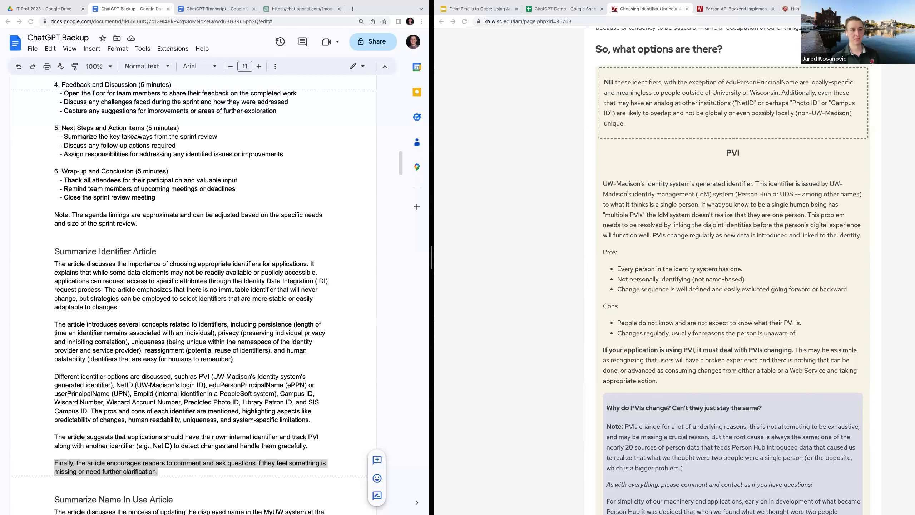
# Browse from the Developer Portal home through APIs and the Person API documentation to its Developer Guidelines
pyautogui.click(715, 10)
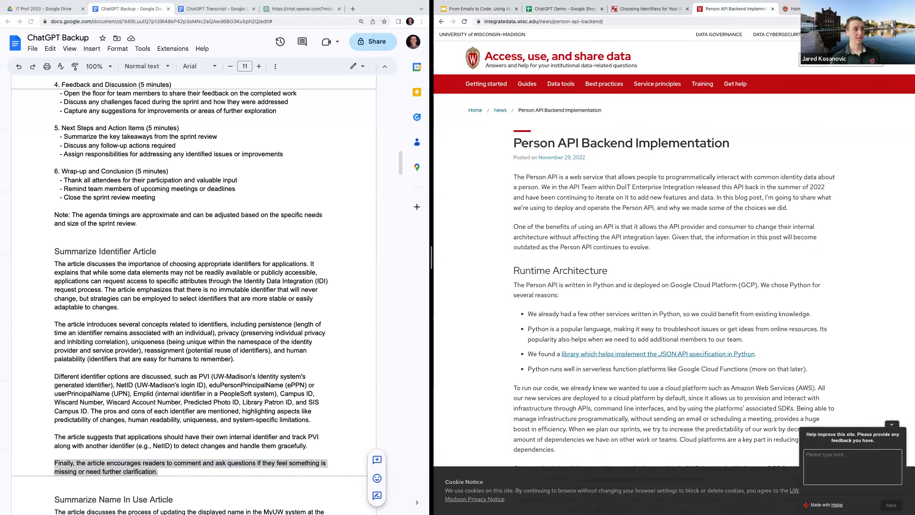
pyautogui.click(822, 9)
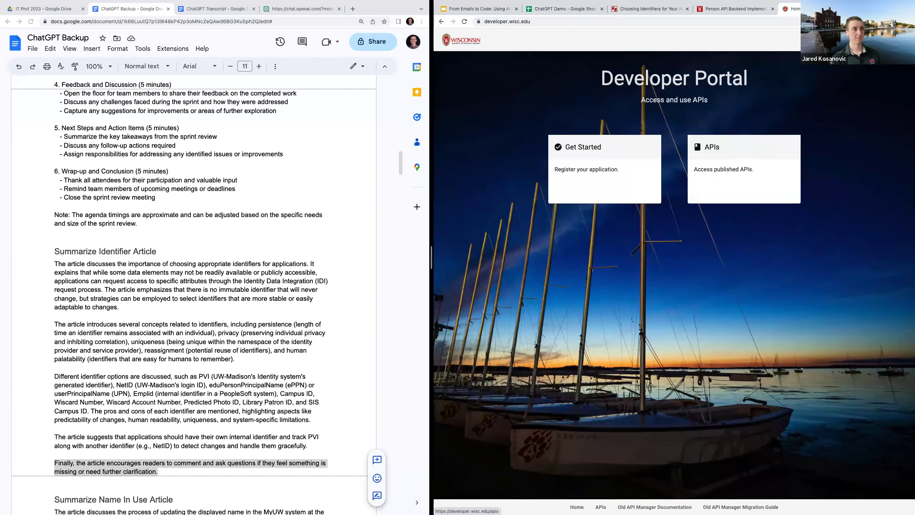
pyautogui.click(697, 188)
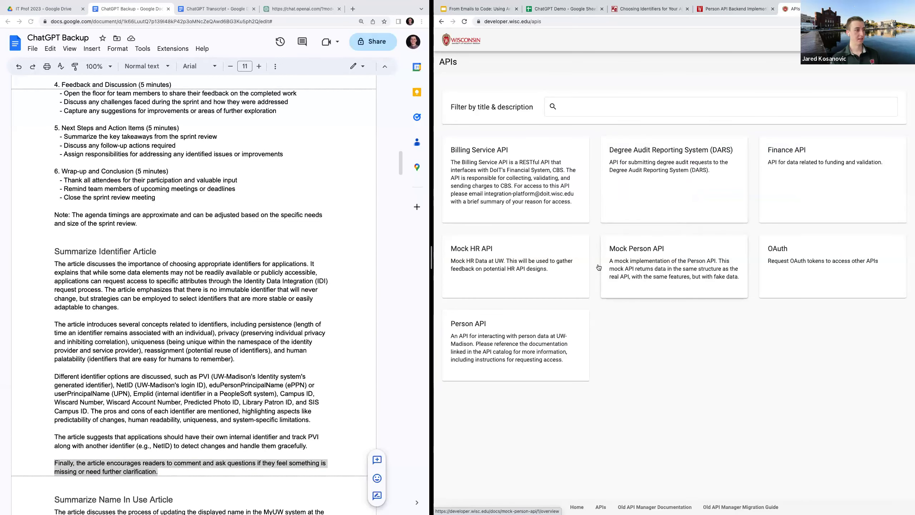
pyautogui.click(557, 330)
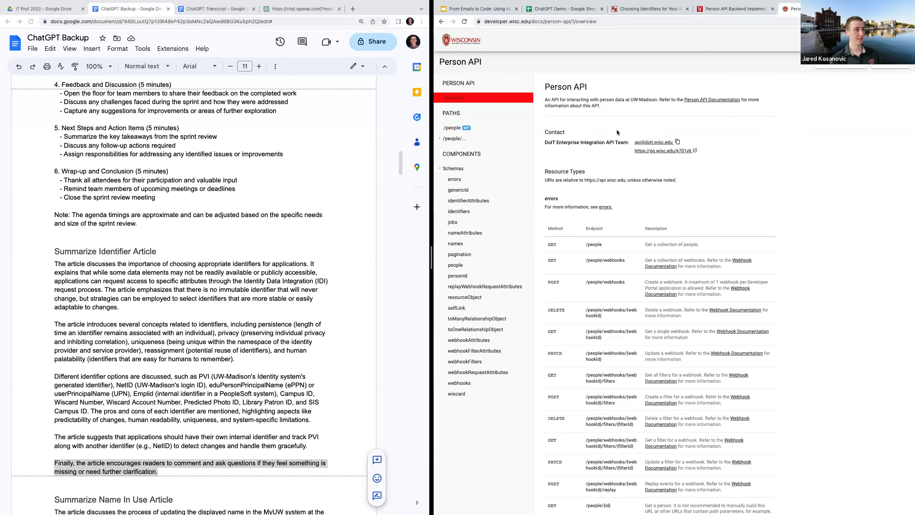
pyautogui.click(693, 100)
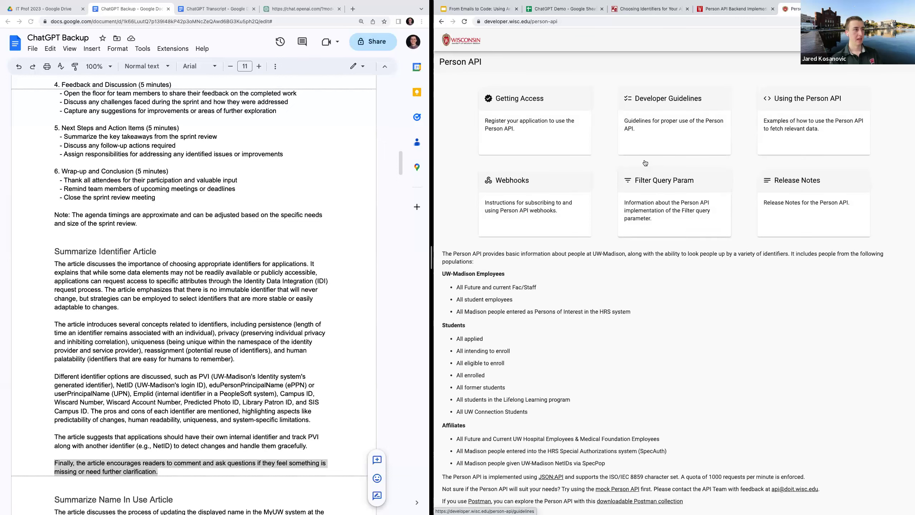
pyautogui.click(642, 144)
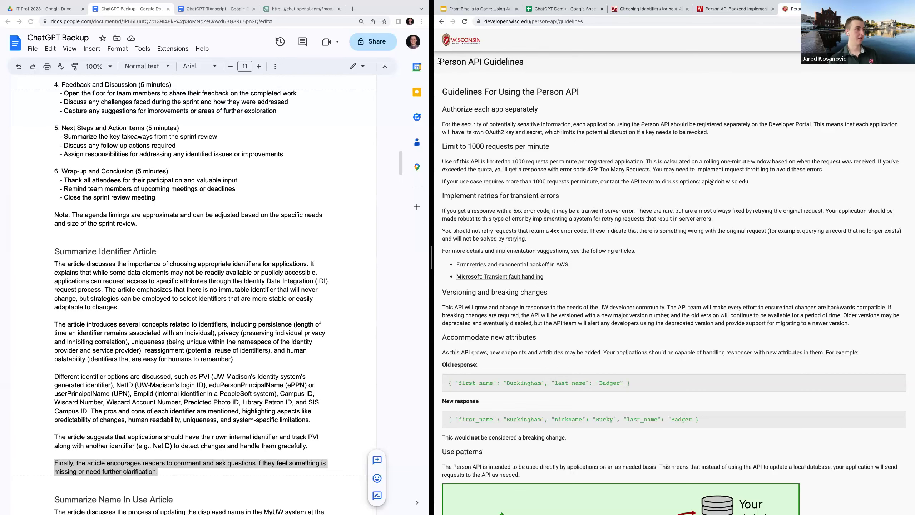
# Select text on the Person API Guidelines page and scroll down through it
pyautogui.moveTo(439, 61); pyautogui.dragTo(525, 231)
pyautogui.scroll(-5, 525, 231)
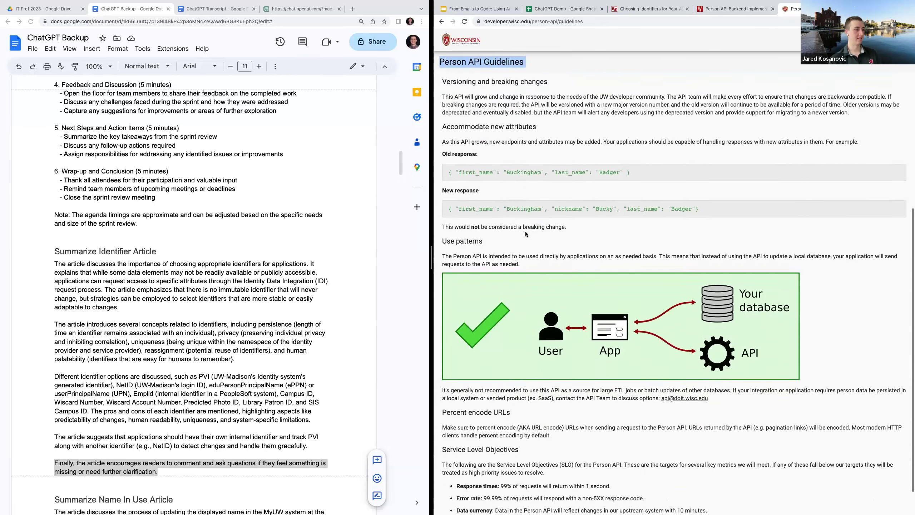
pyautogui.scroll(-1, 525, 231)
pyautogui.scroll(6, 525, 237)
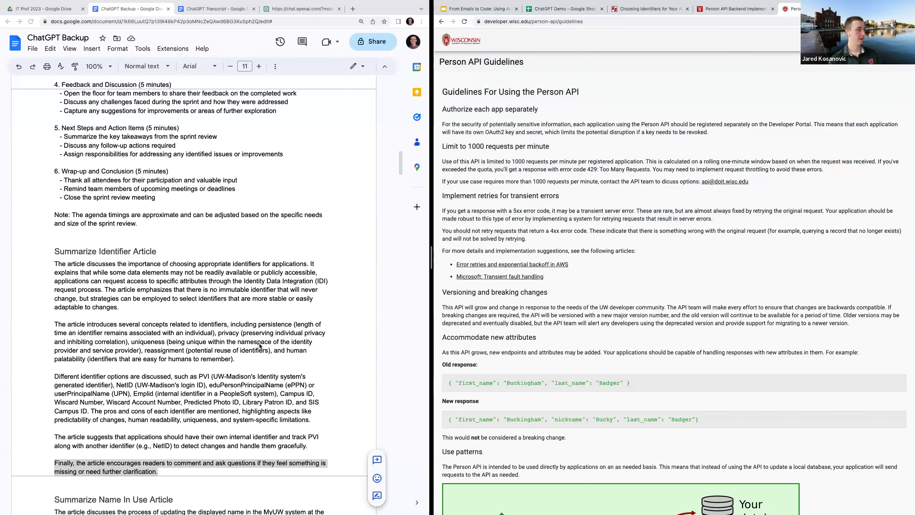
pyautogui.scroll(-4, 273, 345)
pyautogui.scroll(-15, 259, 345)
pyautogui.scroll(-8, 262, 336)
pyautogui.scroll(-3, 261, 336)
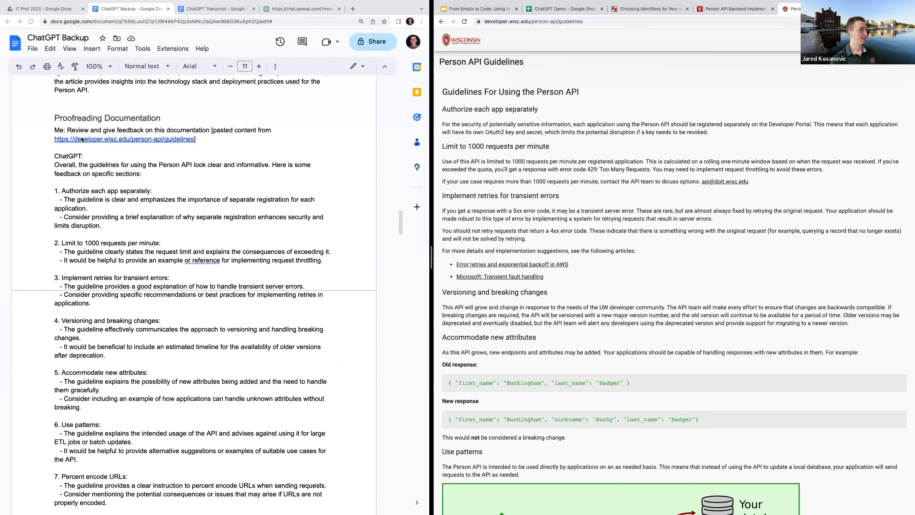
pyautogui.moveTo(53, 131); pyautogui.dragTo(208, 508)
pyautogui.scroll(-2, 206, 469)
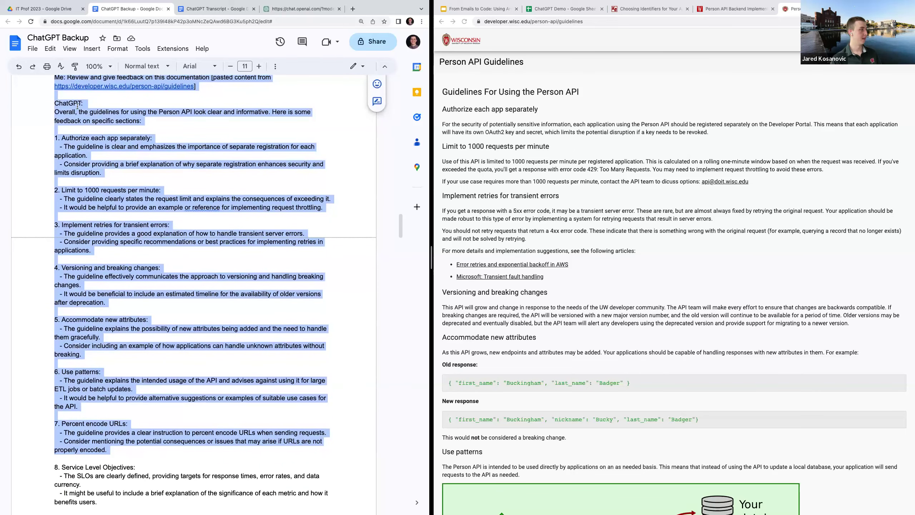
pyautogui.moveTo(53, 111); pyautogui.dragTo(161, 500)
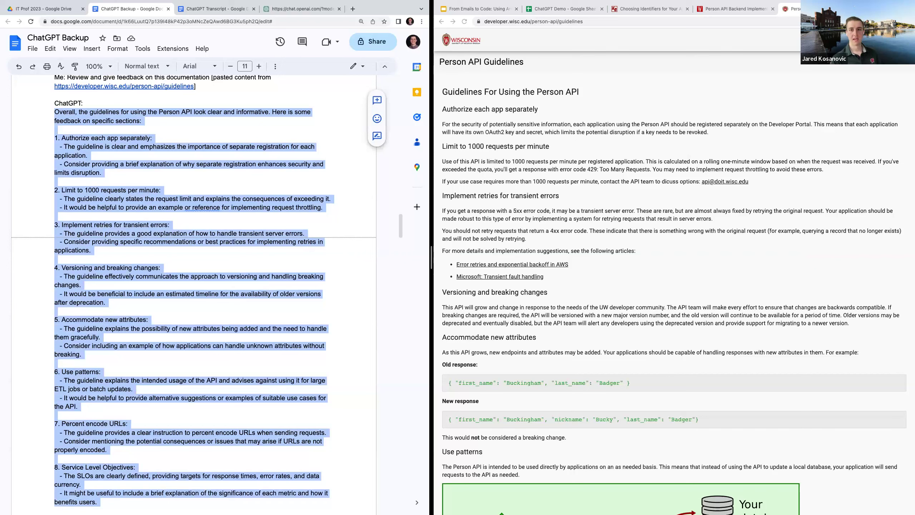
pyautogui.press('super+Tab')
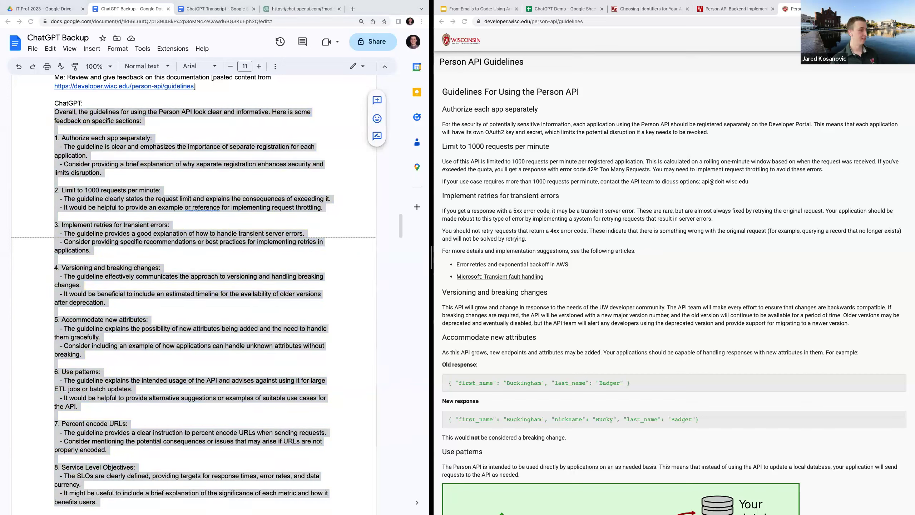
pyautogui.press('super+Tab')
pyautogui.click(194, 301)
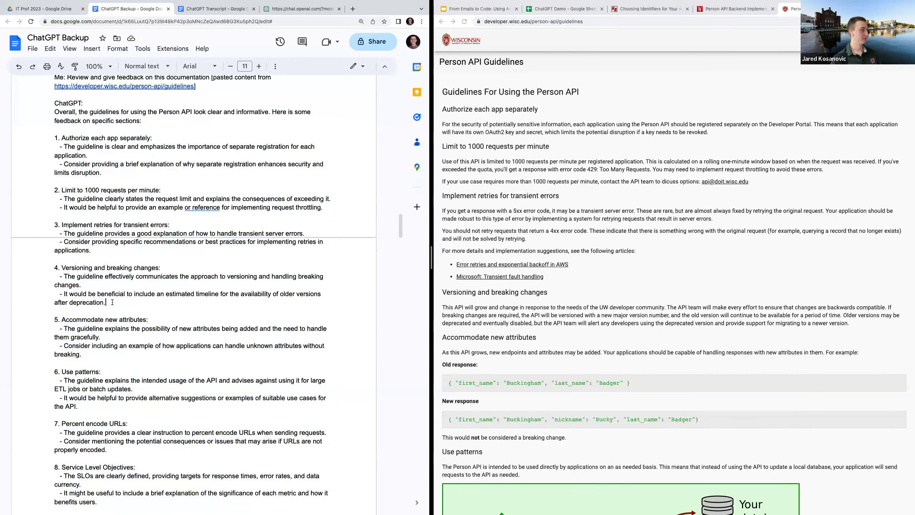
pyautogui.moveTo(113, 302); pyautogui.dragTo(61, 296)
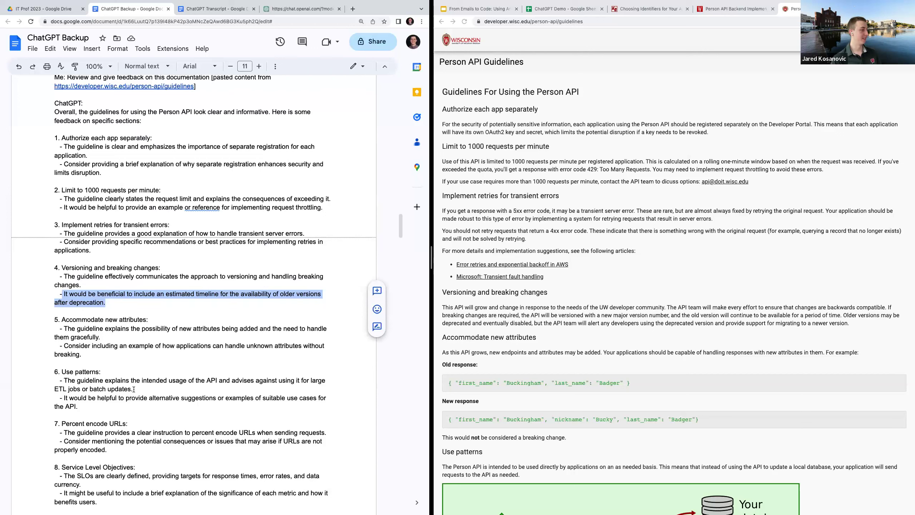
pyautogui.click(107, 406)
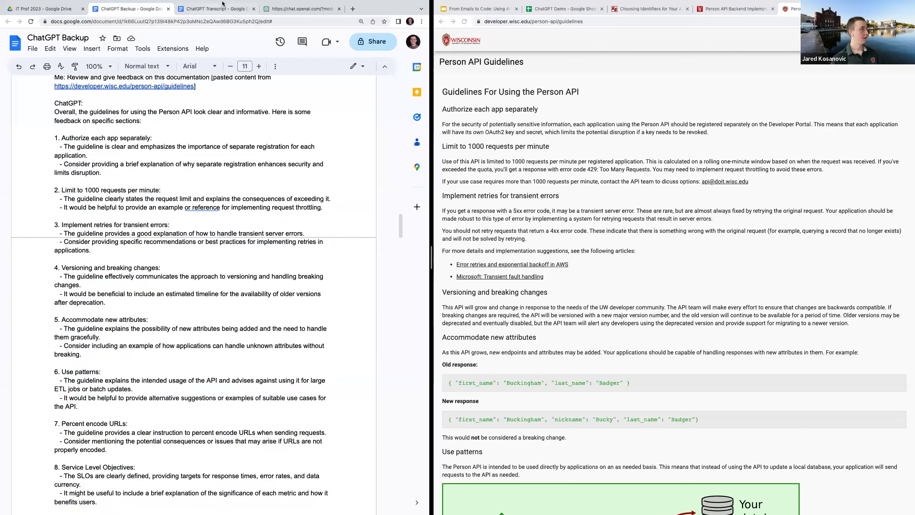
# Go back to the From Emails to Code presentation and advance to the Spreadsheets slide
pyautogui.click(490, 9)
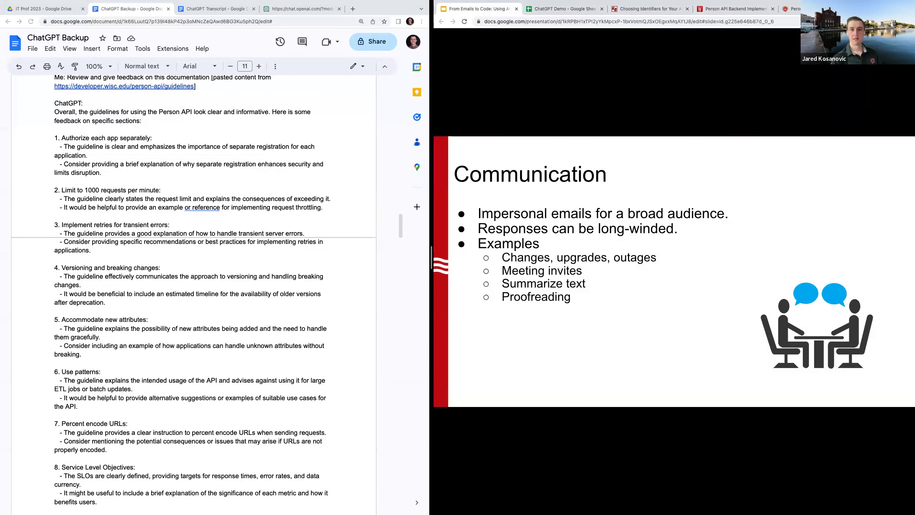
pyautogui.press('Right')
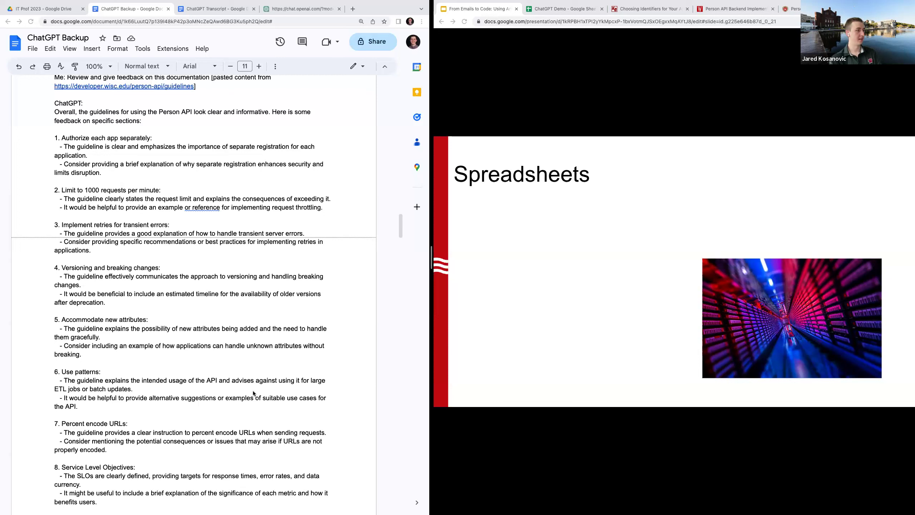
# Show the ChatGPT Demo spreadsheet's EPPN->NetID sheet, pointing out EPPN cell A2 and empty NetID cell B2
pyautogui.click(574, 11)
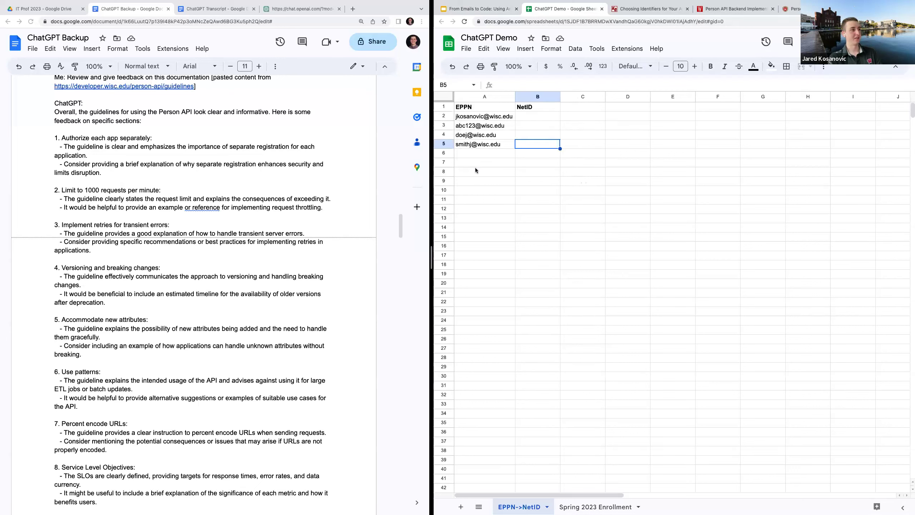
pyautogui.click(471, 118)
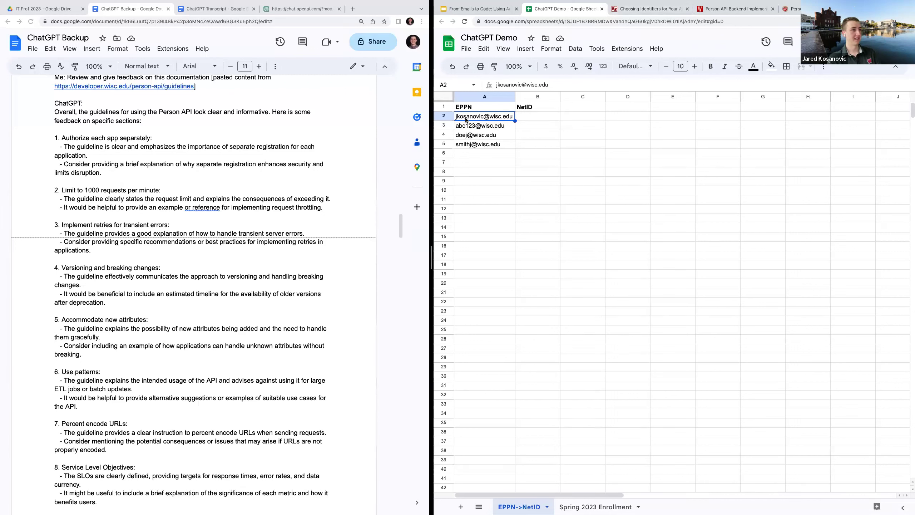
pyautogui.moveTo(466, 120)
pyautogui.click(526, 116)
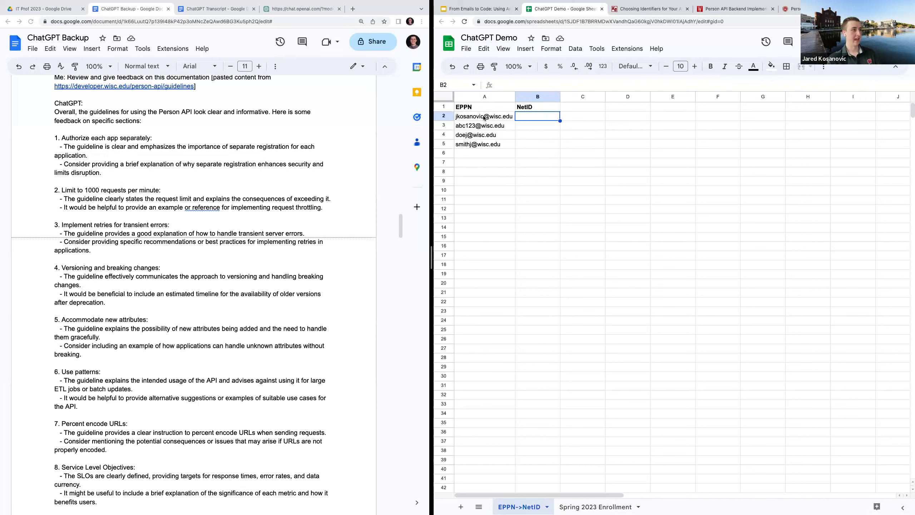
pyautogui.moveTo(484, 118)
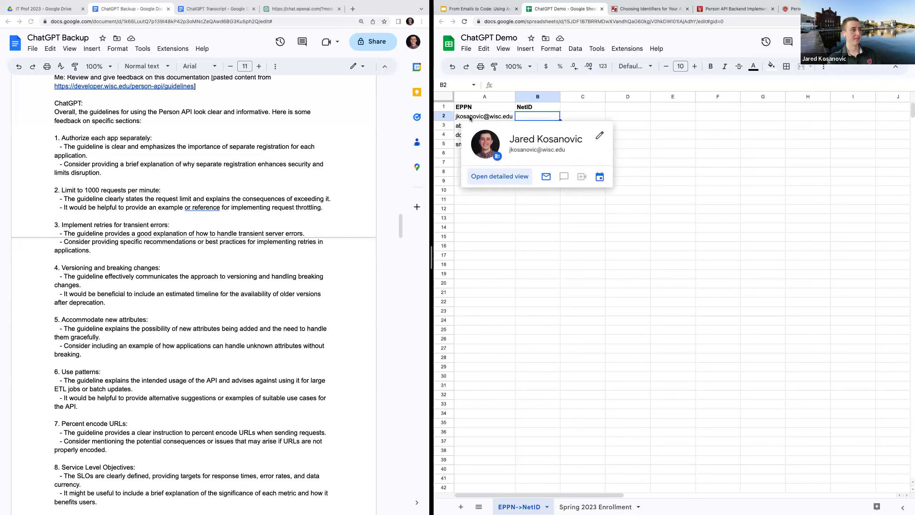
pyautogui.click(470, 118)
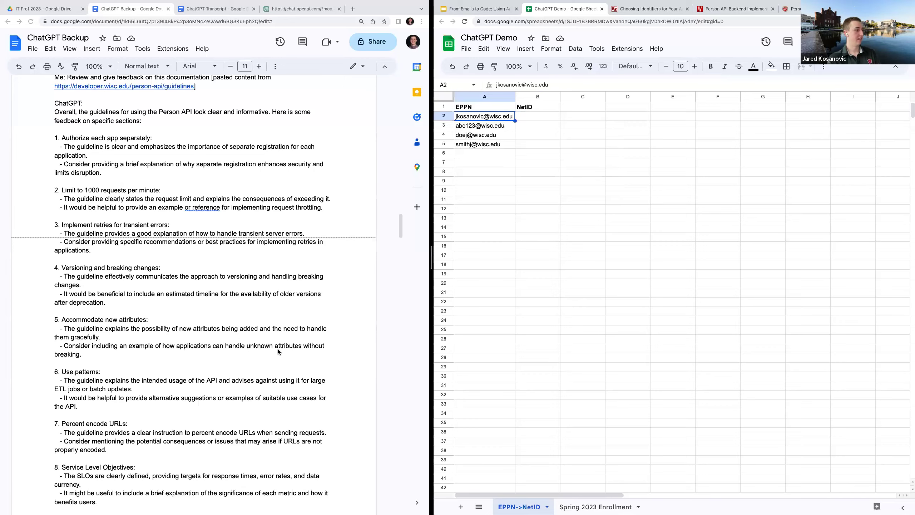
pyautogui.scroll(-7, 277, 349)
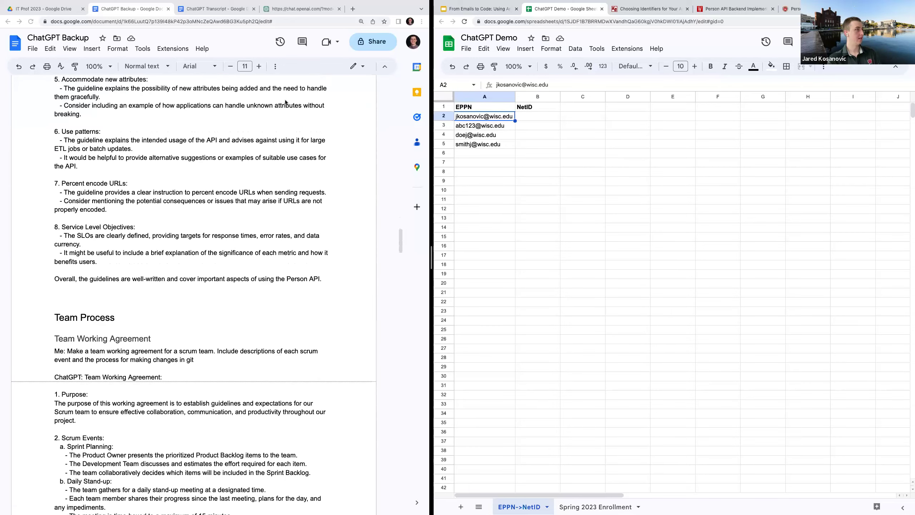
pyautogui.click(296, 9)
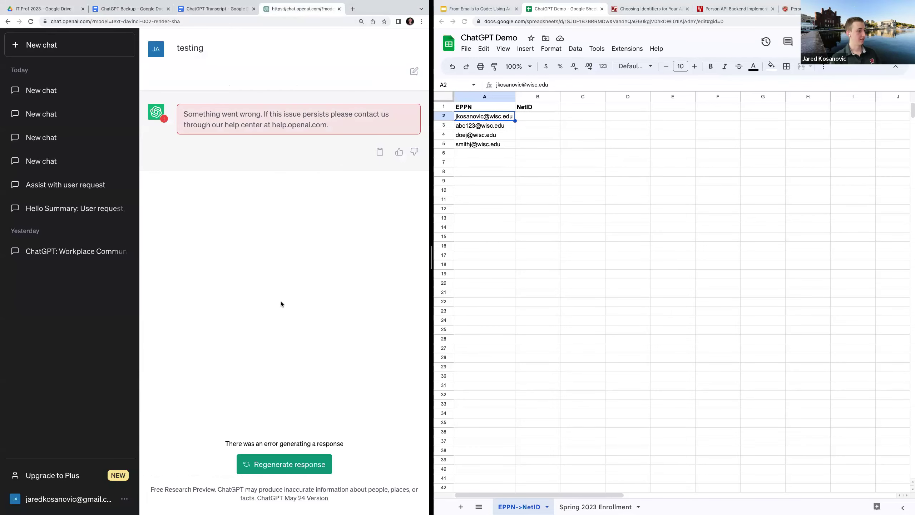
# Reload ChatGPT and send 'hello' to a fresh chat, getting 'Hello! How can I assist you today?'
pyautogui.press('super+r')
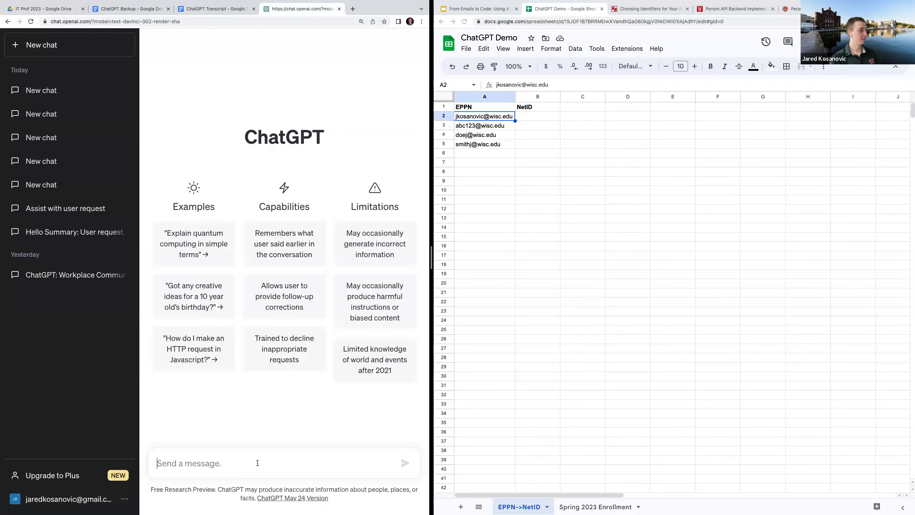
pyautogui.write('hello')
pyautogui.press('Return')
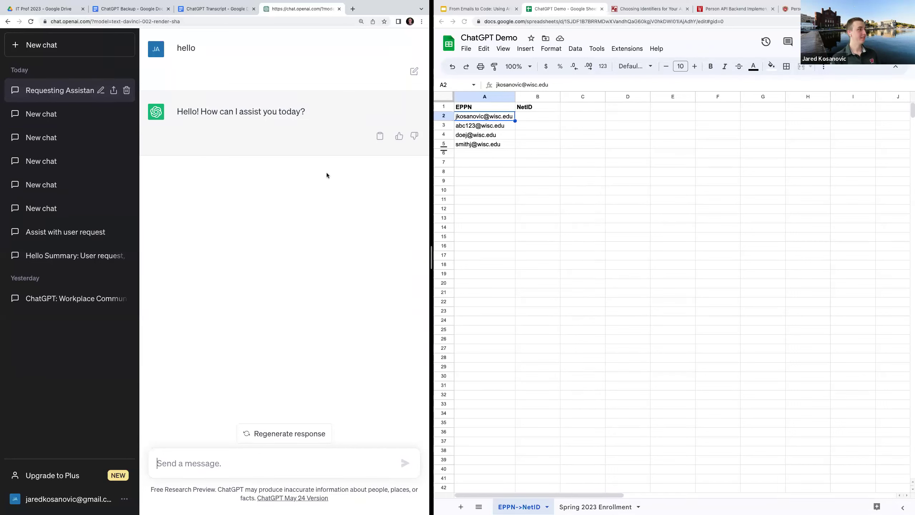
pyautogui.click(469, 10)
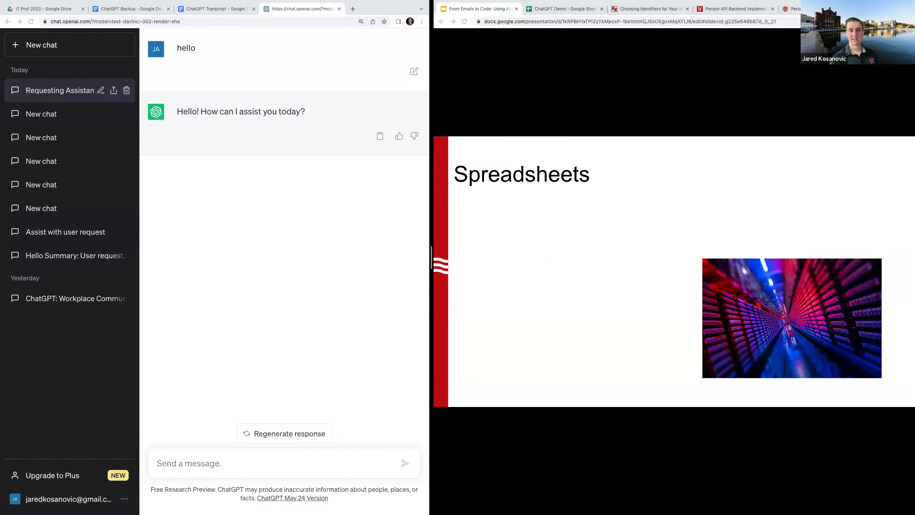
# Reveal the 'String manipulation.' bullet on the Spreadsheets slide and bring back the ChatGPT Demo spreadsheet
pyautogui.press('Right')
pyautogui.press('Right')
pyautogui.press('Left')
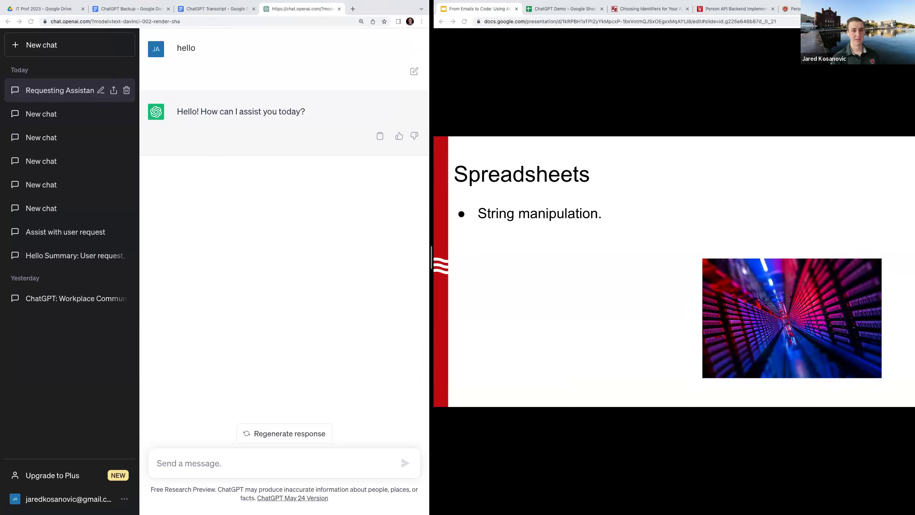
pyautogui.click(251, 463)
pyautogui.click(562, 9)
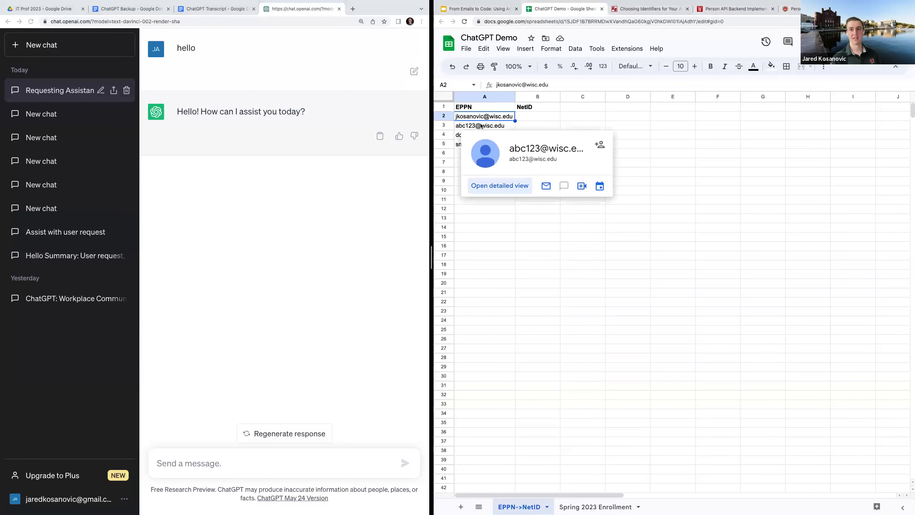
# Ask ChatGPT for a Google Sheets formula to get everything left of the '@' symbol in cell A2
pyautogui.click(207, 471)
pyautogui.write('In google sheets,')
pyautogui.write(' make a fcoun')
pyautogui.press('BackSpace')
pyautogui.press('BackSpace')
pyautogui.press('BackSpace')
pyautogui.press('BackSpace')
pyautogui.write('ormula to get everything to the ')
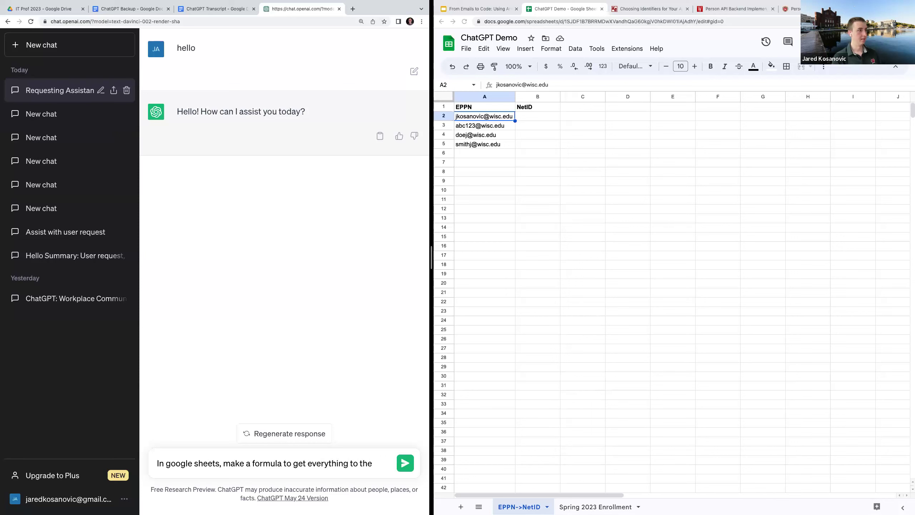
pyautogui.write('left of the "@')
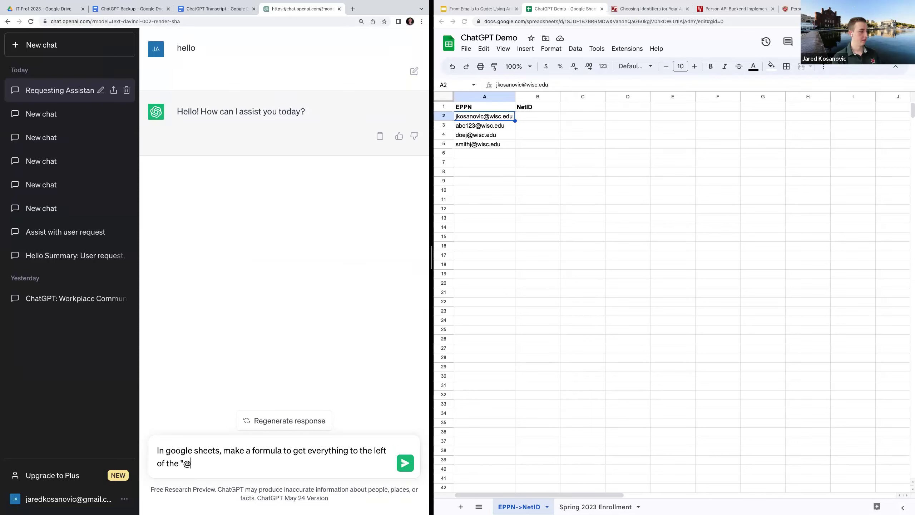
pyautogui.write('" symbol in A2')
pyautogui.press('BackSpace')
pyautogui.press('BackSpace')
pyautogui.write('cell A2')
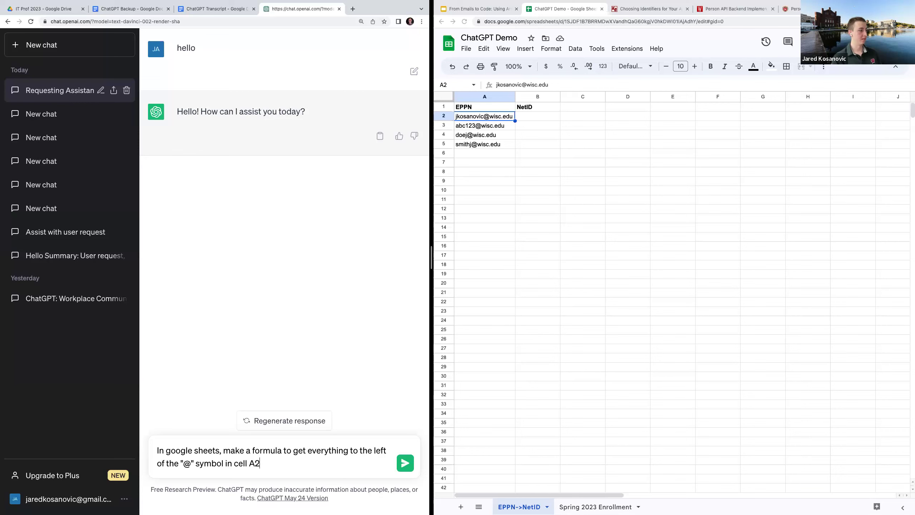
pyautogui.press('Return')
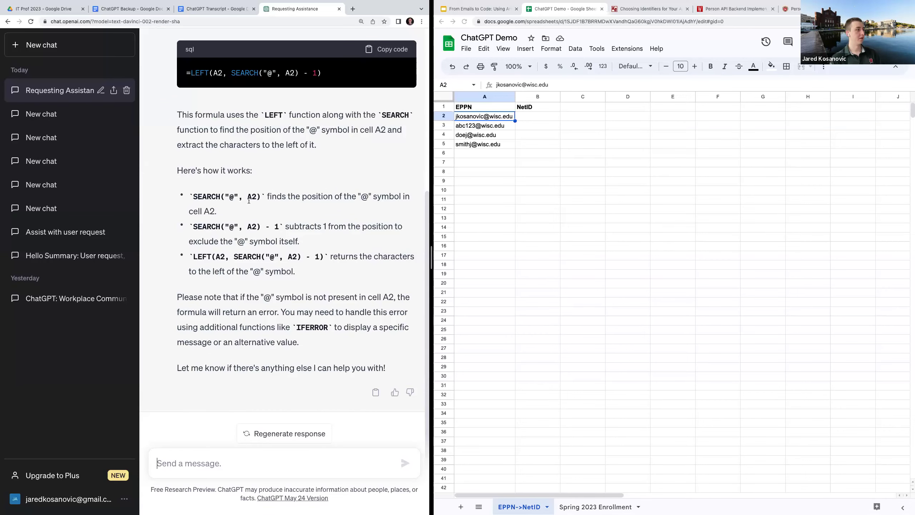
# Highlight part of the suggested =LEFT(A2, SEARCH("@", A2) - 1) formula and copy its code block
pyautogui.scroll(1, 231, 204)
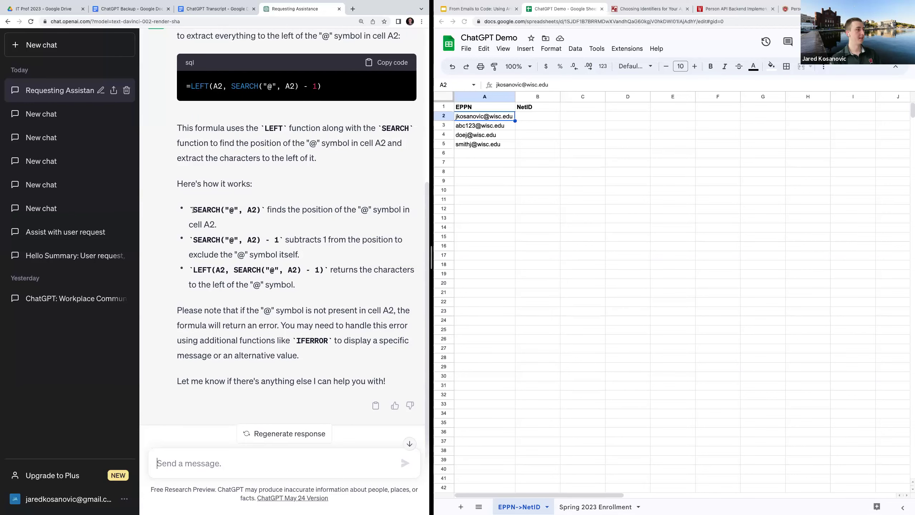
pyautogui.moveTo(322, 86); pyautogui.dragTo(187, 87)
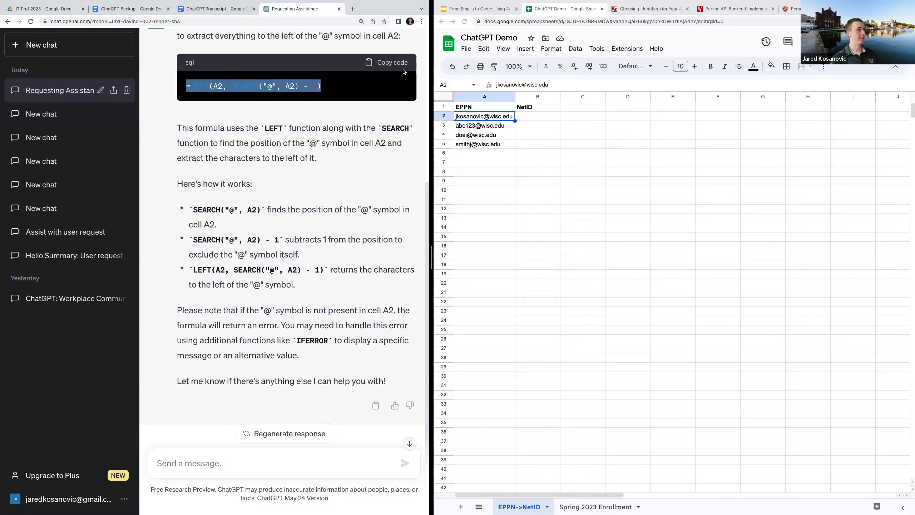
pyautogui.click(400, 64)
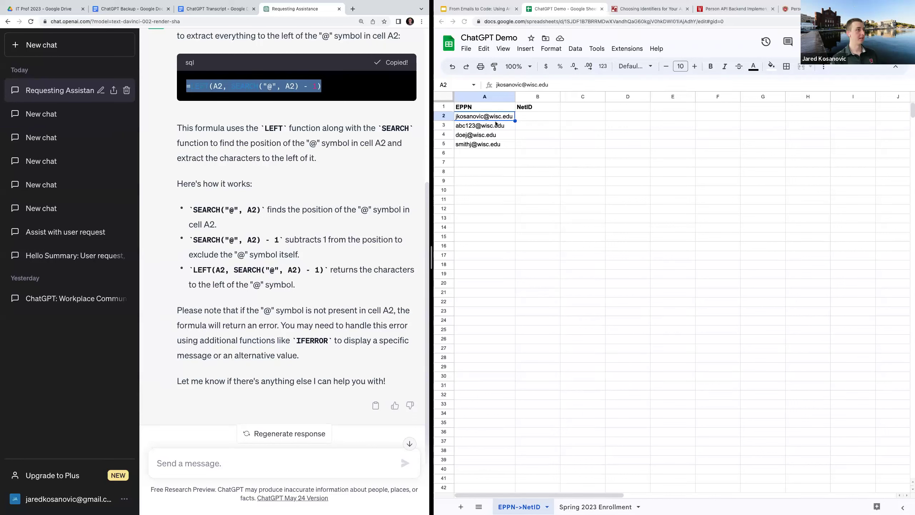
# Paste the LEFT/SEARCH formula into B2 and fill it down through B5 to extract each NetID
pyautogui.click(525, 117)
pyautogui.hotkey('ctrl', 'v')
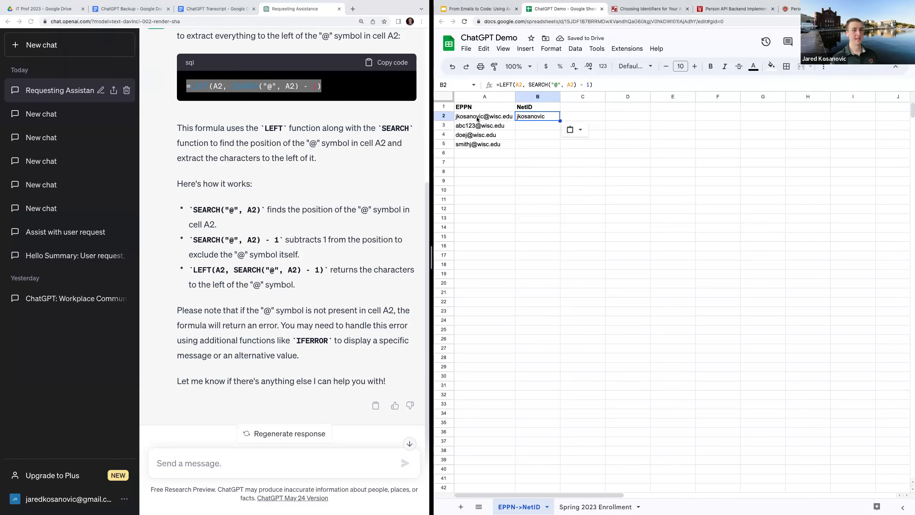
pyautogui.click(565, 115)
pyautogui.click(551, 117)
pyautogui.moveTo(560, 121); pyautogui.dragTo(559, 149)
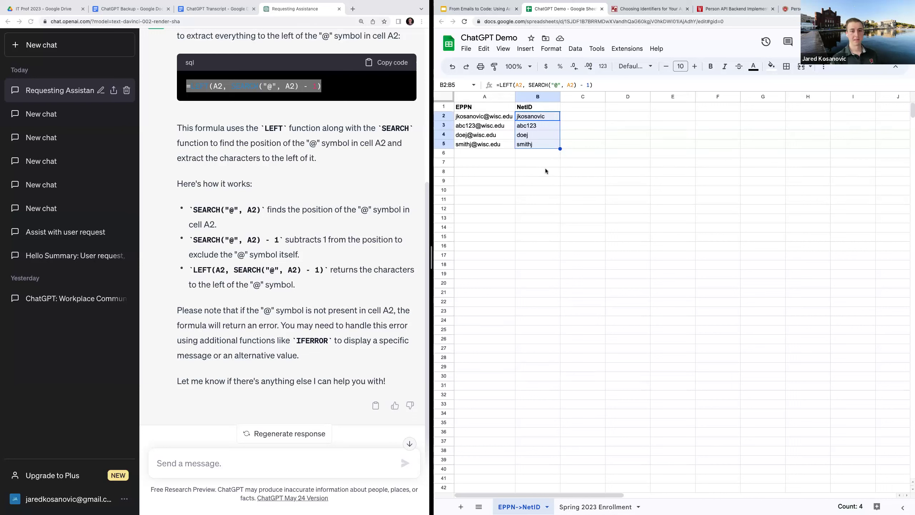
pyautogui.click(546, 171)
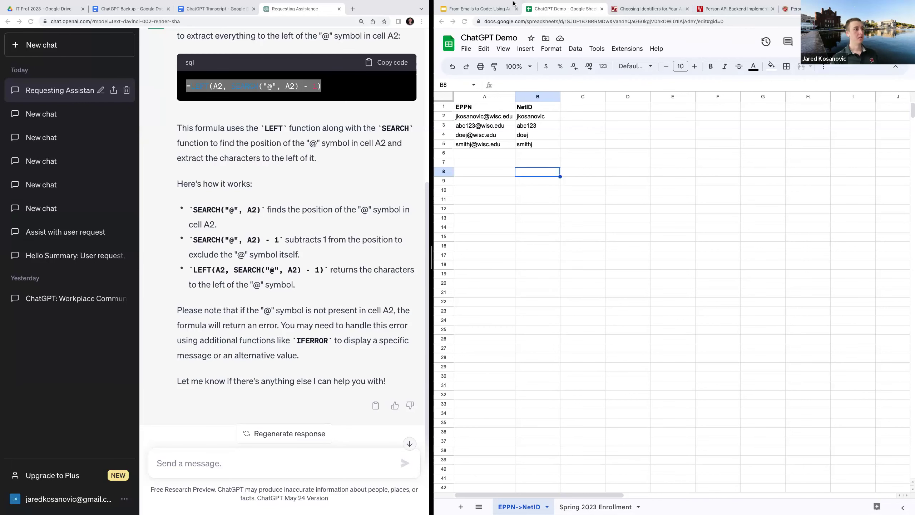
# Navigate the UW Developer Portal API catalog to the Person API's GET /people documentation
pyautogui.click(718, 10)
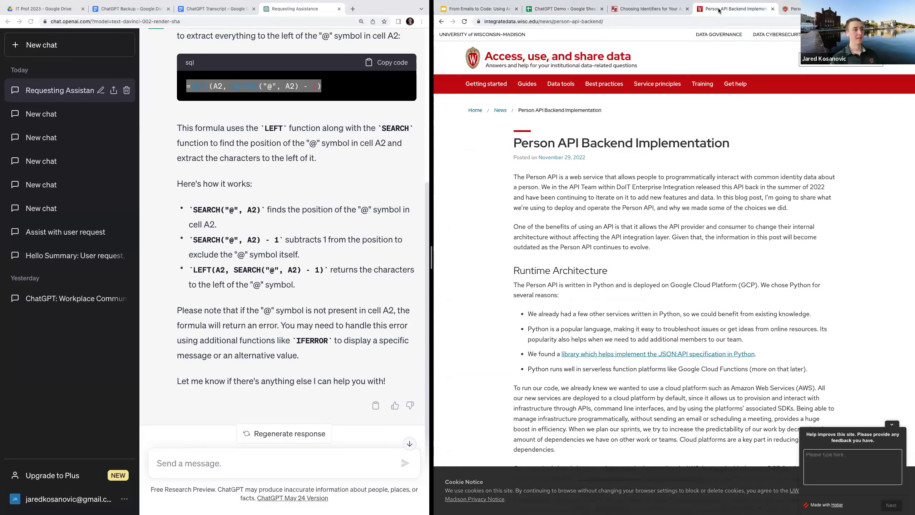
pyautogui.click(795, 10)
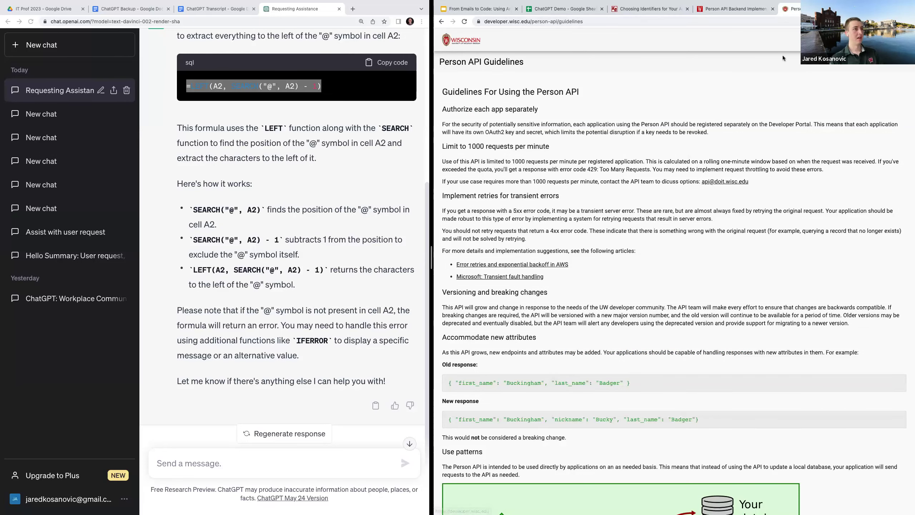
pyautogui.click(829, 40)
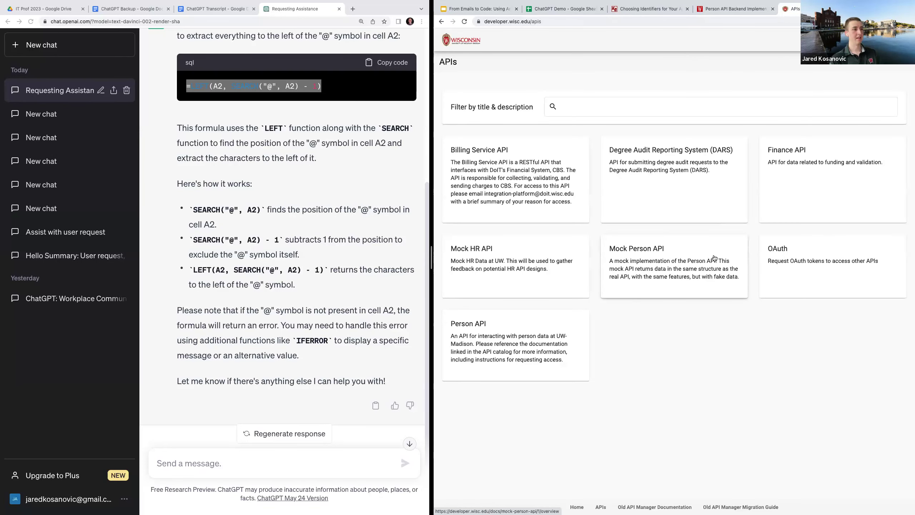
pyautogui.click(535, 323)
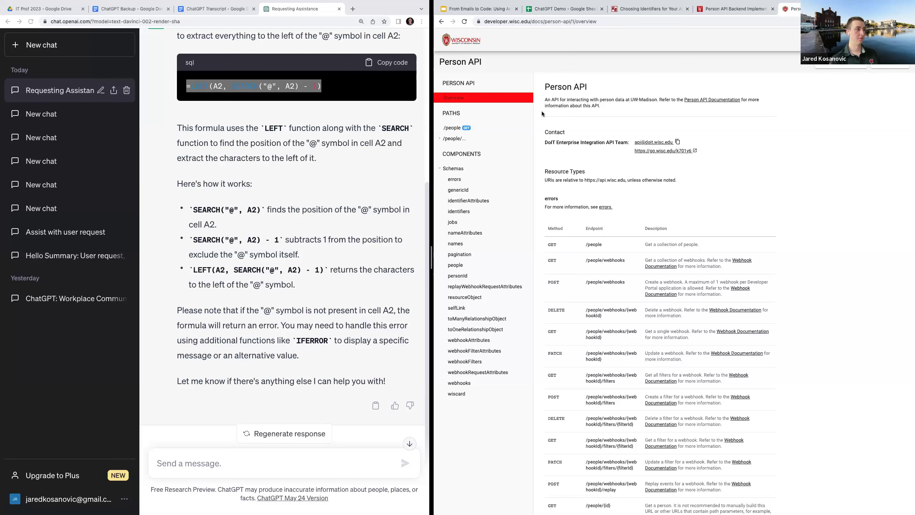
pyautogui.click(466, 129)
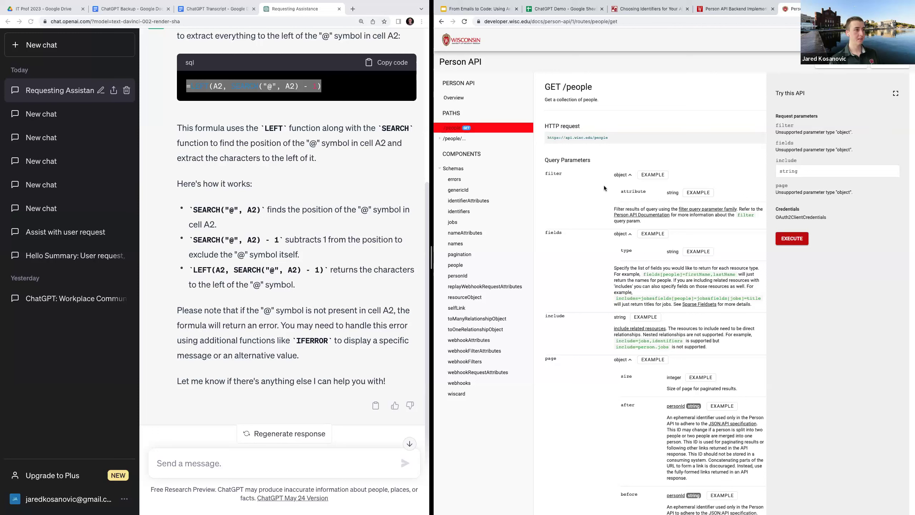
pyautogui.moveTo(590, 142); pyautogui.dragTo(542, 139)
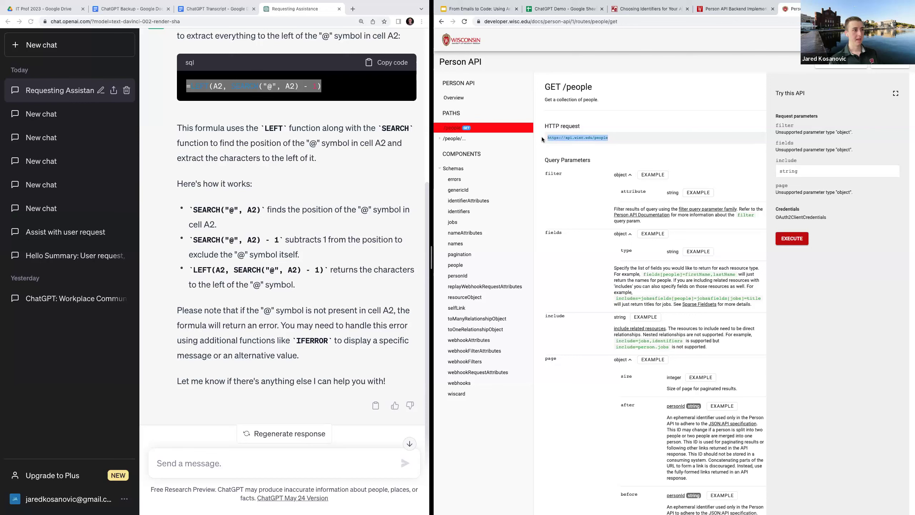
pyautogui.scroll(-1, 612, 299)
pyautogui.scroll(-10, 612, 298)
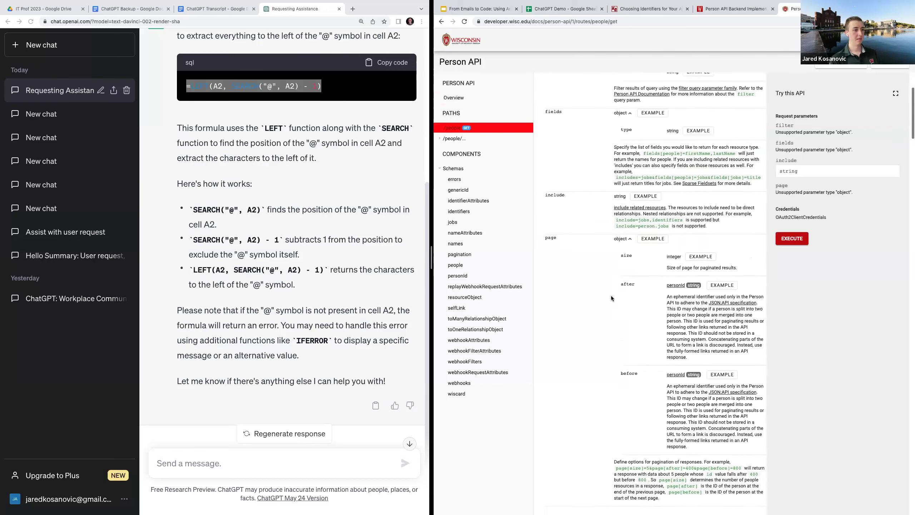
pyautogui.scroll(-1, 611, 298)
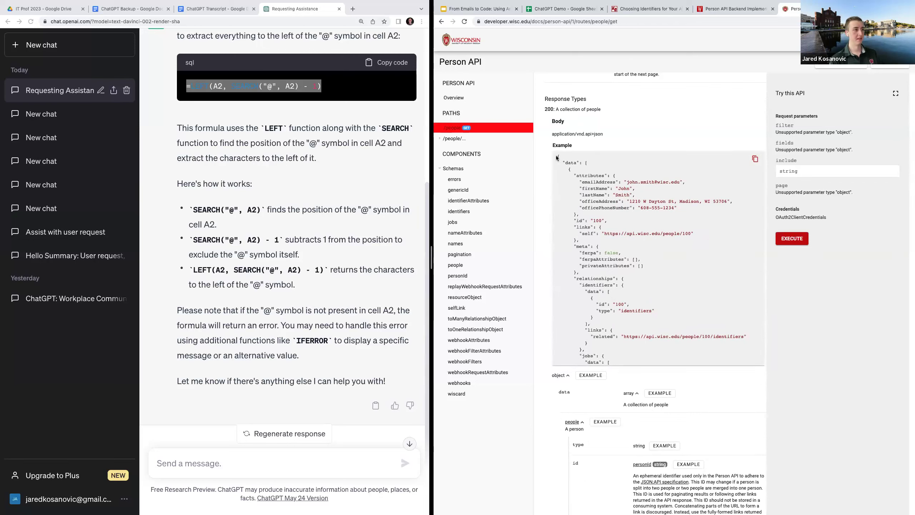
pyautogui.scroll(1, 583, 209)
pyautogui.scroll(11, 583, 209)
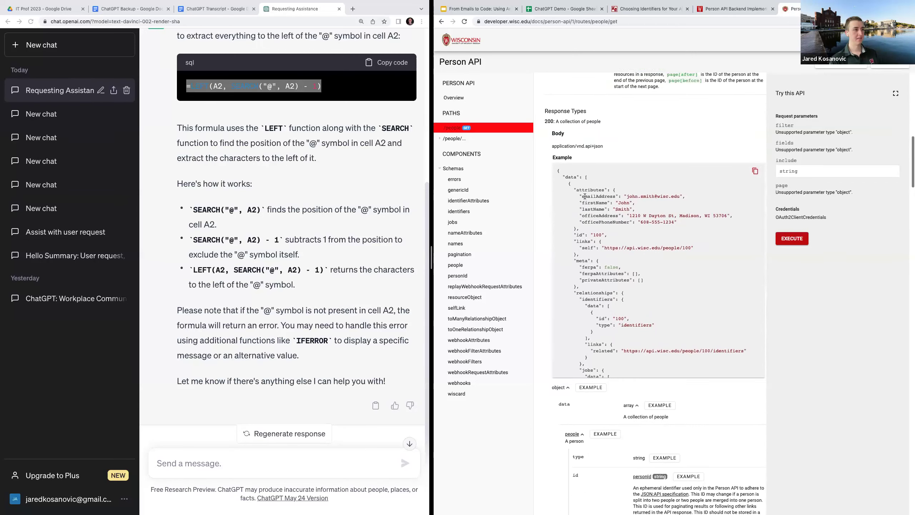
pyautogui.scroll(4, 585, 198)
pyautogui.moveTo(621, 139); pyautogui.dragTo(540, 141)
# Start a ChatGPT prompt asking for a Python script calling the Person API at the pasted URL
pyautogui.click(247, 472)
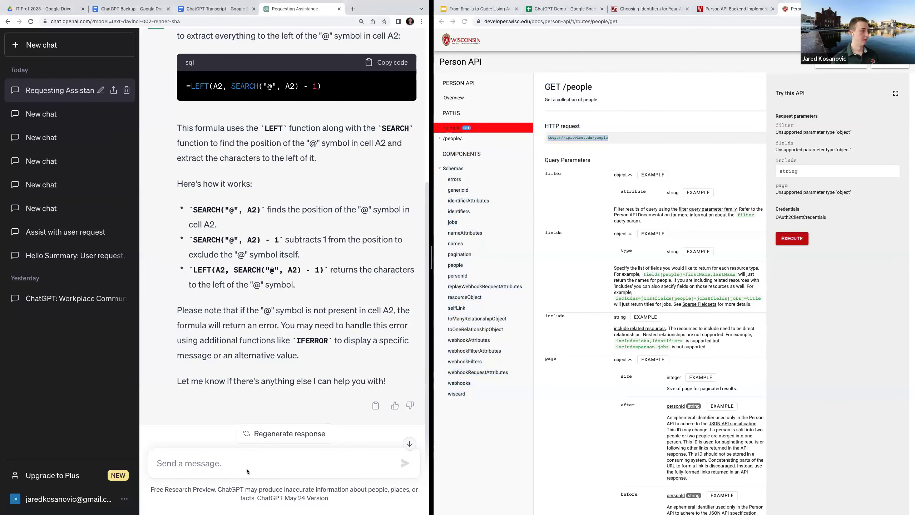
pyautogui.write('Plea')
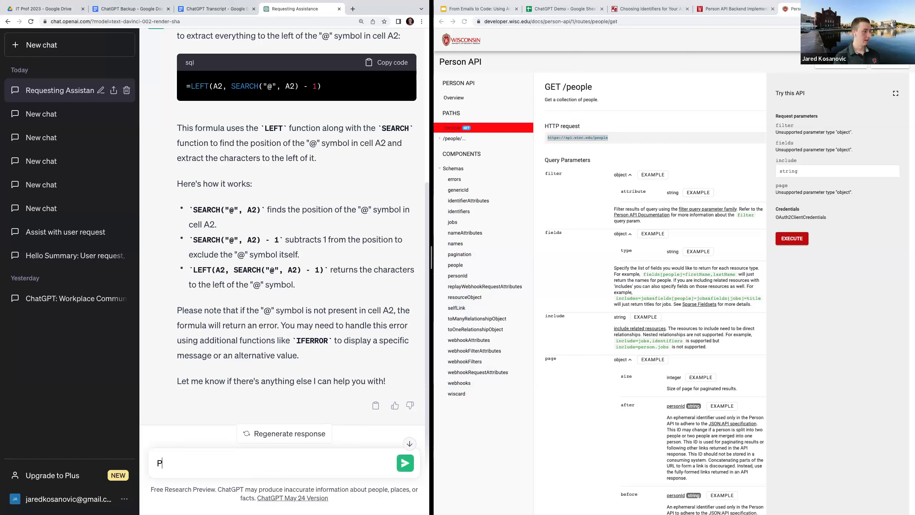
pyautogui.write('write a python scri')
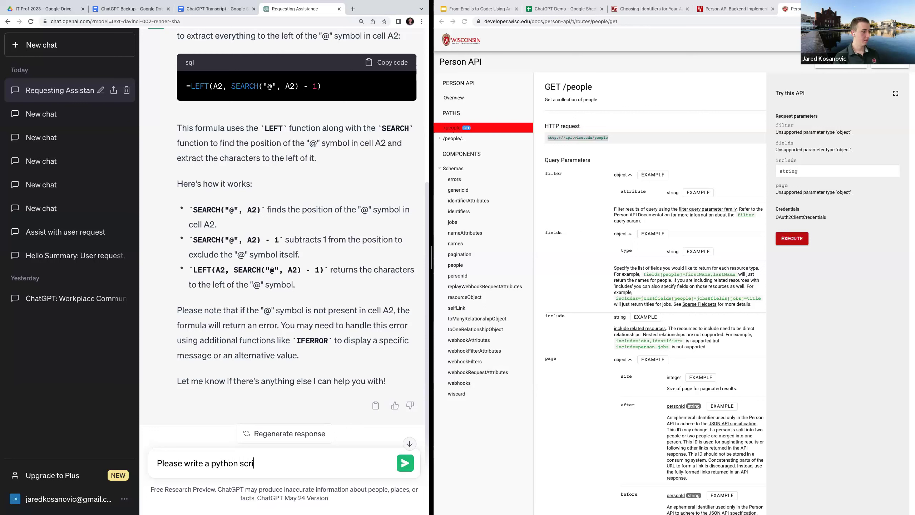
pyautogui.write('pt to call the ')
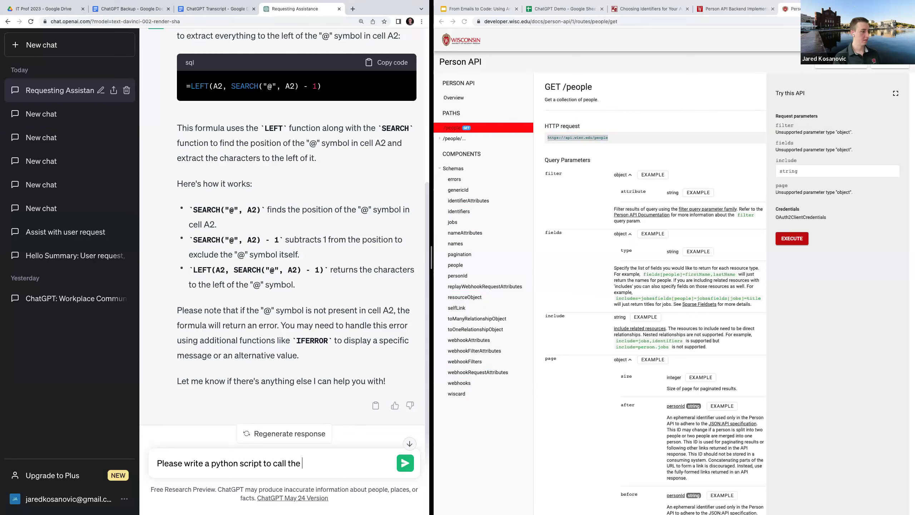
pyautogui.write('person api at this URL:')
pyautogui.hotkey('shift', 'Return')
pyautogui.press('super+v')
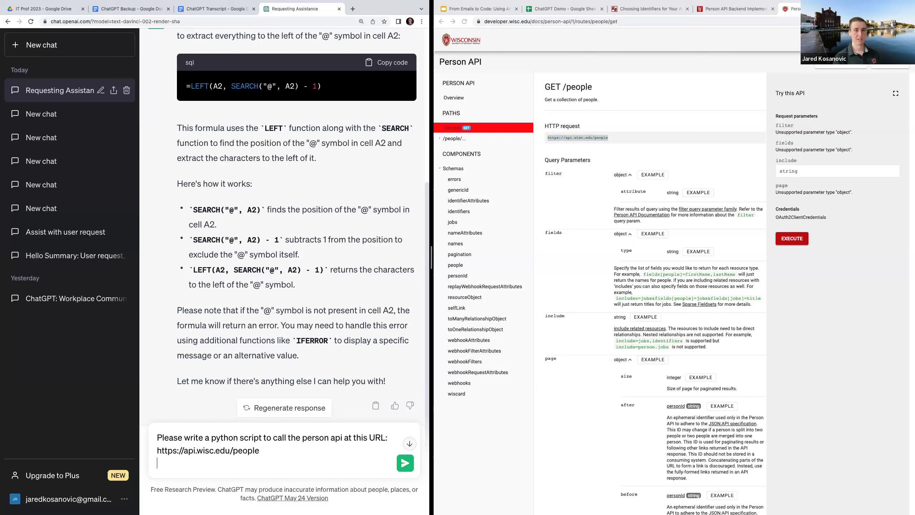
# Add prompt lines requiring OAuth2 client credentials and parsing the emailAddress out of the response
pyautogui.write('Use')
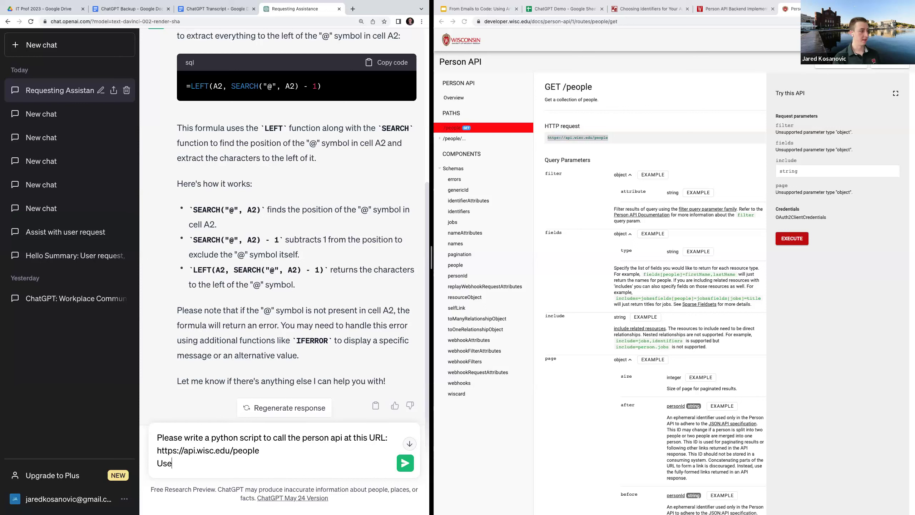
pyautogui.write(' A')
pyautogui.press('BackSpace')
pyautogui.write('o')
pyautogui.press('BackSpace')
pyautogui.write('OAuth2 client credentials for authentication')
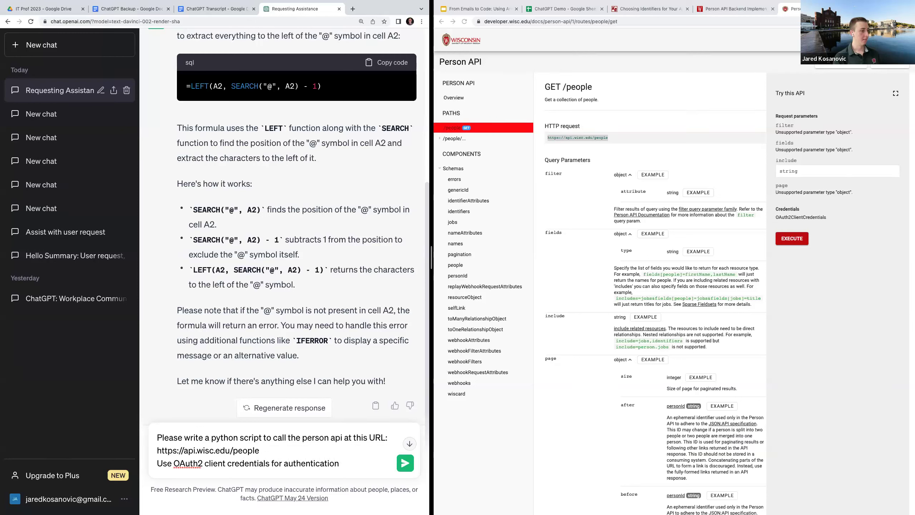
pyautogui.hotkey('shift', 'Return')
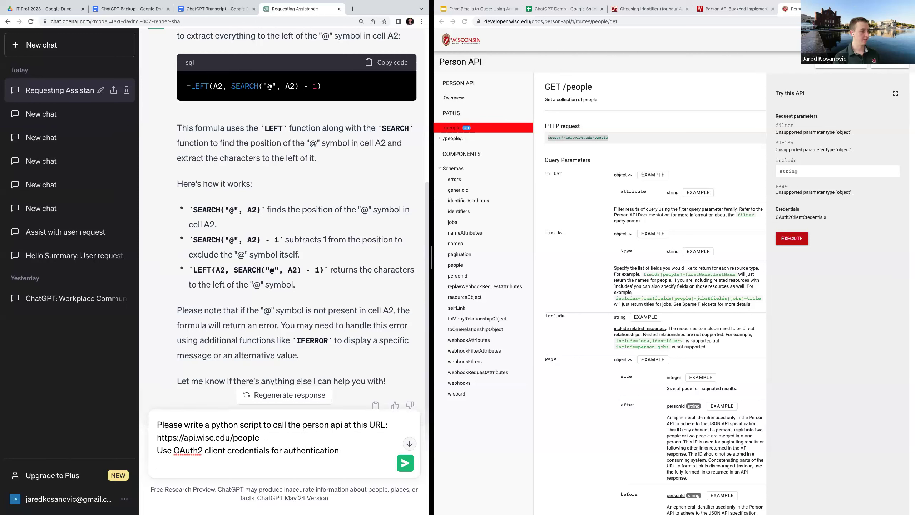
pyautogui.write('Parse the emailAddress out of this')
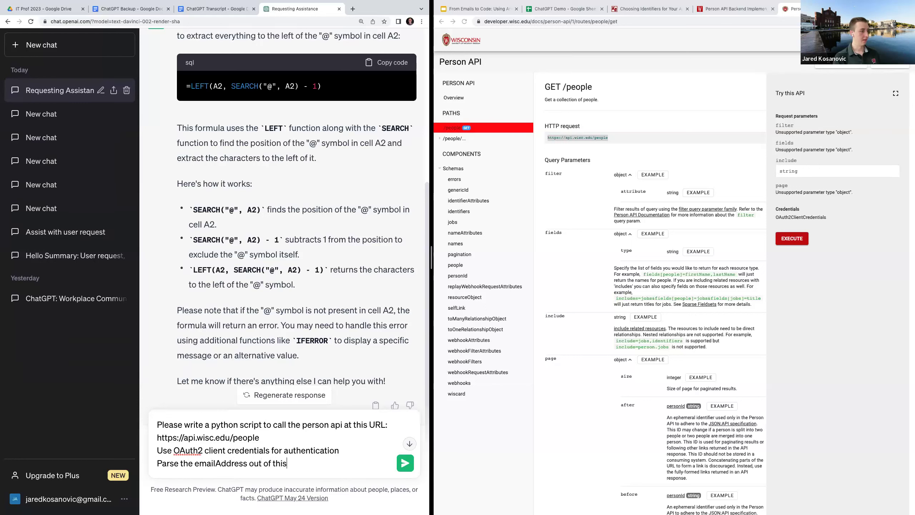
pyautogui.write(' response')
pyautogui.click(157, 463)
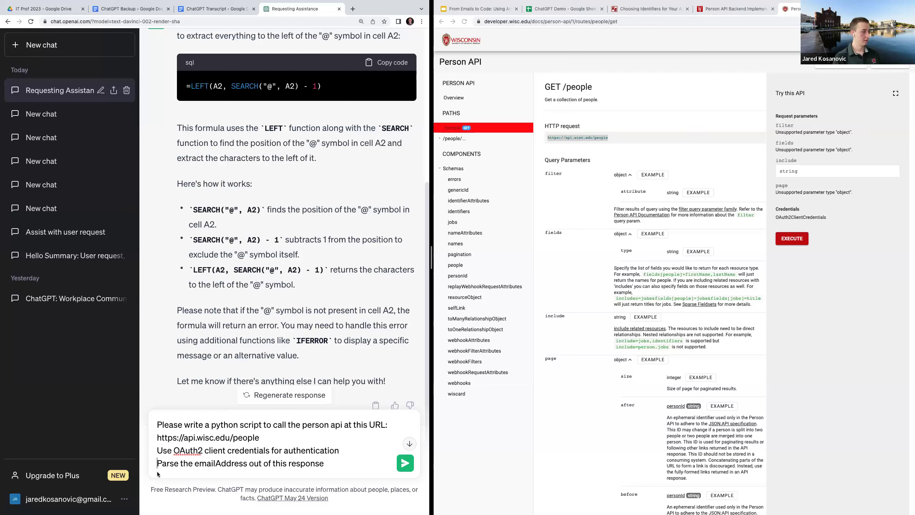
pyautogui.write('th')
pyautogui.press('BackSpace')
pyautogui.press('BackSpace')
pyautogui.click(330, 463)
# Paste the documentation's JSON example response into the prompt and send it
pyautogui.hotkey('shift', 'Return')
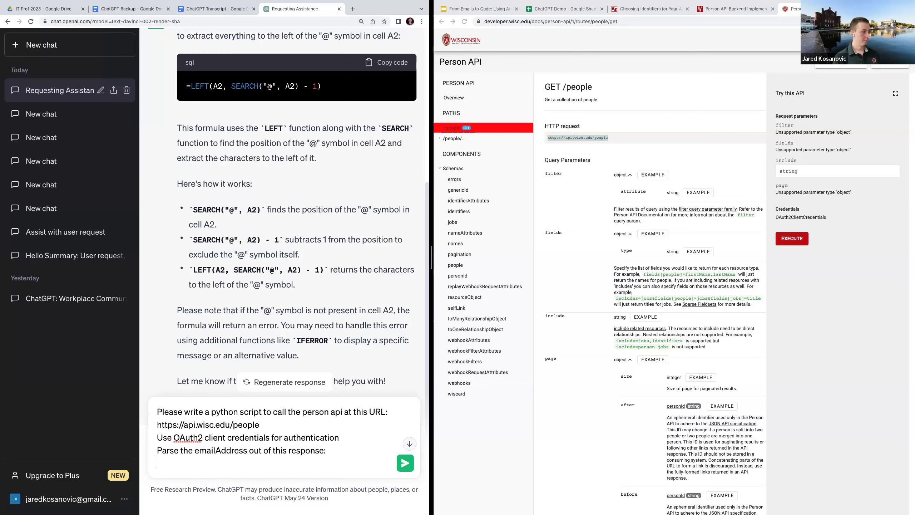
pyautogui.scroll(-9, 596, 309)
pyautogui.scroll(-5, 596, 309)
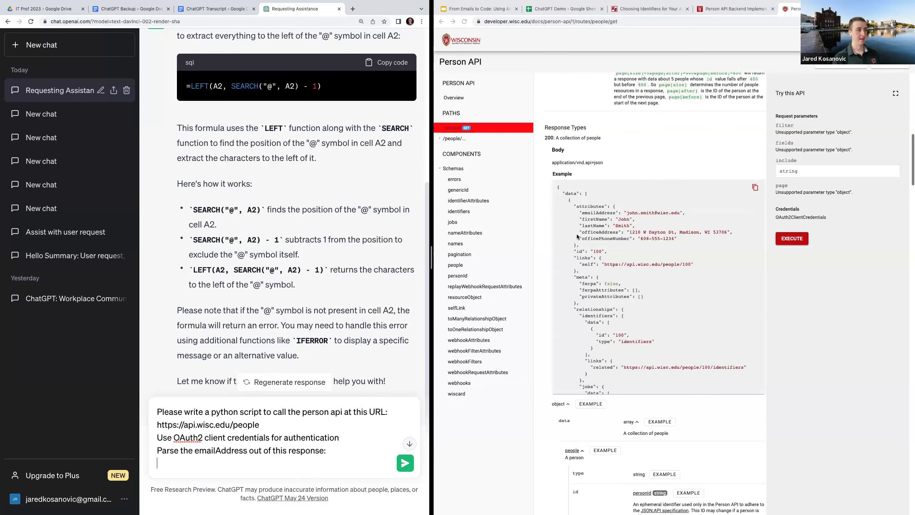
pyautogui.click(597, 309)
pyautogui.click(754, 188)
pyautogui.click(276, 462)
pyautogui.press('super+v')
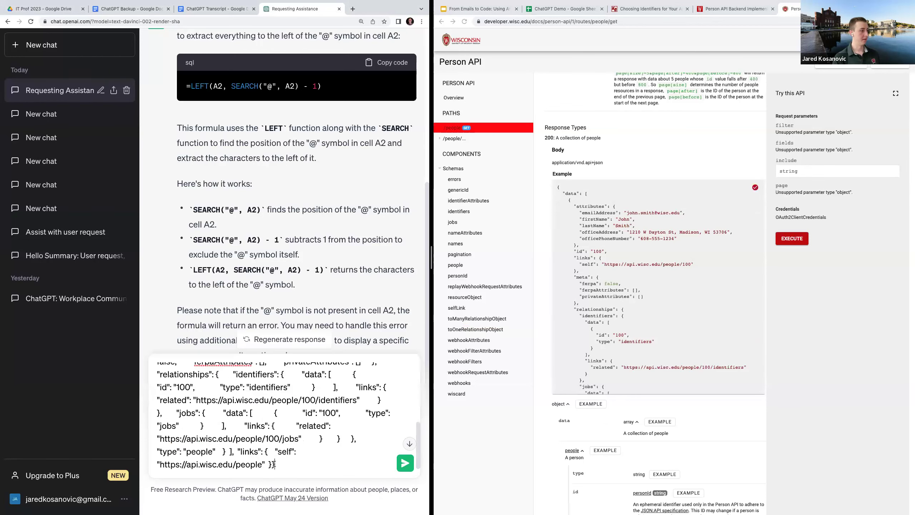
pyautogui.click(592, 218)
pyautogui.moveTo(581, 212); pyautogui.dragTo(615, 213)
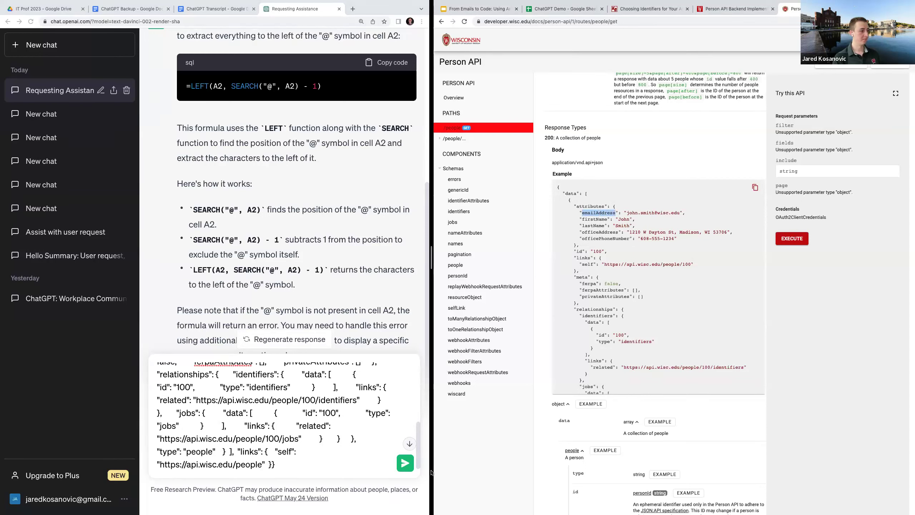
pyautogui.click(405, 463)
pyautogui.click(405, 463)
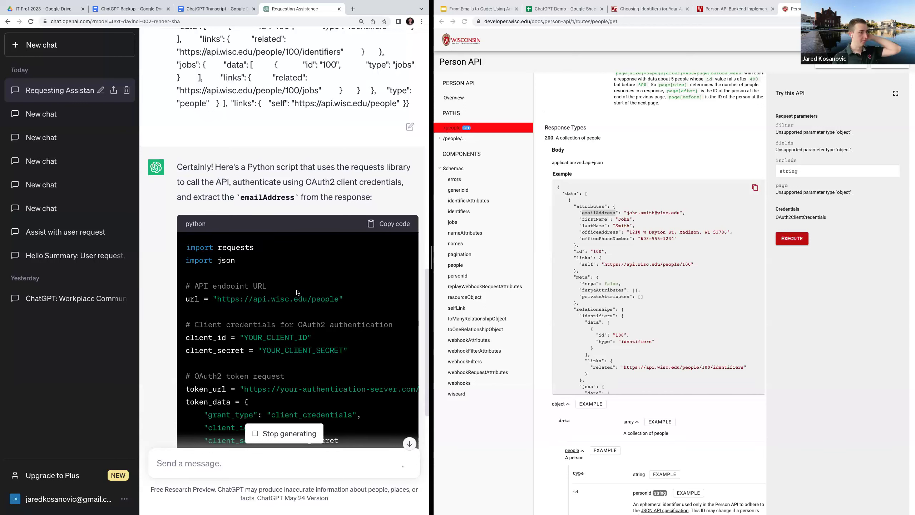
# Highlight the script's API endpoint URL, OAuth2 token request comment and email_address parsing line
pyautogui.scroll(-1, 285, 339)
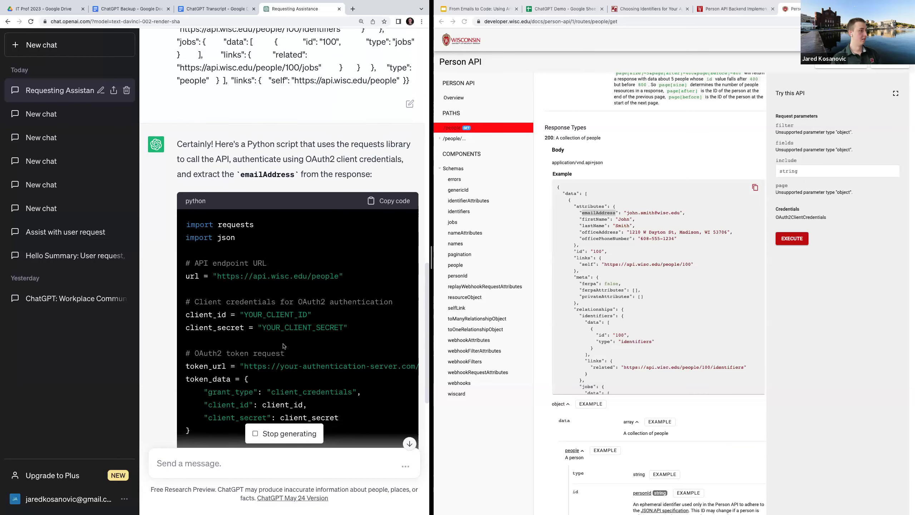
pyautogui.moveTo(348, 276); pyautogui.dragTo(216, 279)
pyautogui.scroll(-3, 229, 331)
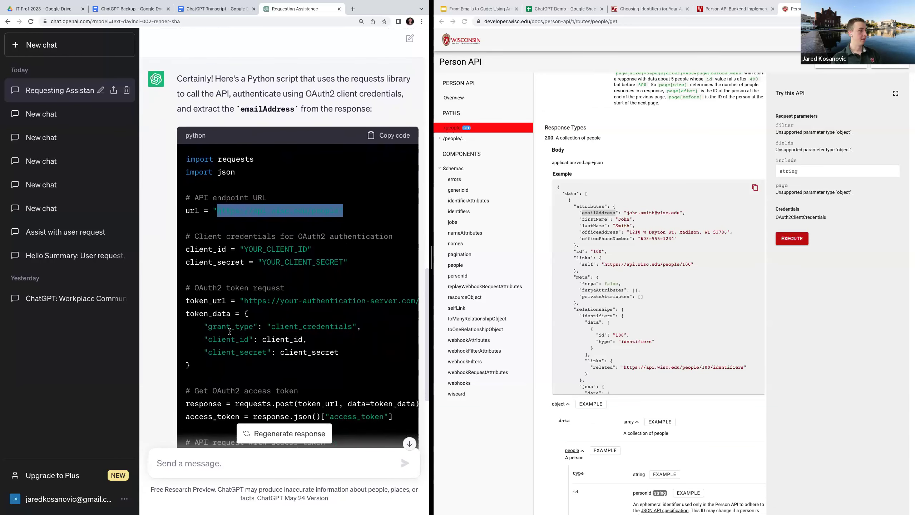
pyautogui.moveTo(287, 271); pyautogui.dragTo(194, 271)
pyautogui.scroll(-5, 235, 326)
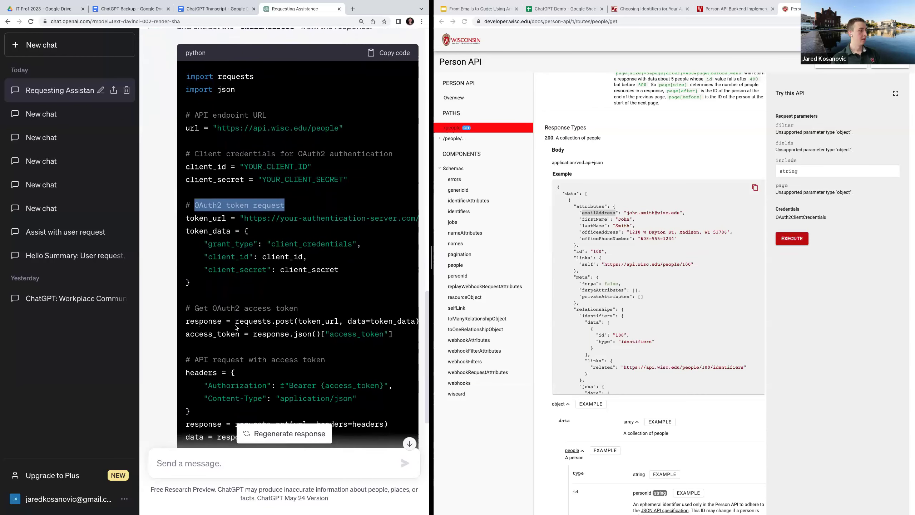
pyautogui.scroll(-2, 235, 327)
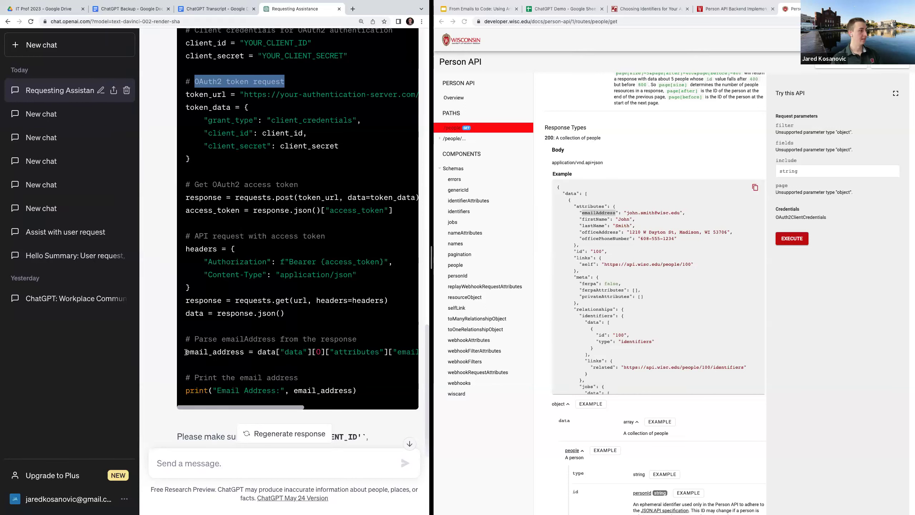
pyautogui.moveTo(186, 352); pyautogui.dragTo(357, 359)
pyautogui.click(357, 359)
# Scroll through the rest of the script and the Person API documentation page
pyautogui.hscroll(1, 334, 353)
pyautogui.hscroll(4, 334, 352)
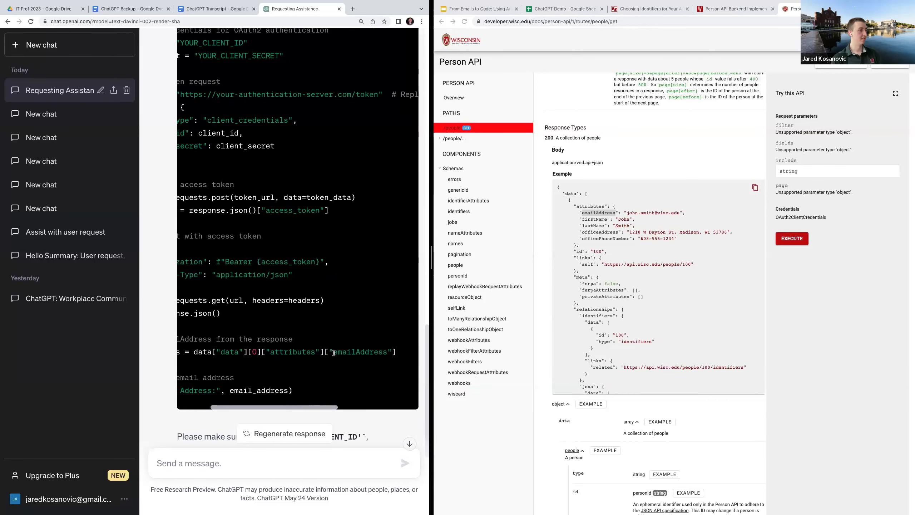
pyautogui.click(658, 247)
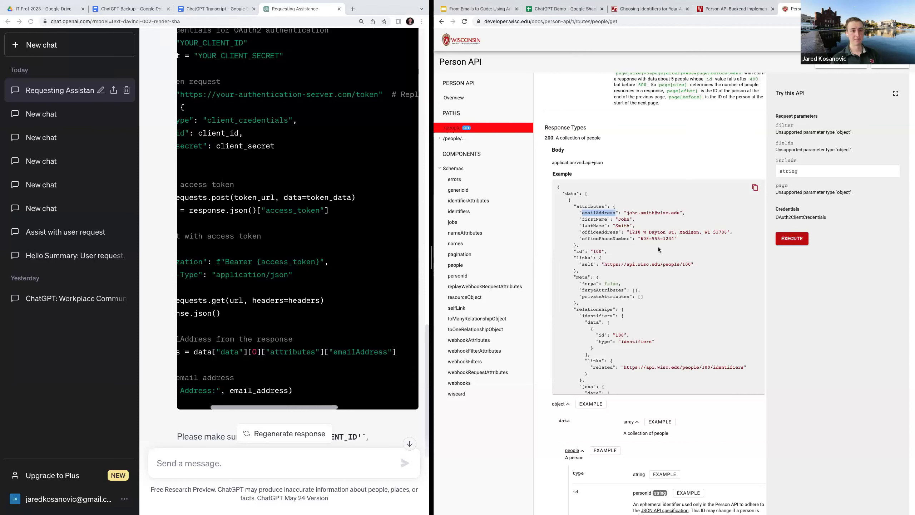
pyautogui.hscroll(-4, 265, 350)
pyautogui.scroll(-5, 266, 348)
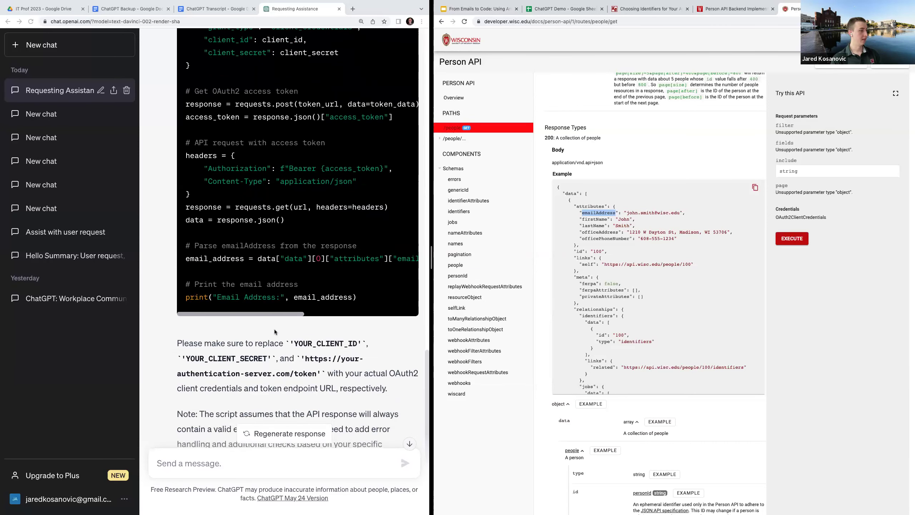
pyautogui.scroll(-1, 274, 329)
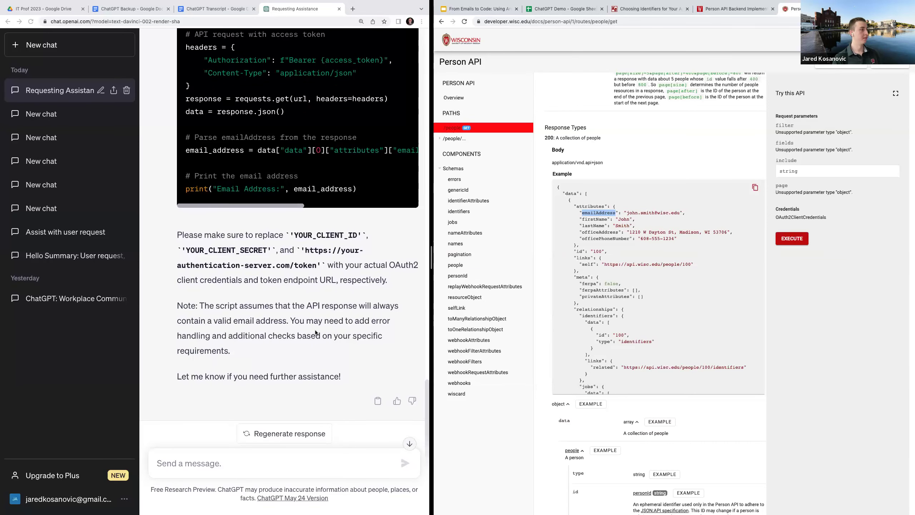
pyautogui.scroll(15, 315, 331)
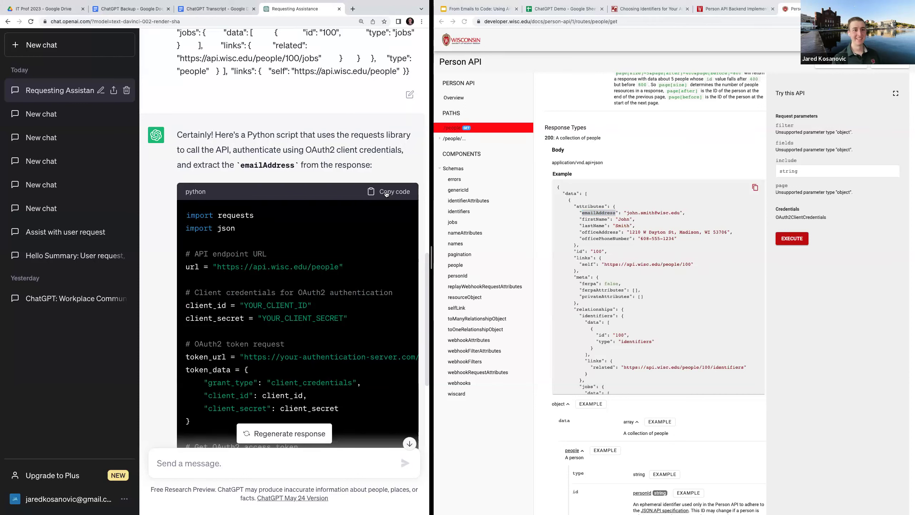
# Copy ChatGPT's generated Python script and bring up the Person API Backend Implementation article beside it
pyautogui.click(387, 194)
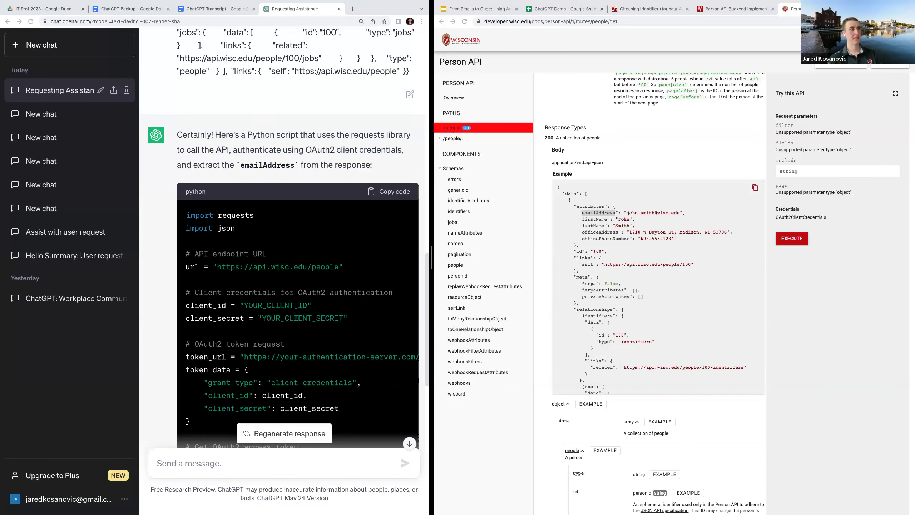
pyautogui.click(718, 7)
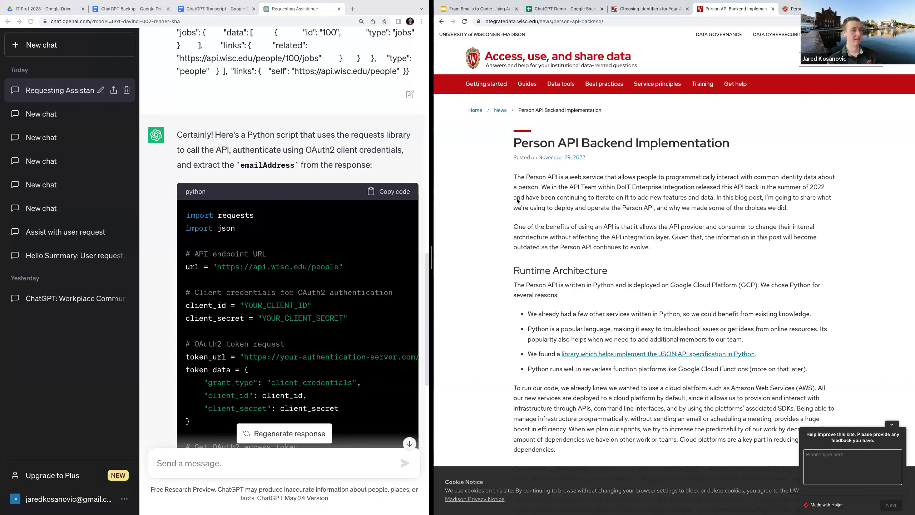
# Return to the slides and advance from Coding to Best Practices, through the Test and verify responses bullet
pyautogui.click(489, 10)
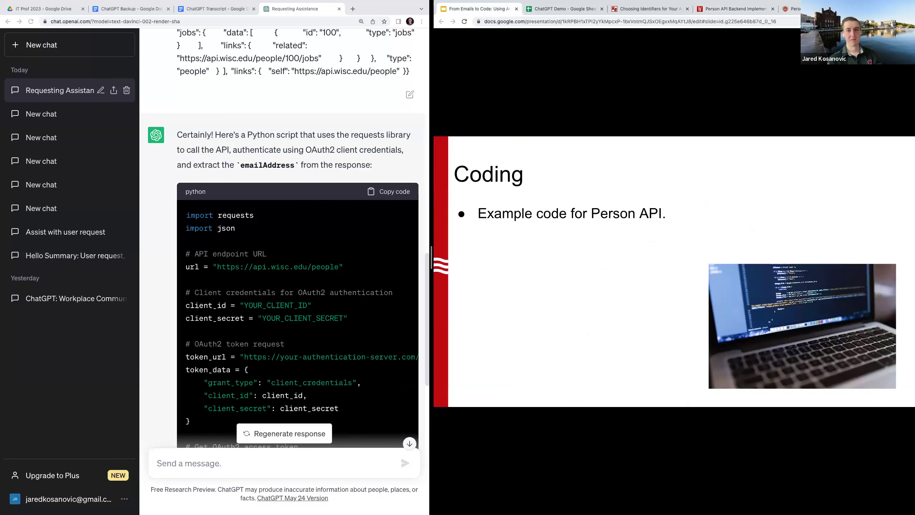
pyautogui.press('Right')
pyautogui.press('Right')
pyautogui.press('Right')
pyautogui.press('Right')
pyautogui.press('Right')
pyautogui.press('Right')
pyautogui.press('Right')
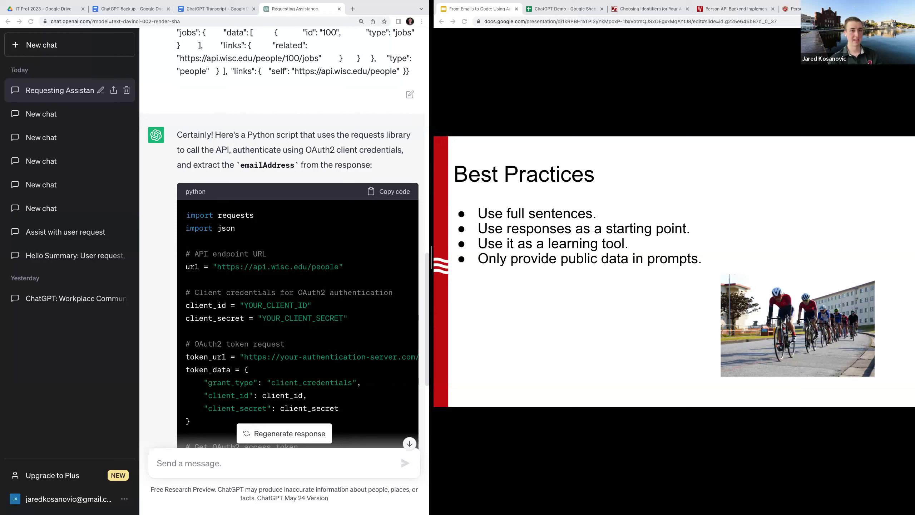
pyautogui.press('Right')
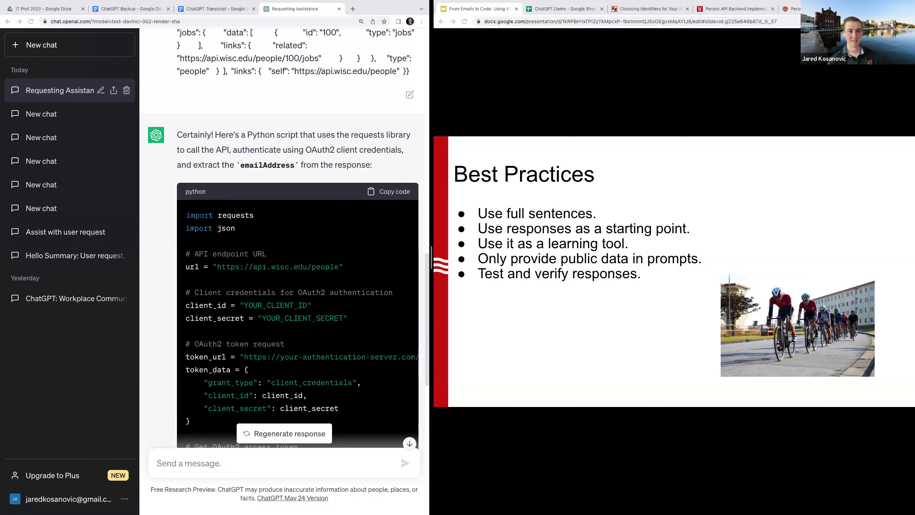
# Reveal the sixth Best Practices tip, 'Submit feedback.'
pyautogui.press('Right')
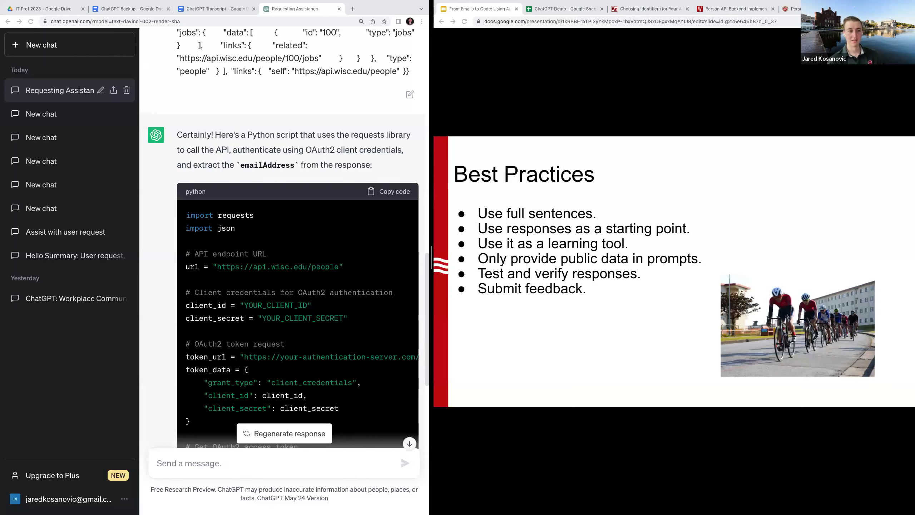